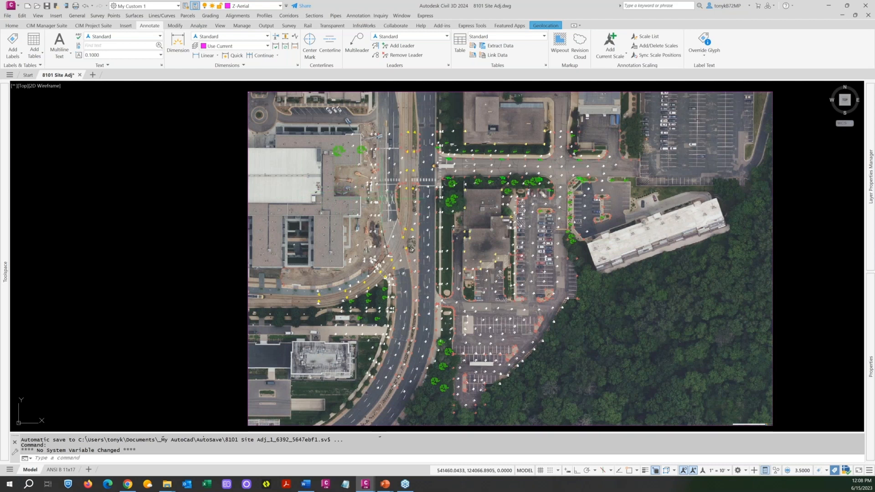
text(l)
key(Return)
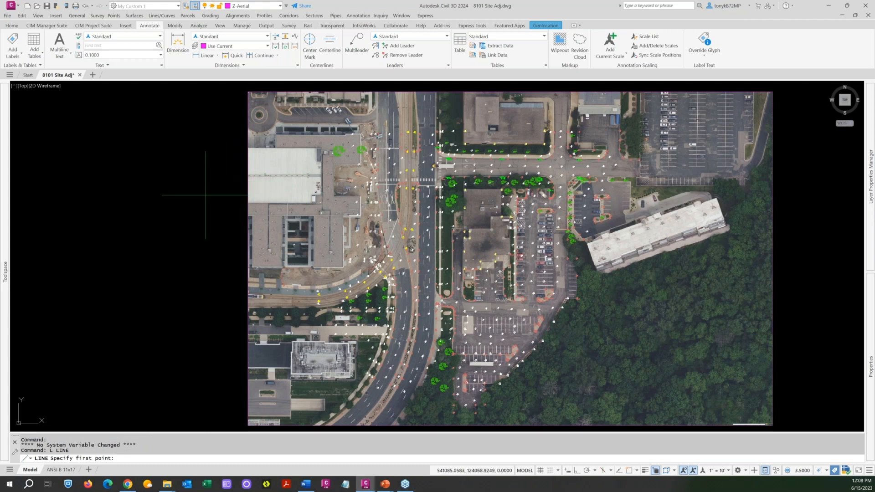
key(Escape)
text(l)
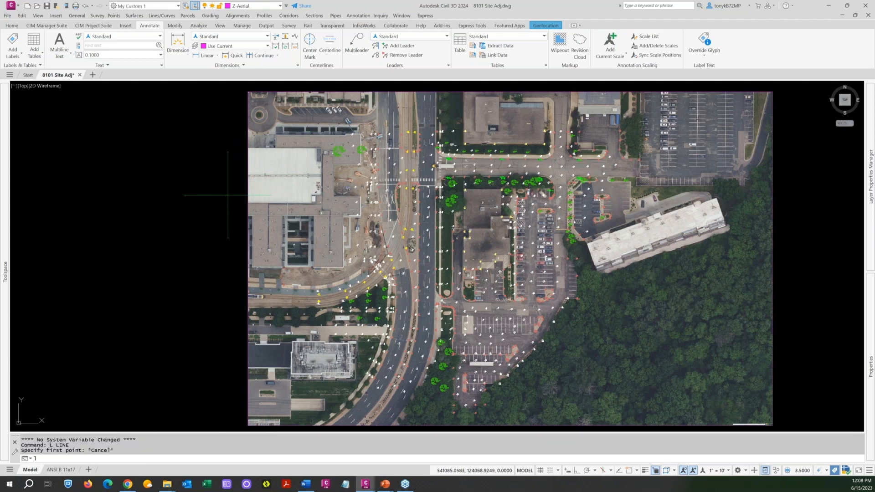
key(Return)
key(Escape)
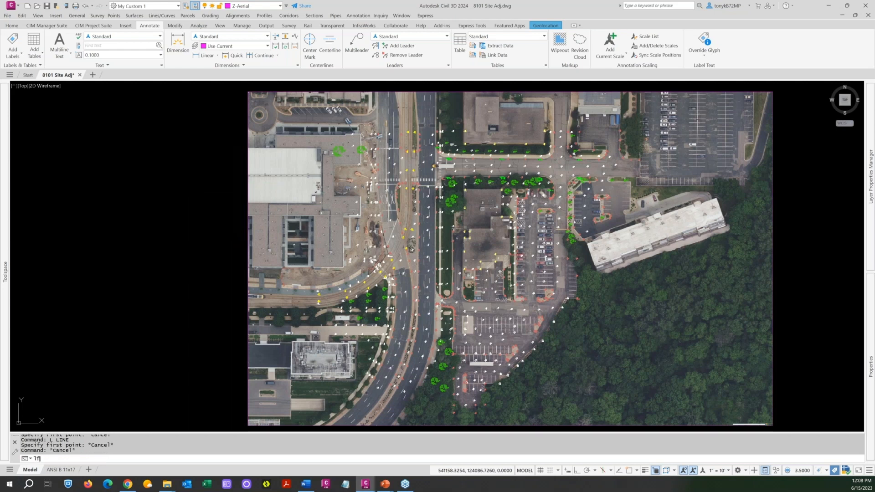
Try to freeze the aerial image's layer by picking the image border
text(lf)
key(Return)
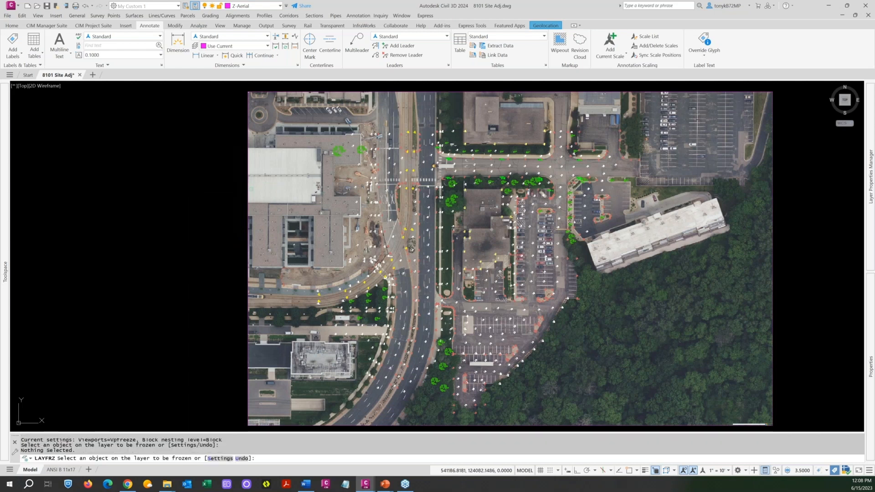
click(248, 206)
click(248, 208)
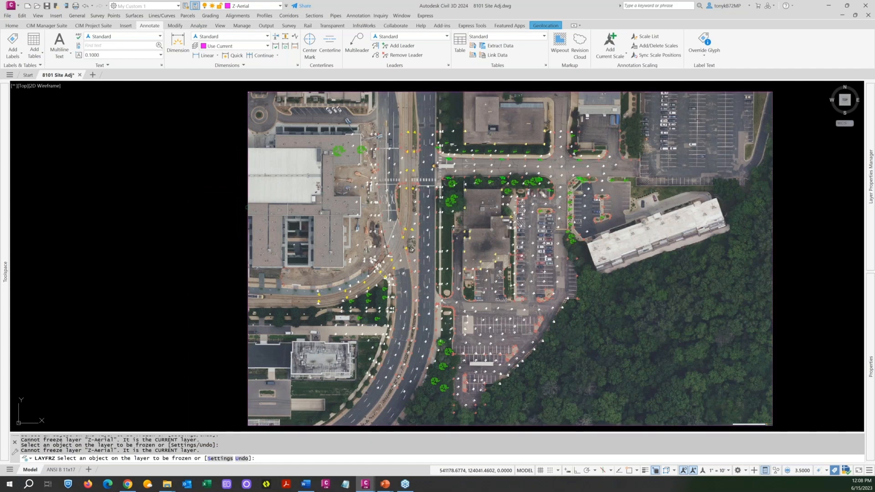
key(Escape)
key(Escape)
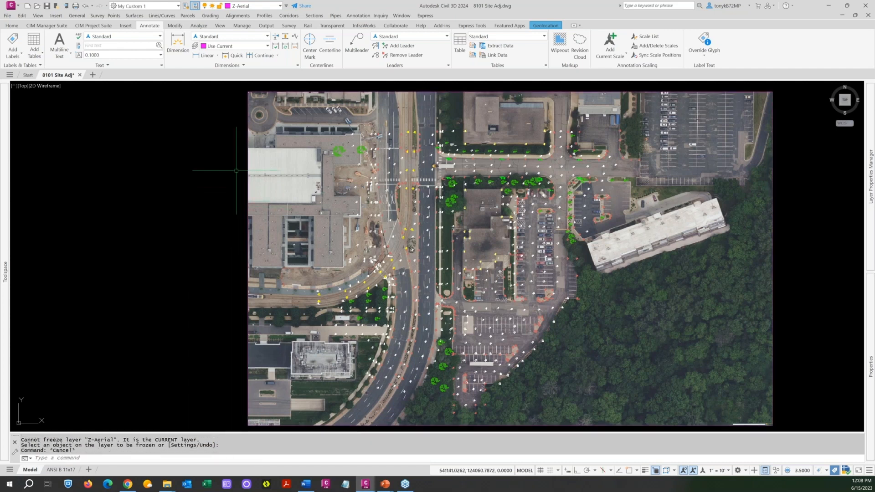
Make Z-CTC Working the current layer and freeze the Z-Aerial layer by picking the aerial image's border
click(280, 6)
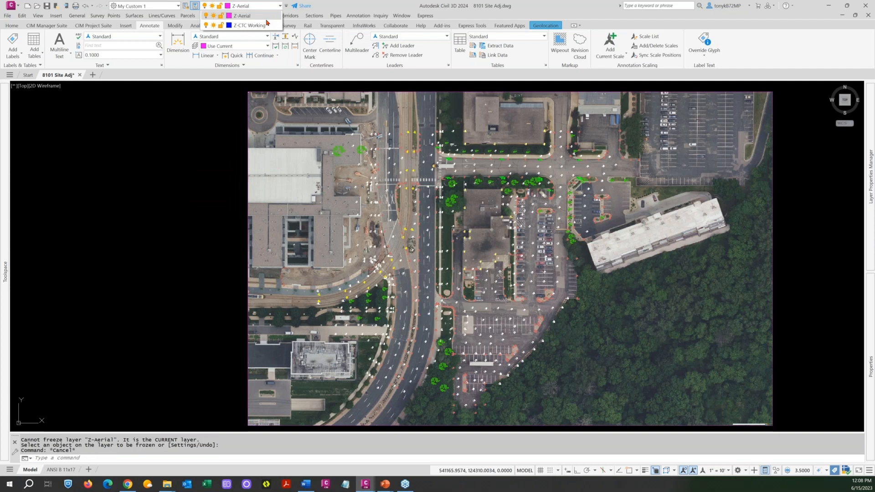
click(256, 26)
text(lf)
key(Return)
click(250, 184)
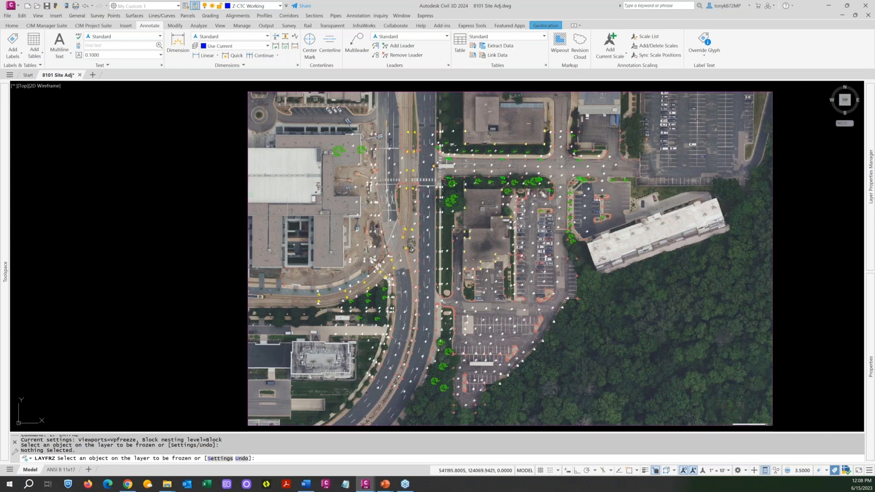
click(247, 198)
key(Escape)
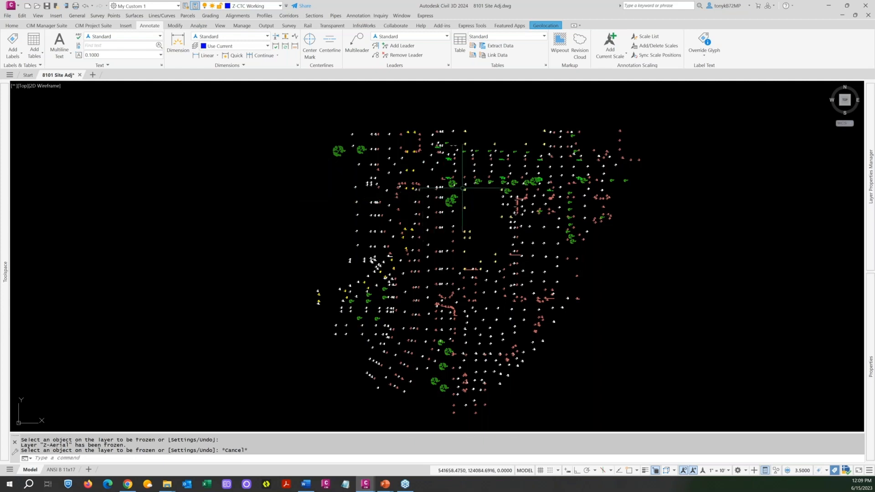
Examine the survey points across the site, including their numbers, elevations, field codes and tree symbols
scroll(444, 192, up, 5)
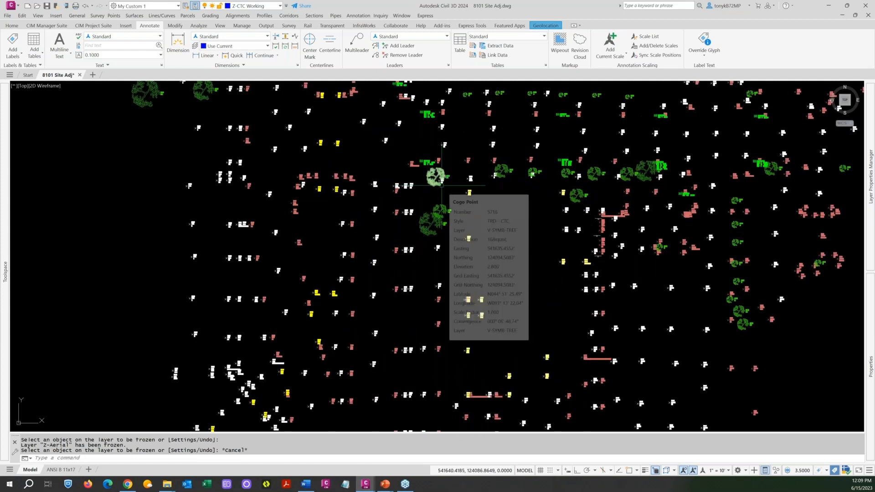
scroll(442, 185, down, 6)
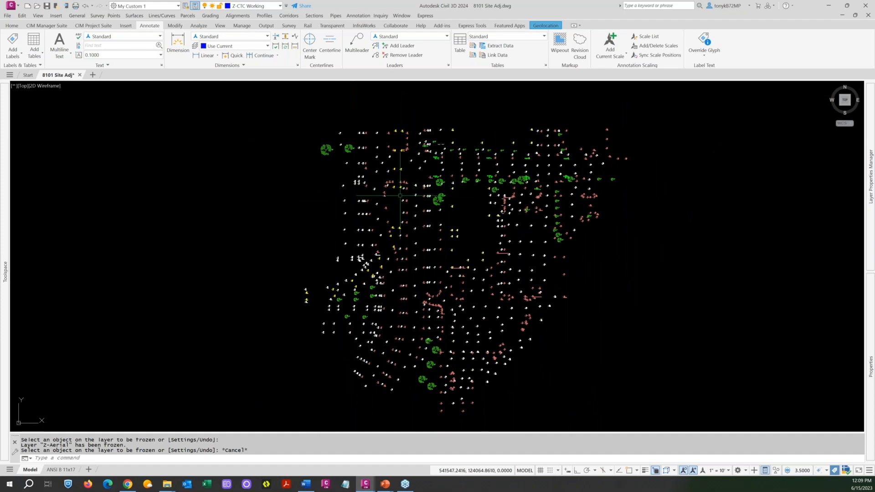
scroll(400, 195, up, 6)
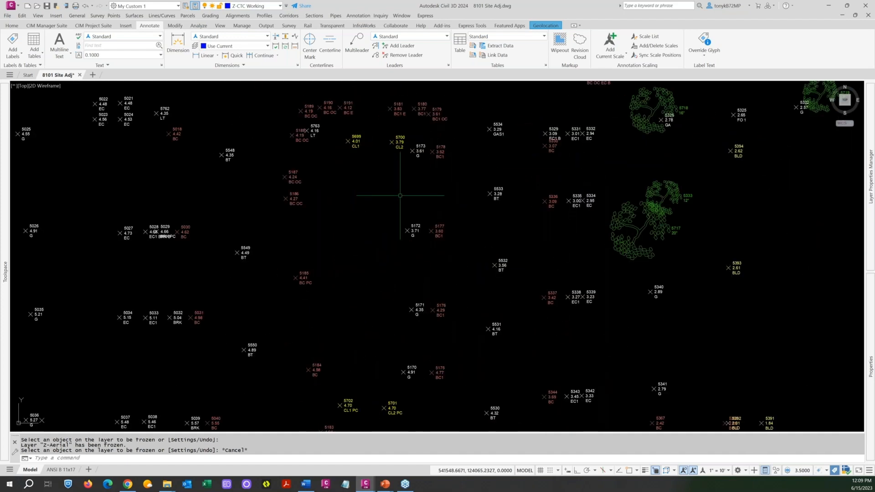
scroll(400, 195, down, 8)
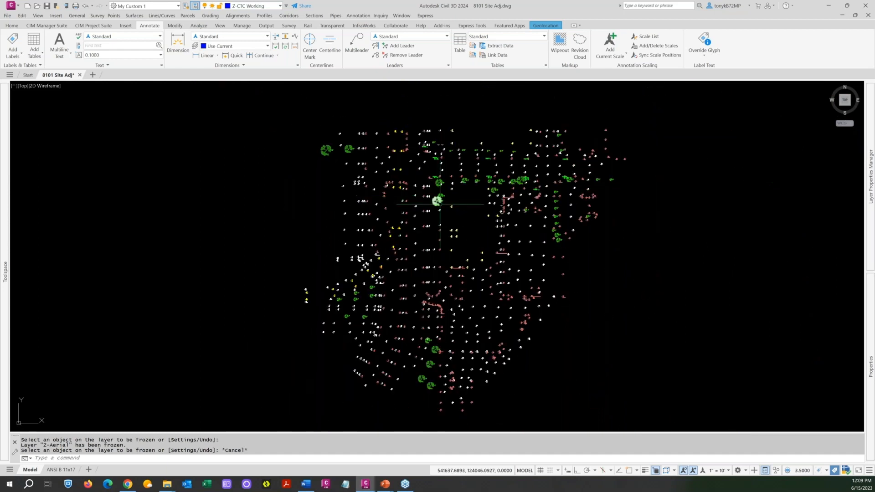
middle_drag(477, 198, 465, 193)
key(Escape)
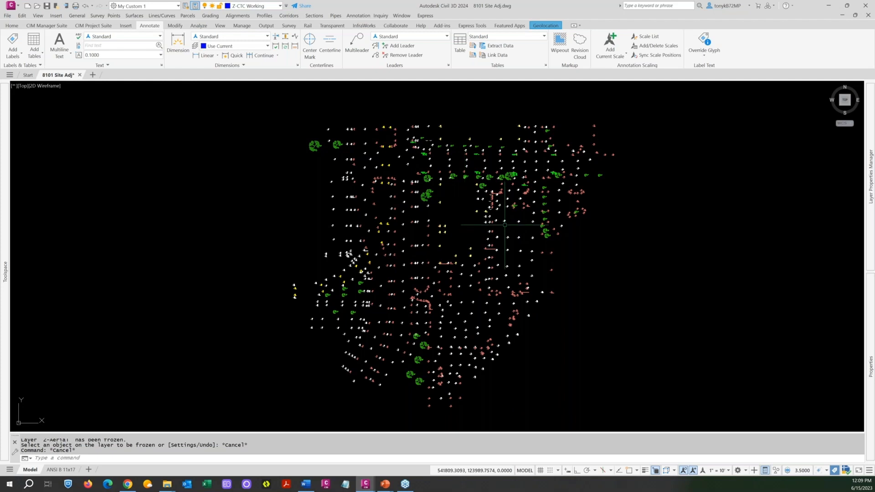
scroll(505, 224, up, 5)
scroll(501, 137, up, 3)
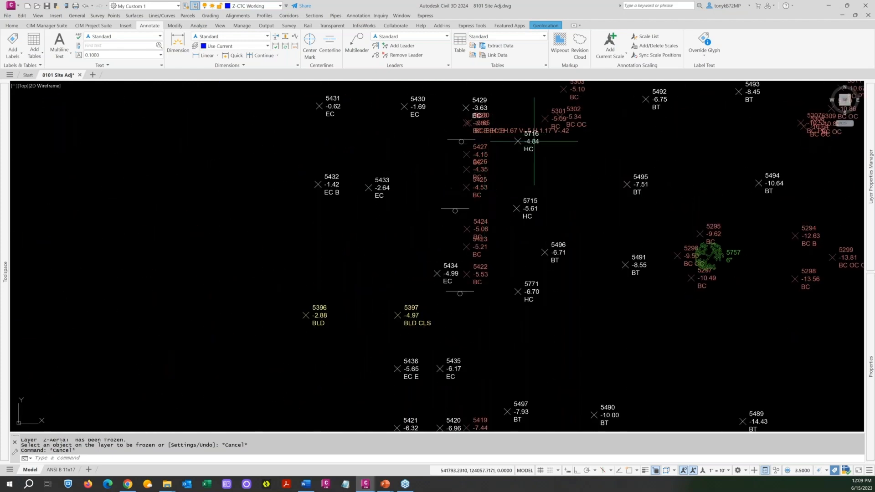
scroll(488, 158, down, 4)
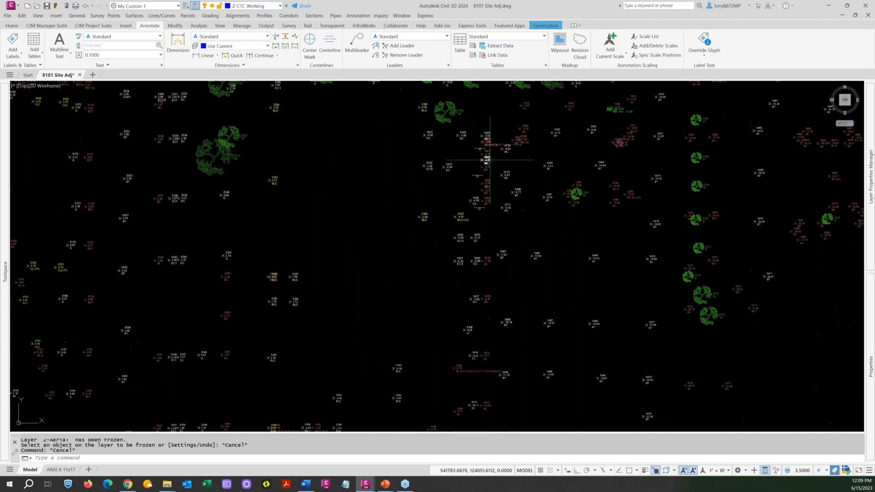
scroll(386, 258, up, 5)
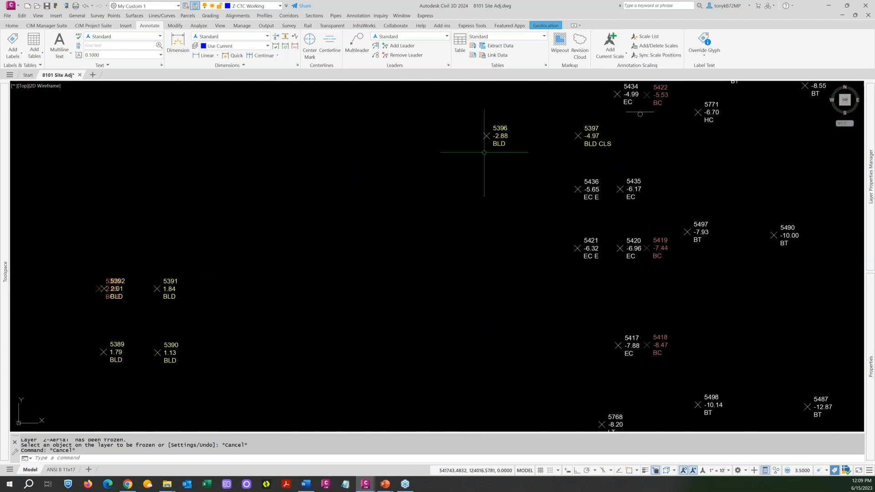
scroll(478, 172, down, 3)
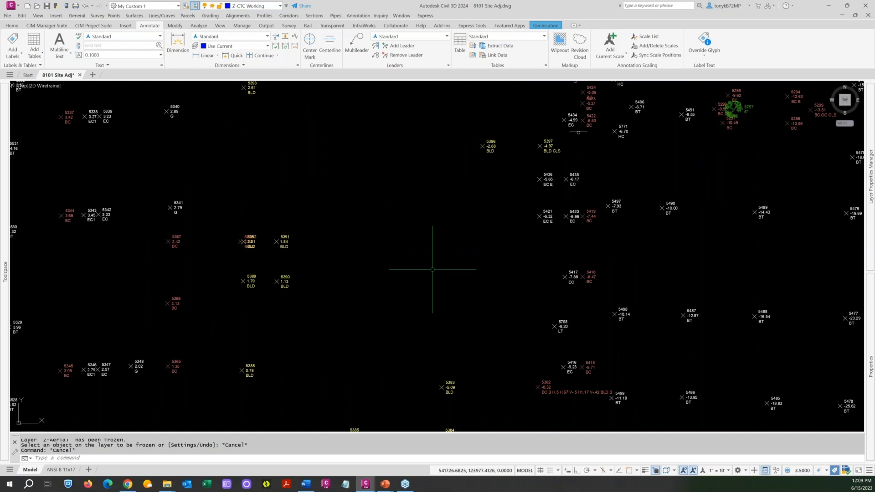
scroll(433, 269, down, 3)
mouse_move(433, 189)
middle_down()
mouse_move(453, 207)
mouse_move(496, 219)
middle_up()
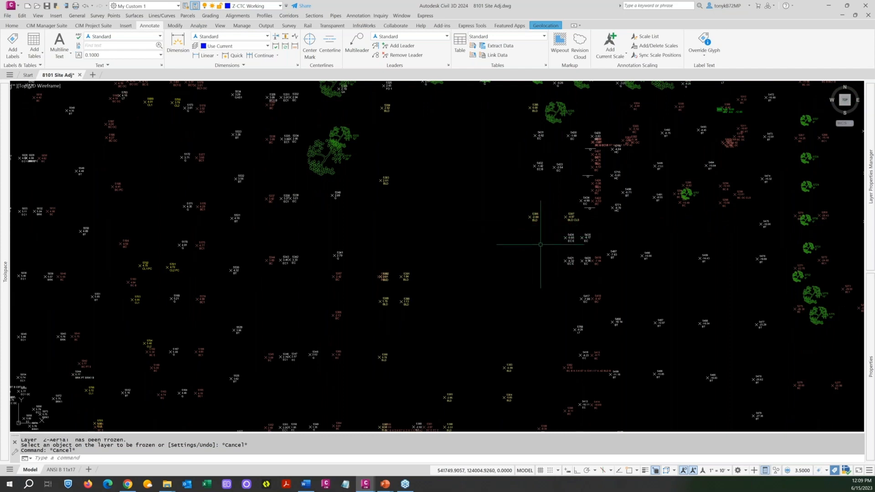
scroll(541, 245, down, 2)
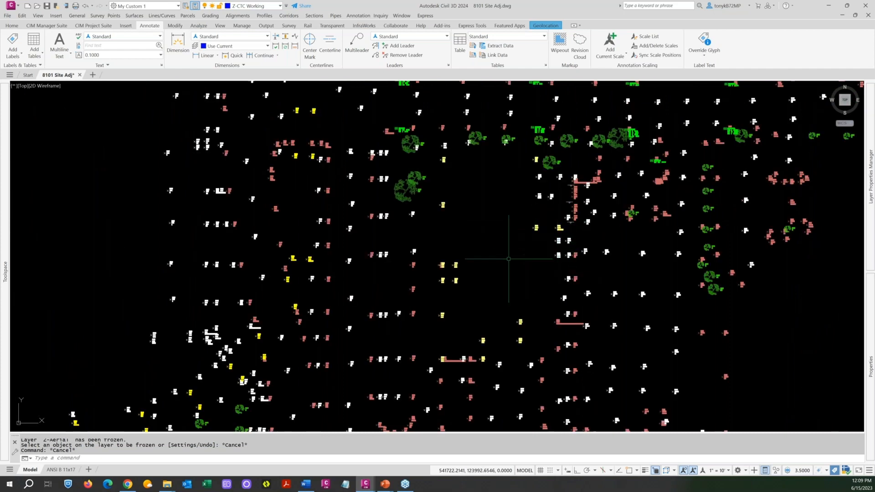
scroll(487, 241, down, 1)
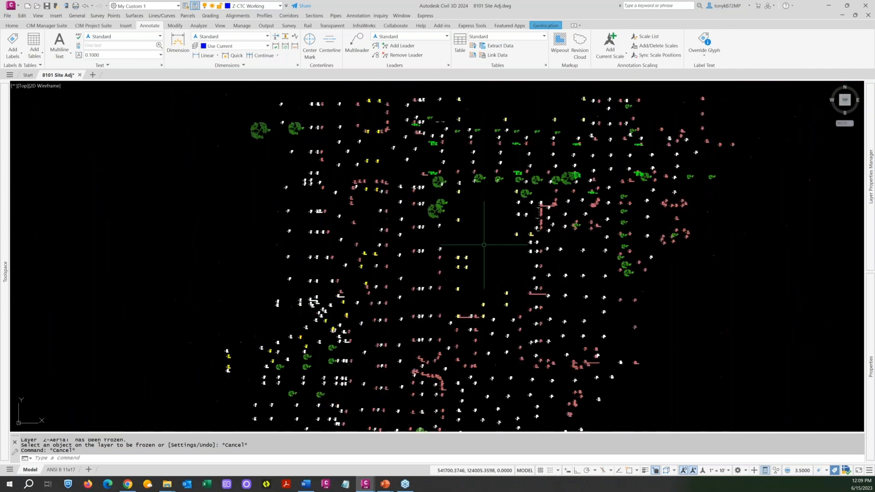
scroll(485, 243, down, 1)
middle_drag(487, 243, 486, 218)
key(Escape)
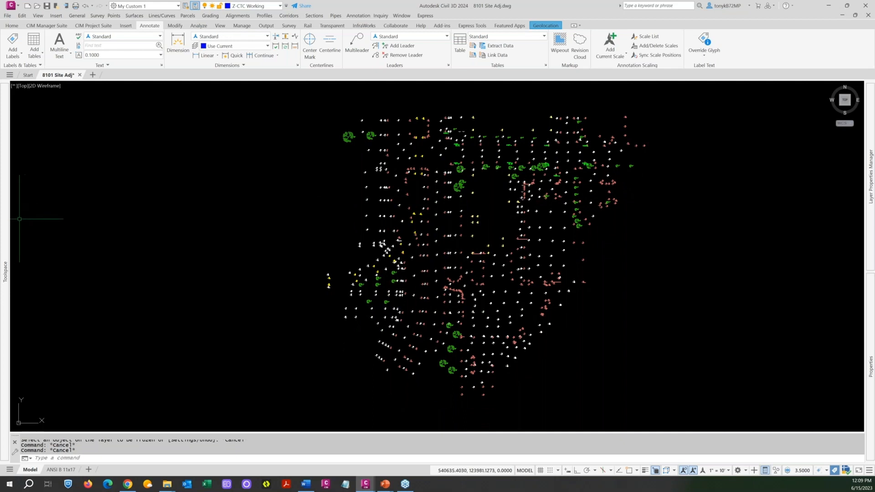
Review all the drawing's points in the Point Editor table and close it
mouse_move(5, 223)
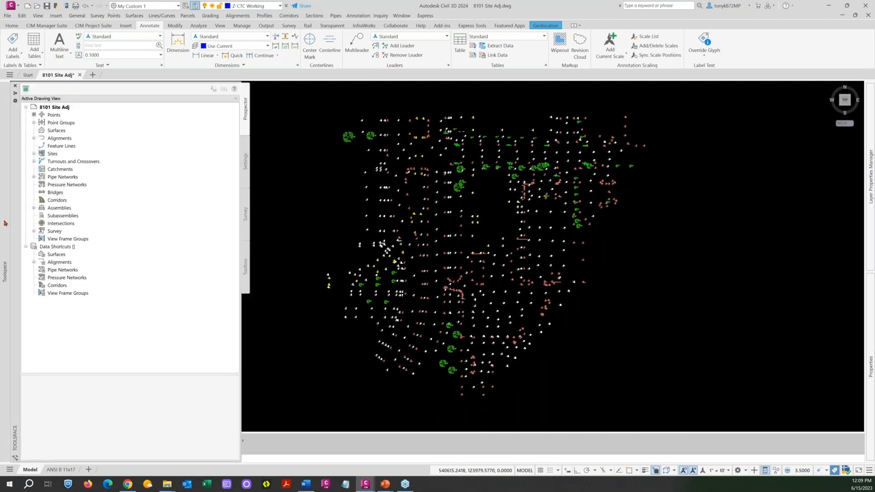
click(71, 117)
right_click(72, 118)
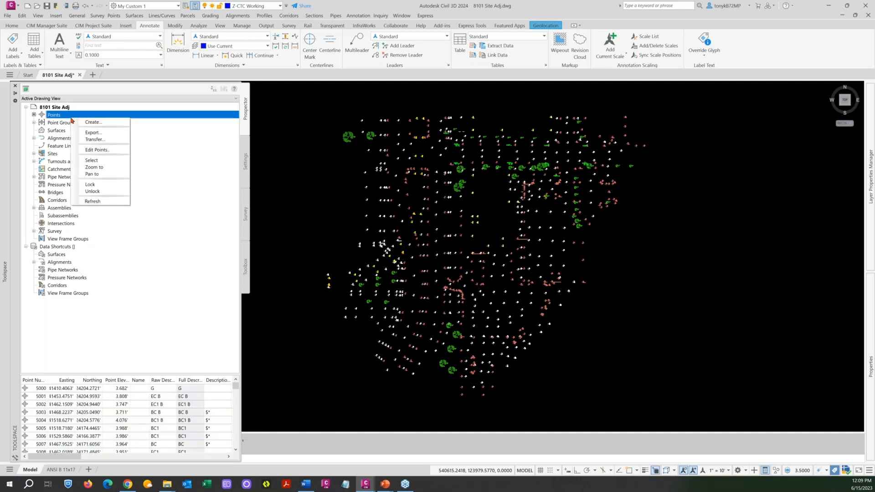
click(101, 150)
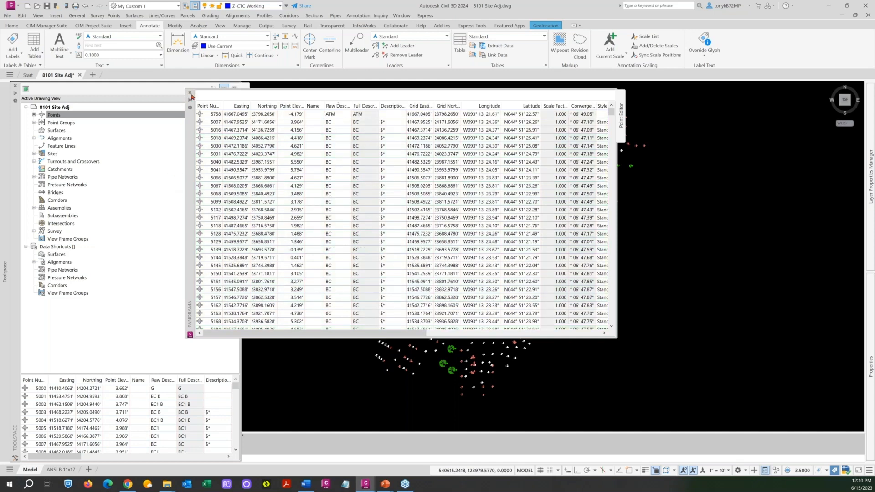
click(191, 93)
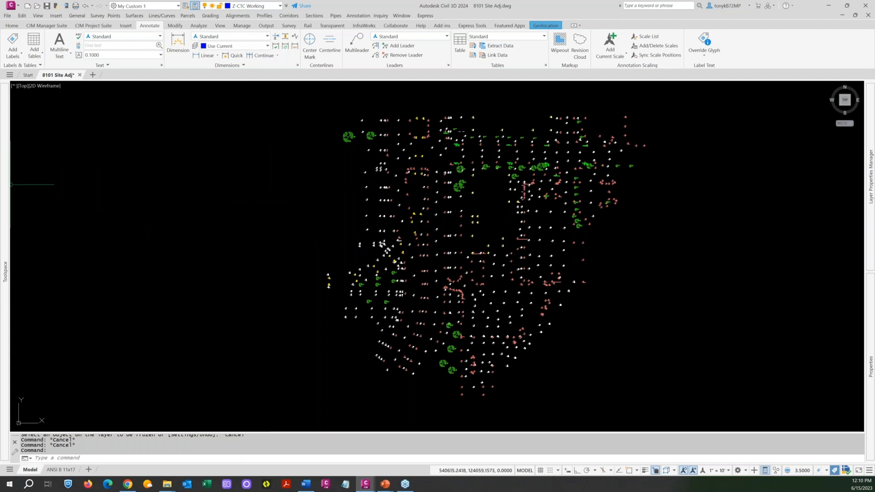
Locate the CTC description key set in the drawing's point settings
mouse_move(5, 192)
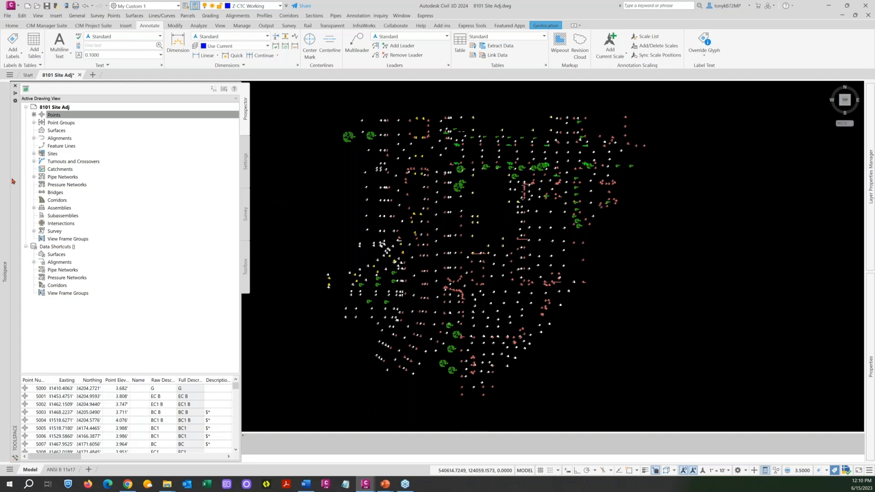
click(245, 162)
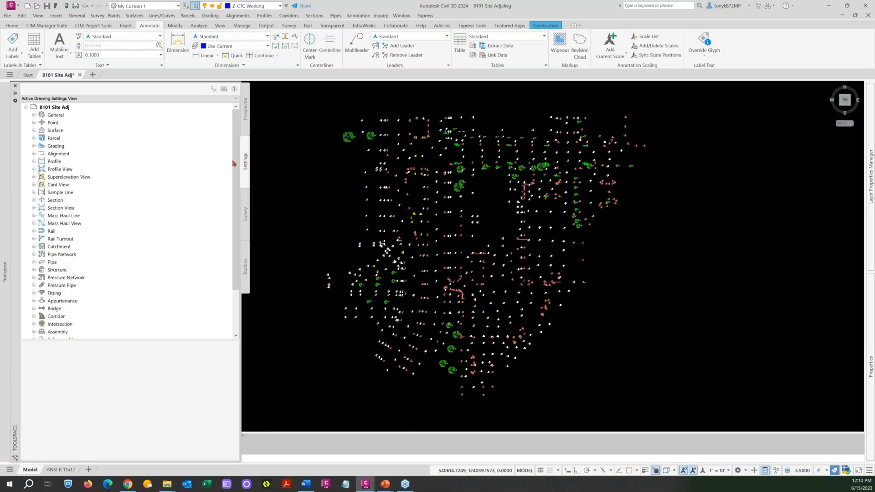
click(53, 123)
click(34, 122)
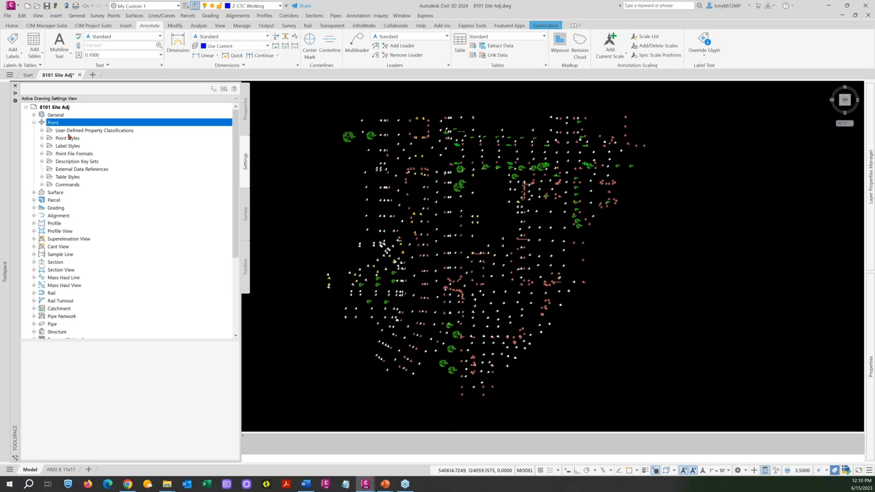
click(77, 161)
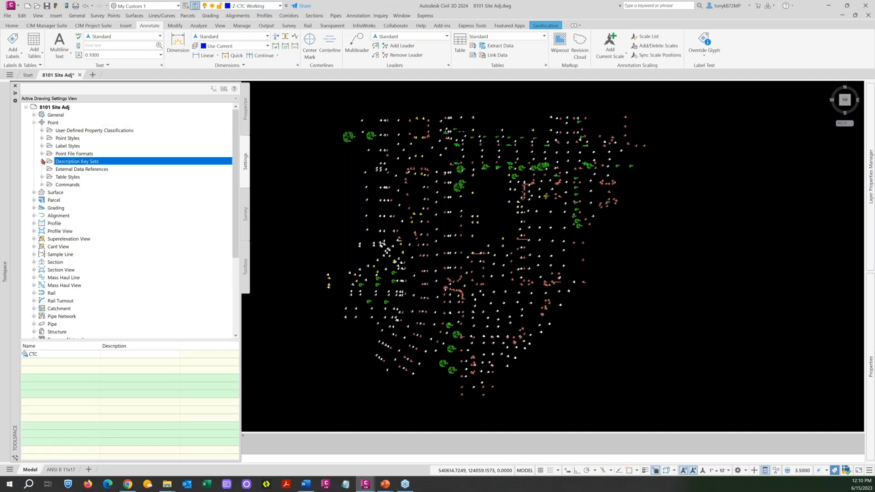
click(41, 162)
click(78, 170)
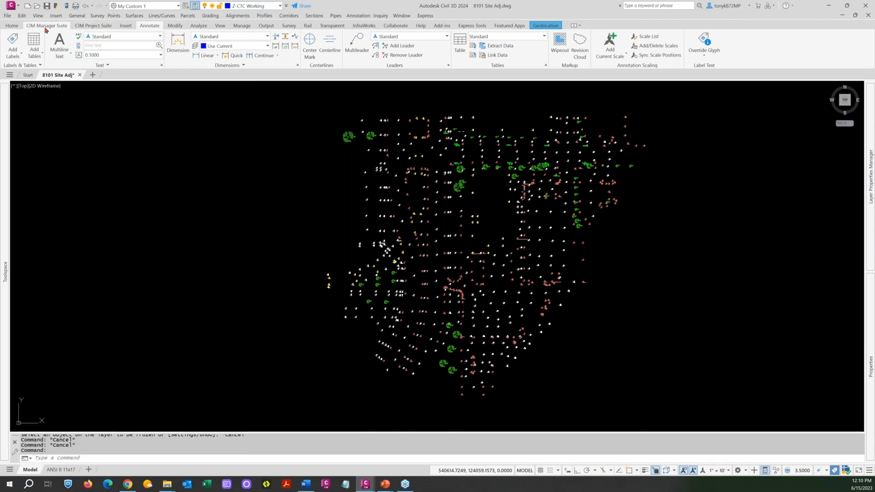
Export the CTC description key set as CTC.xlsx into the Excel folder, replacing the existing file
click(45, 27)
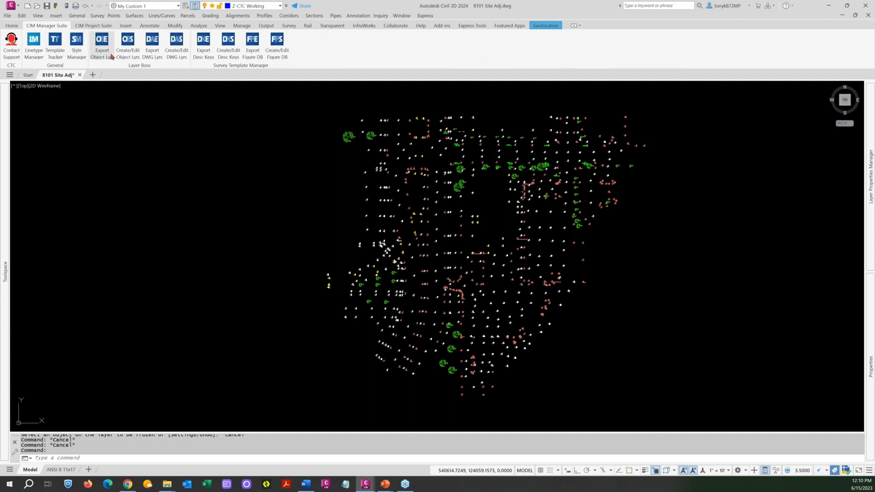
click(204, 56)
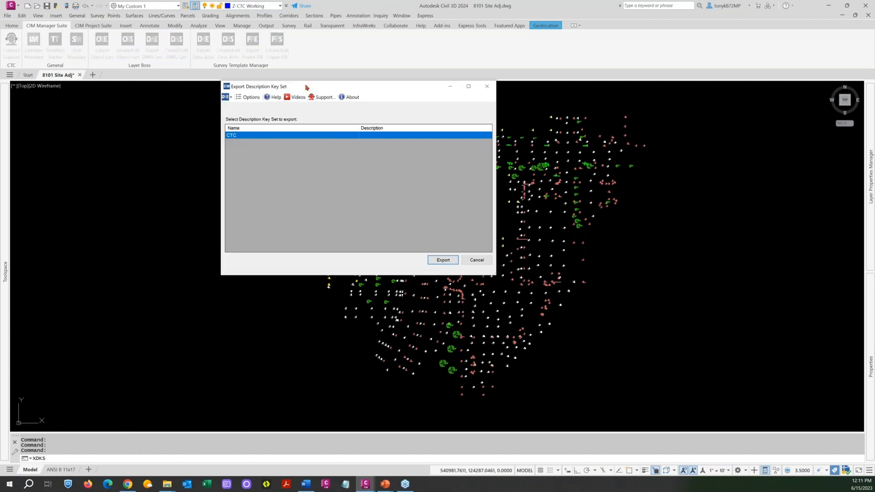
drag(306, 86, 273, 99)
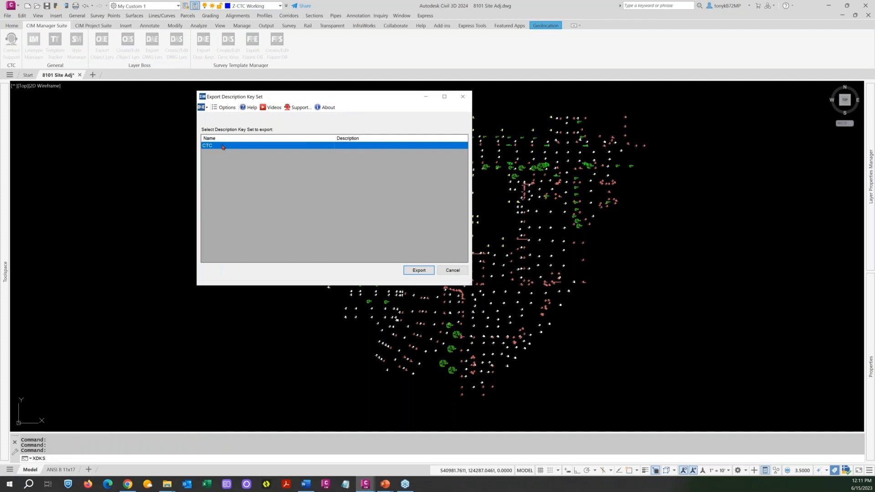
click(411, 271)
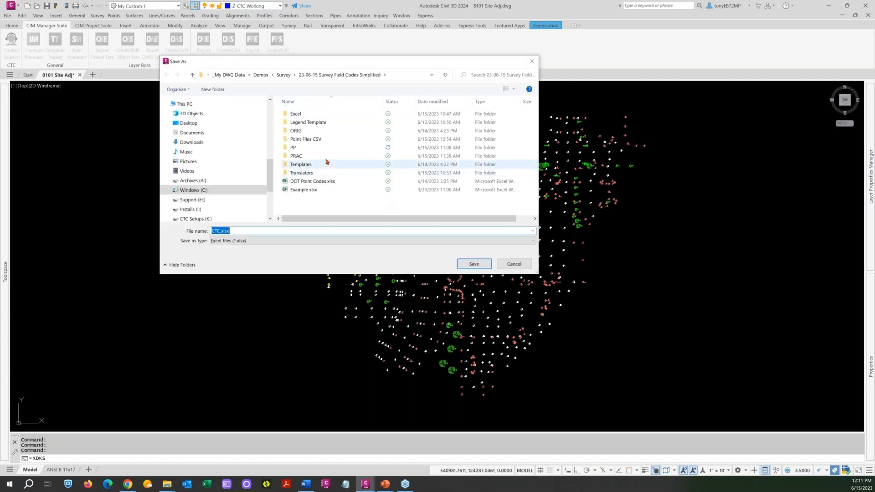
click(314, 116)
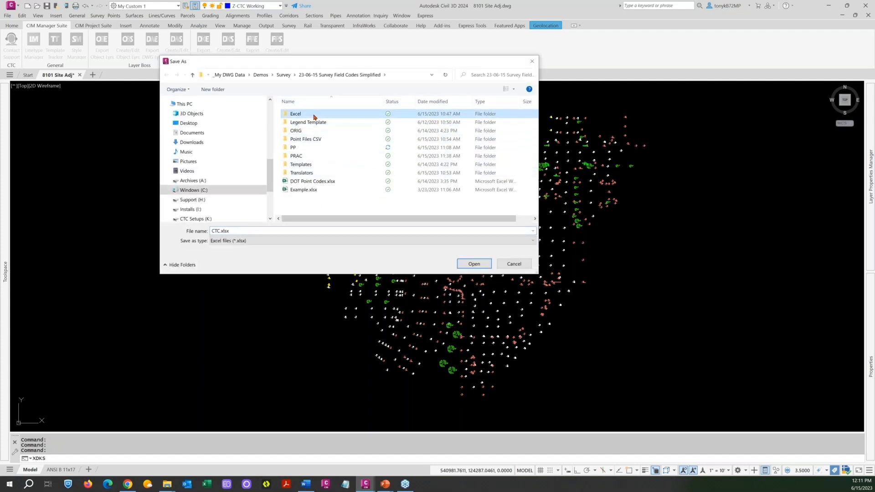
double_click(314, 117)
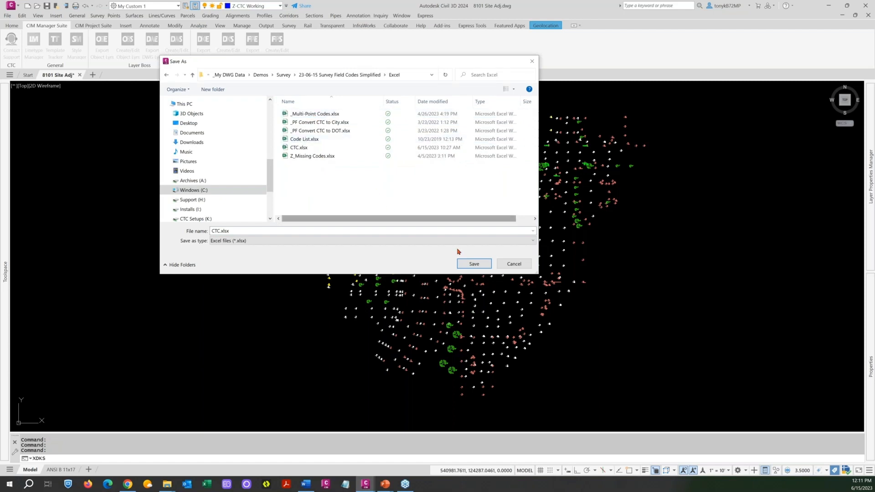
click(474, 264)
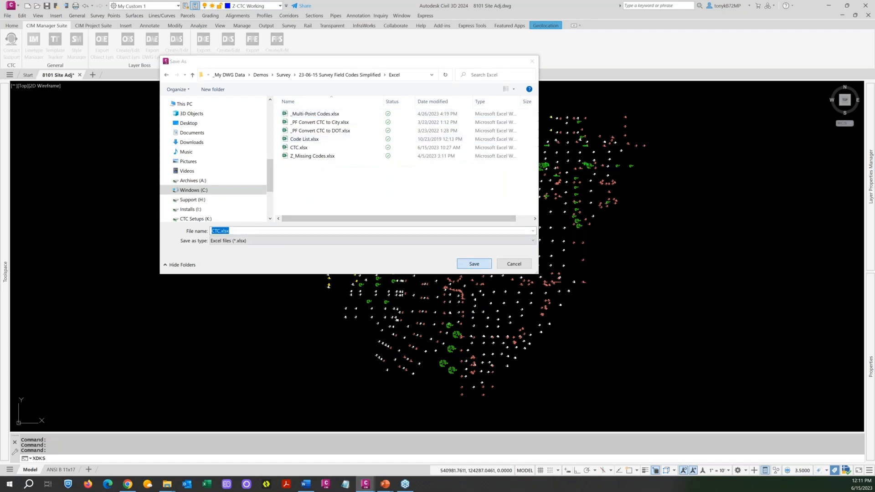
click(456, 246)
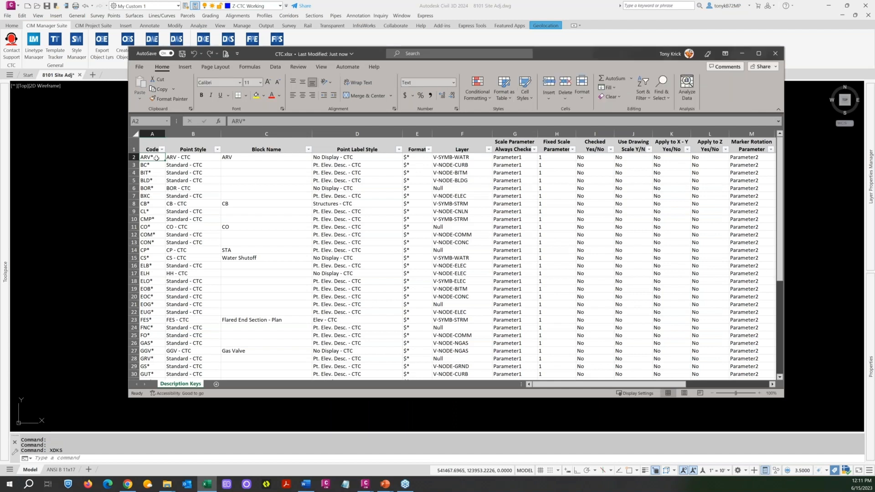
Copy all the codes in A2:A49 of the Description Keys sheet into column A of a new sheet, starting at A1
drag(151, 157, 152, 353)
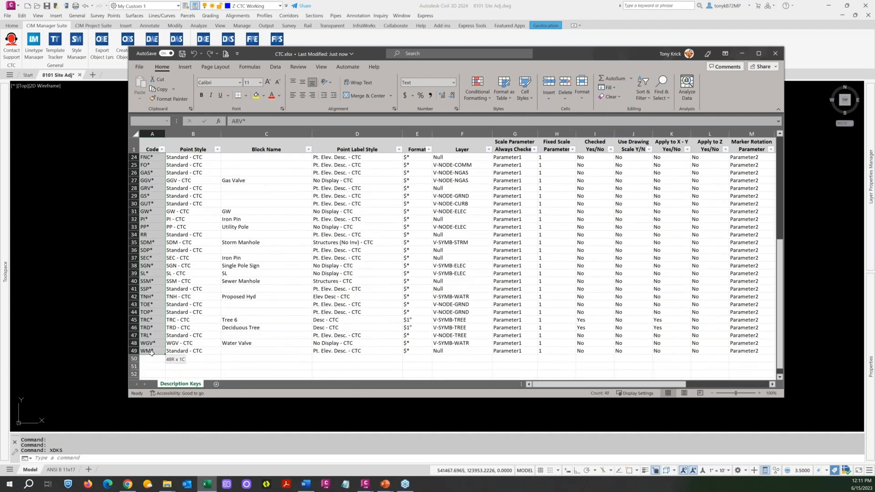
right_click(155, 181)
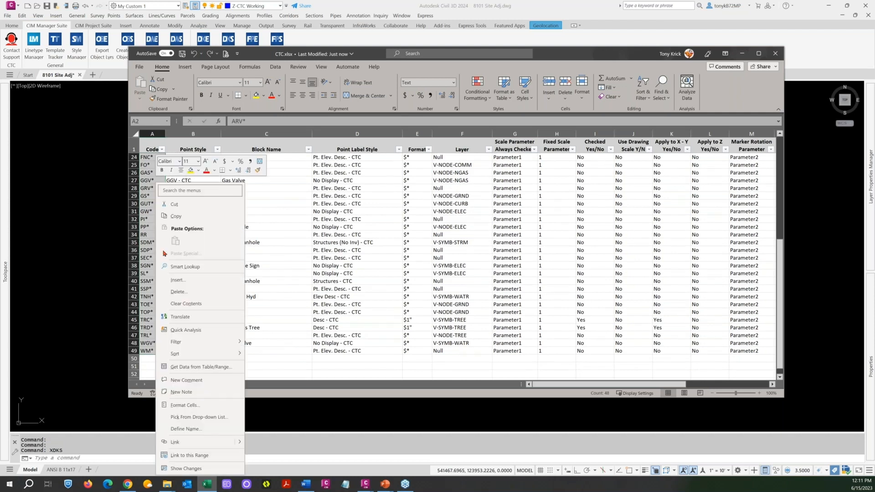
click(178, 218)
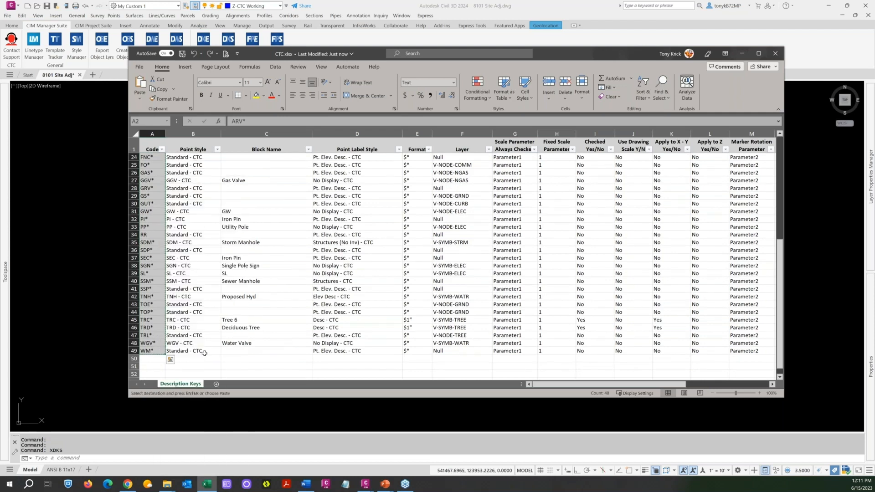
click(216, 384)
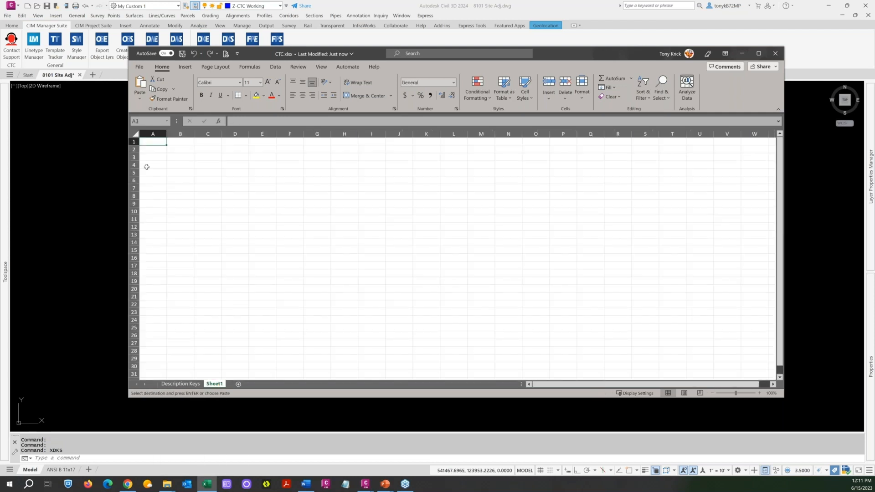
right_click(154, 142)
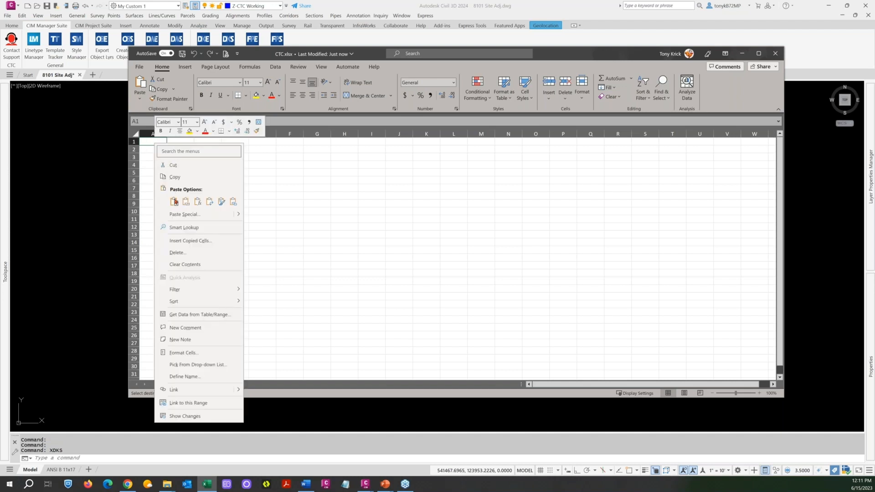
click(174, 202)
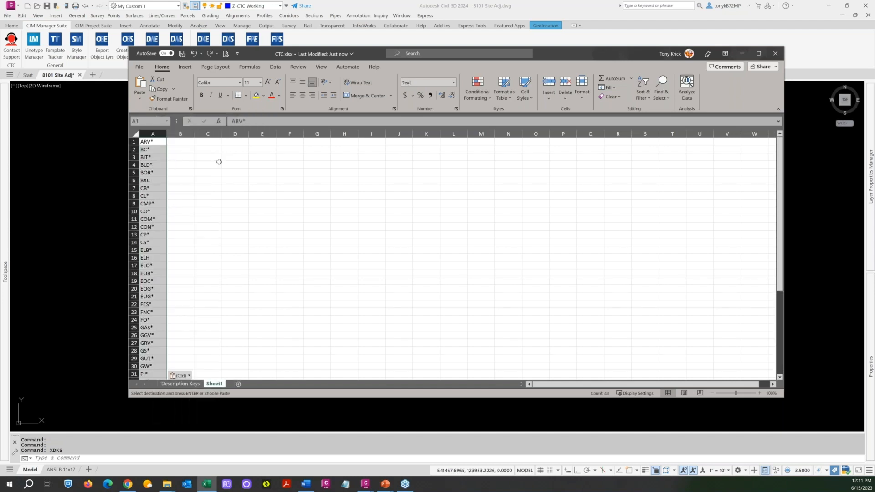
Strip the asterisks from all the copied codes by replacing ~* with nothing
click(662, 100)
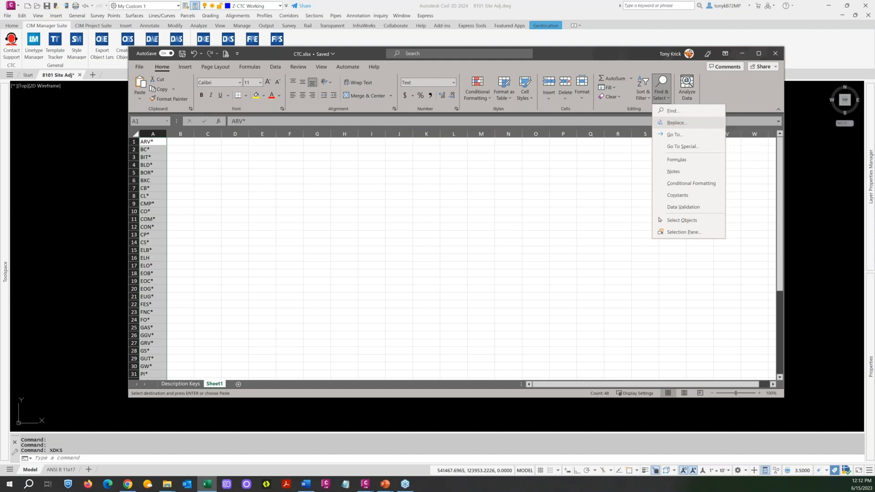
click(674, 122)
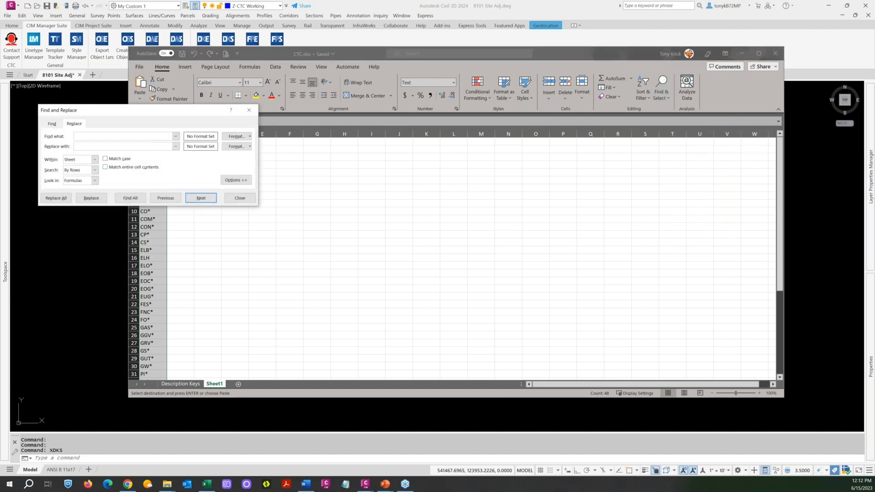
text(~*)
click(56, 198)
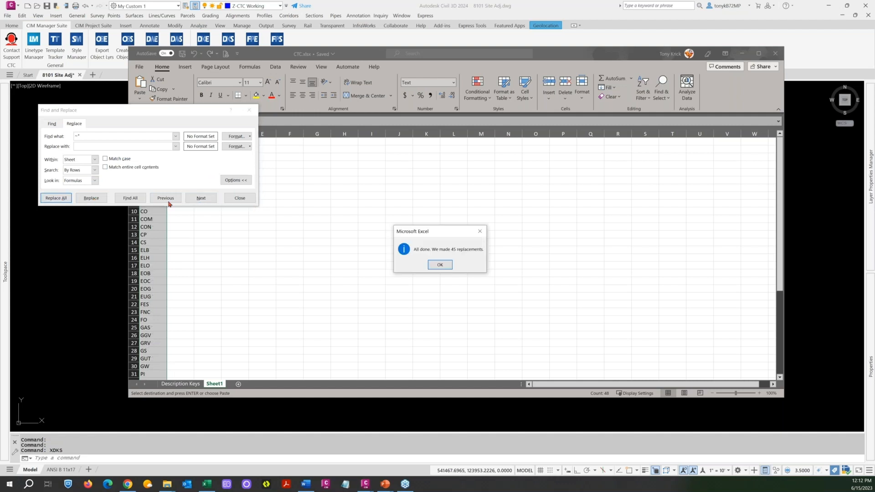
click(443, 266)
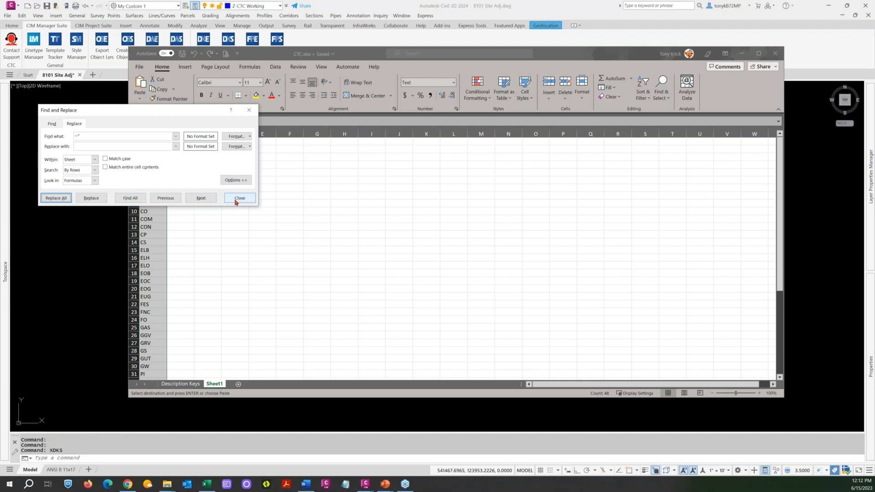
click(236, 199)
Check the block names on the Description Keys sheet and enter "Air Release Valve" beside ARV in cell B1 of Sheet1
click(177, 145)
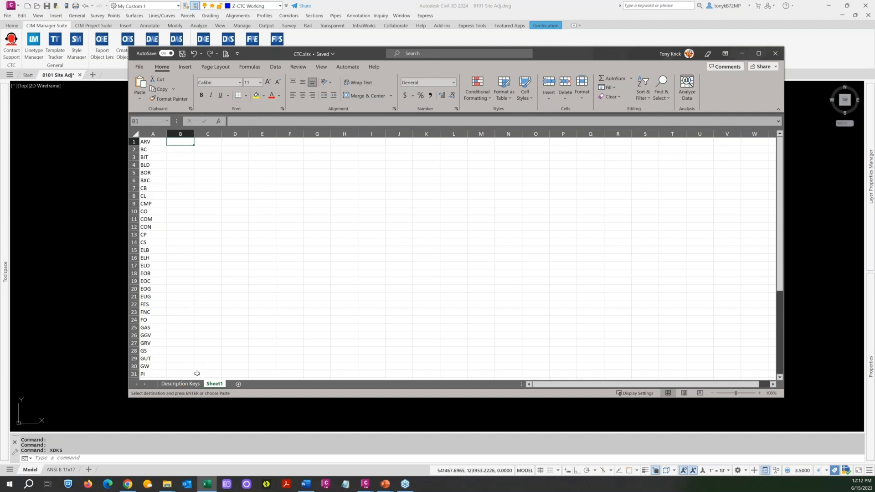
click(191, 385)
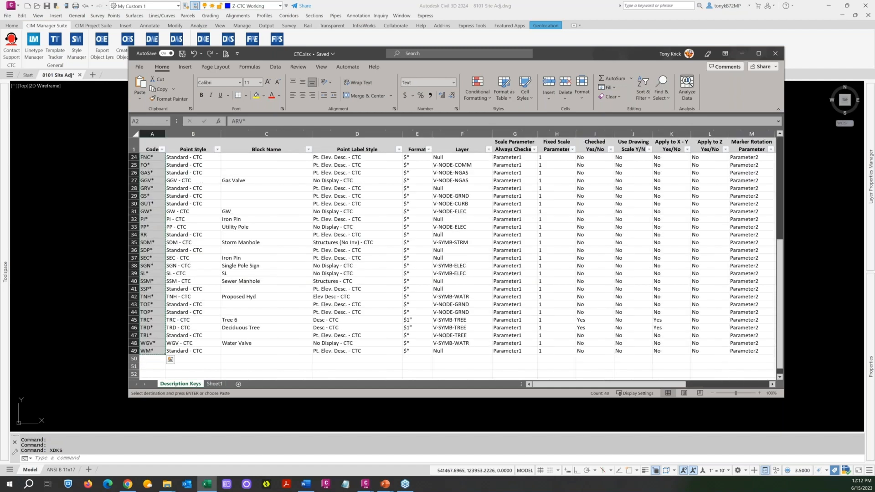
scroll(254, 235, up, 7)
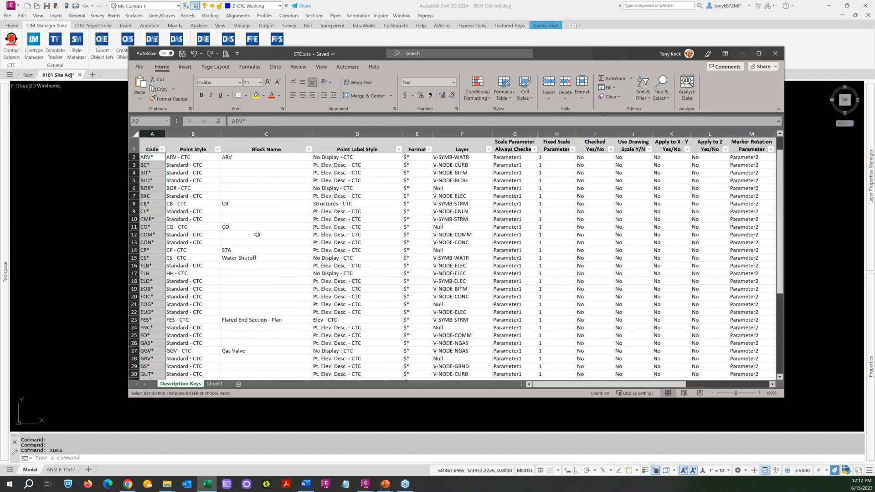
click(224, 174)
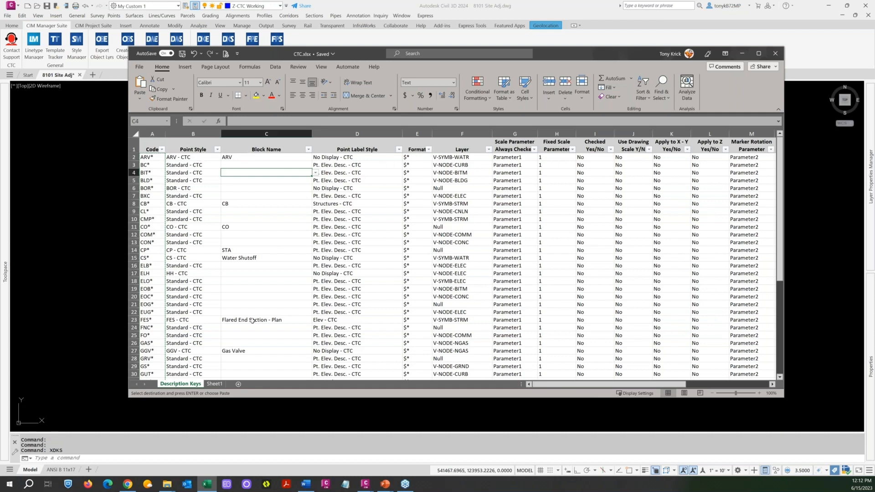
click(215, 385)
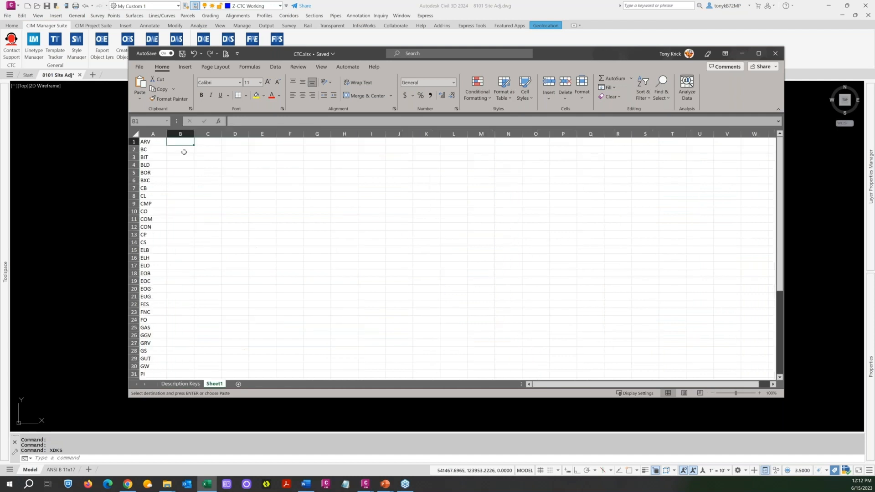
text(Air)
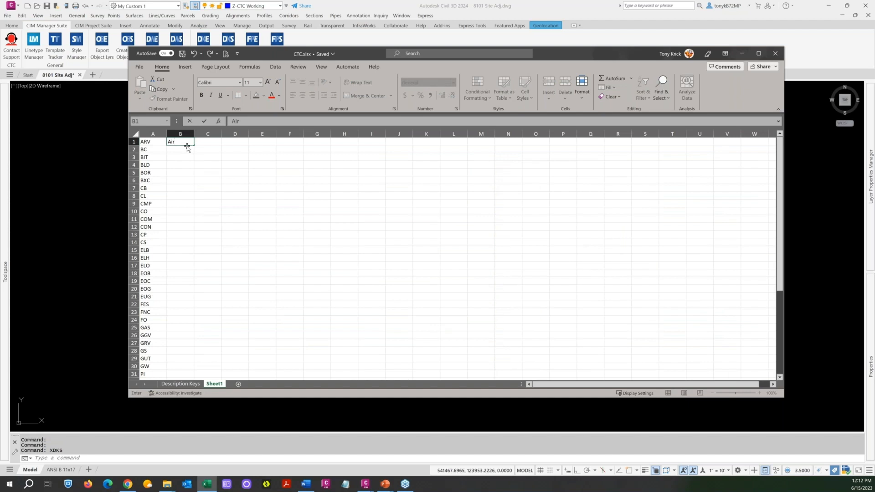
text( Release Valve)
key(Return)
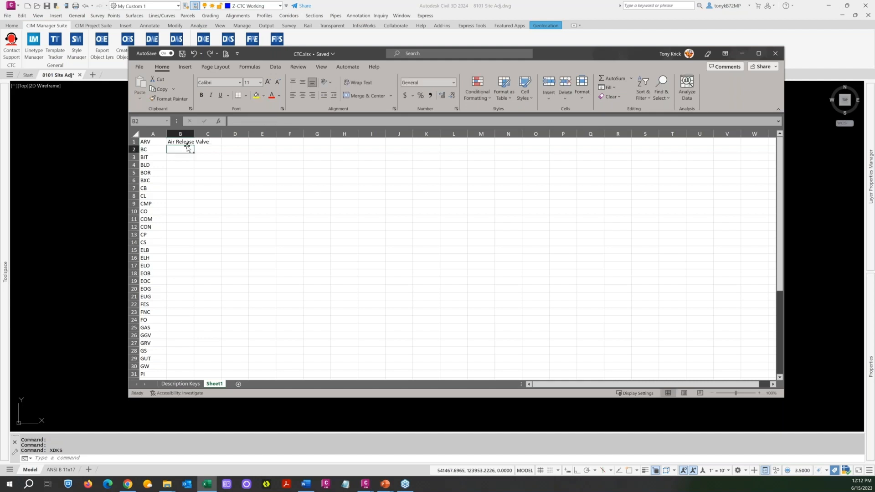
Enter "Top Back Curb" as the description beside the BC code in cell B2
text(Top)
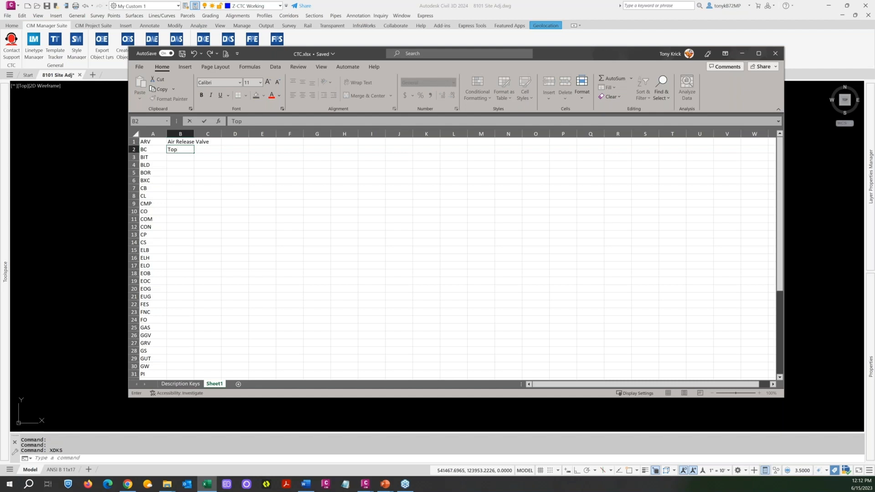
text( Back)
text( CCu)
key(BackSpace)
key(BackSpace)
text(urb)
click(184, 156)
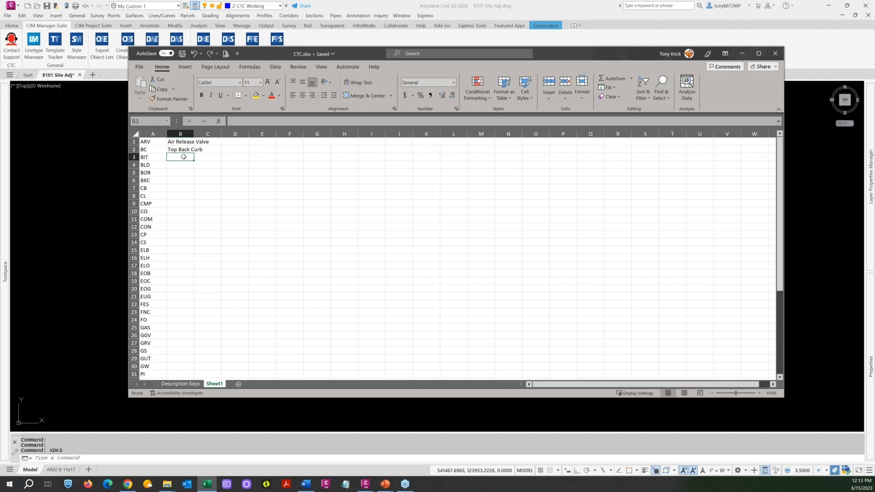
Describe BIT as "Spot Bit" and BLD as "Buiolding face" in column B and fit the column's width to its text
text(Spot )
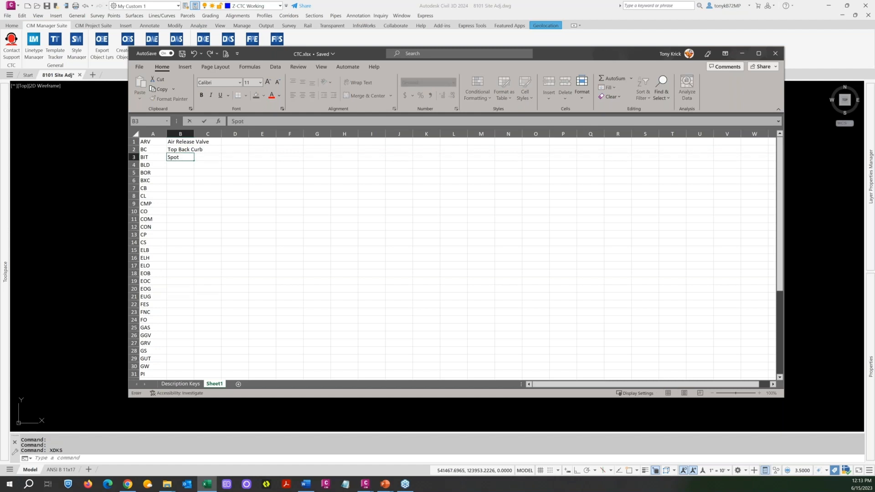
text(Bit)
key(Return)
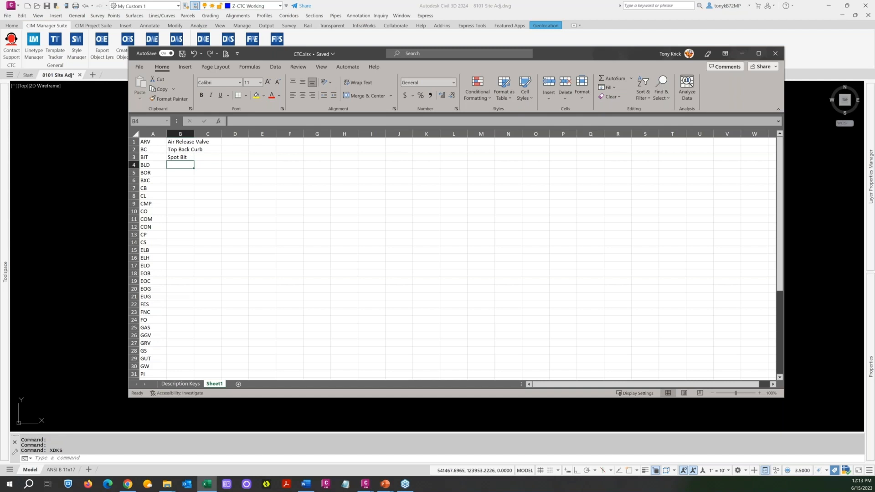
text(Bu)
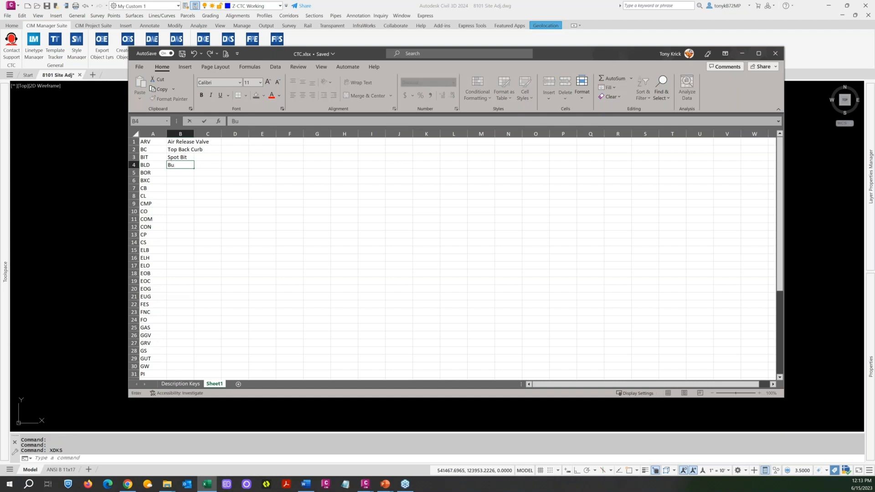
text(iolding face)
key(Return)
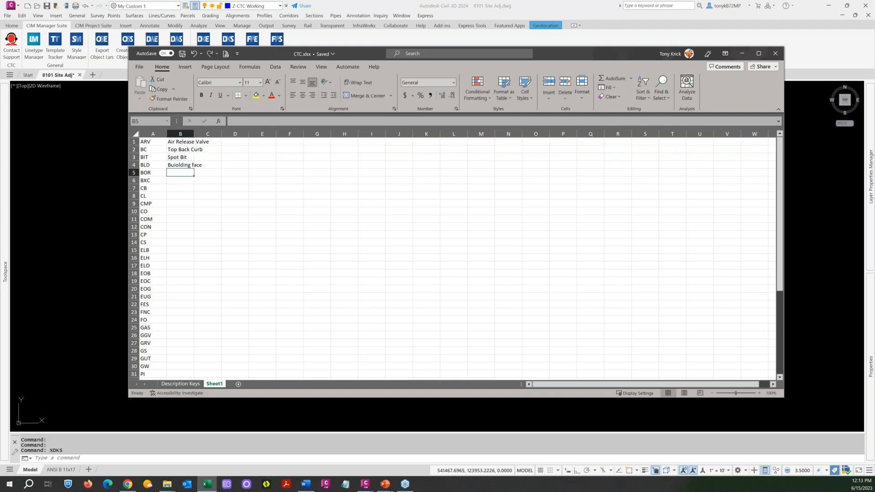
double_click(193, 134)
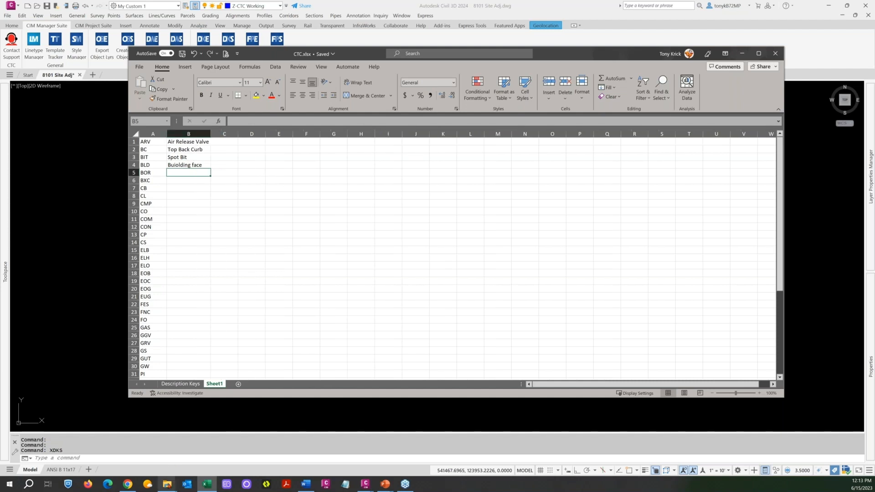
Open the _Multi-Point Codes.xlsx workbook from the Translators folder and shift its window so the codes sheet behind it shows
mouse_move(167, 484)
mouse_move(212, 425)
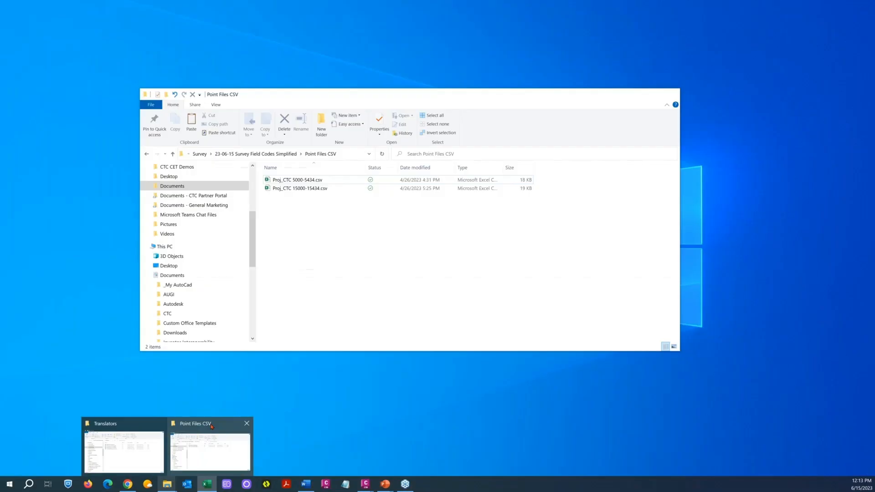
click(146, 429)
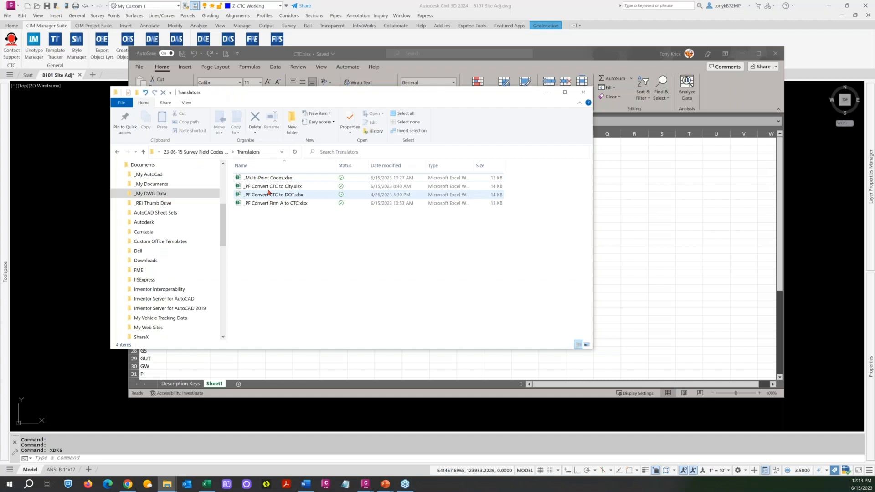
click(264, 181)
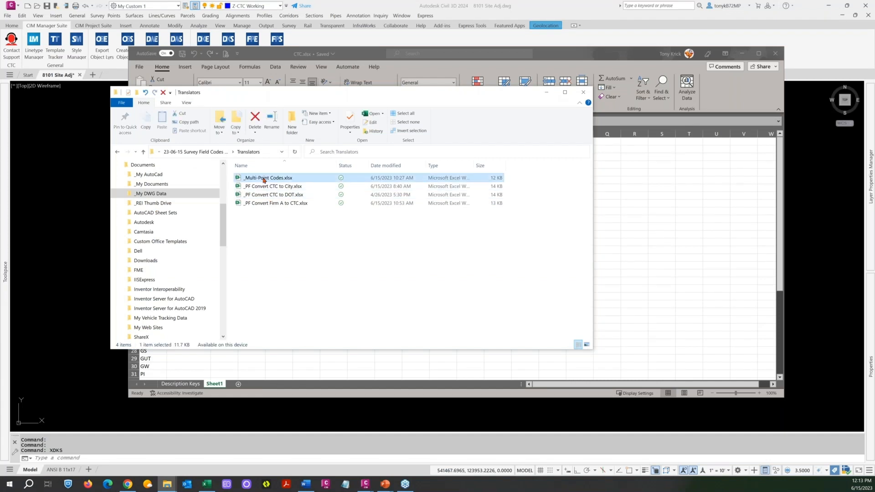
double_click(264, 181)
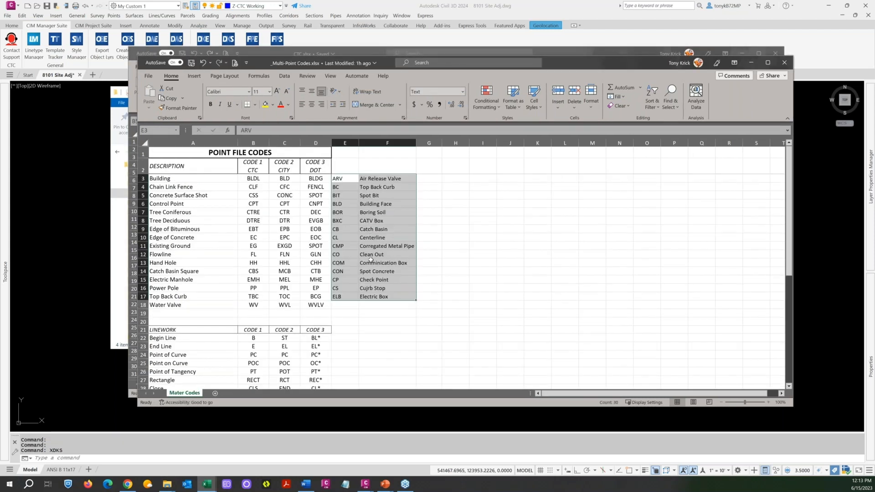
drag(588, 64, 638, 55)
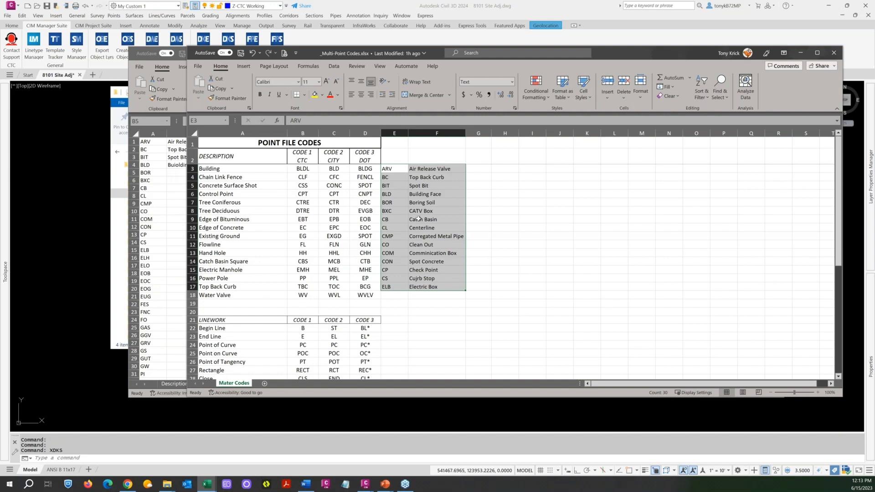
Close the CTC.xlsx workbook and minimize the multi-point codes workbook and the Translators folder to return to the drawing
click(168, 206)
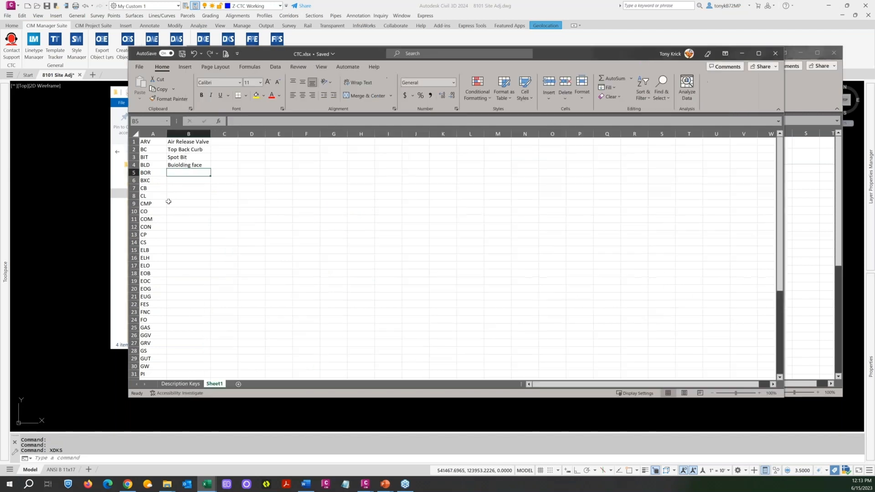
click(775, 54)
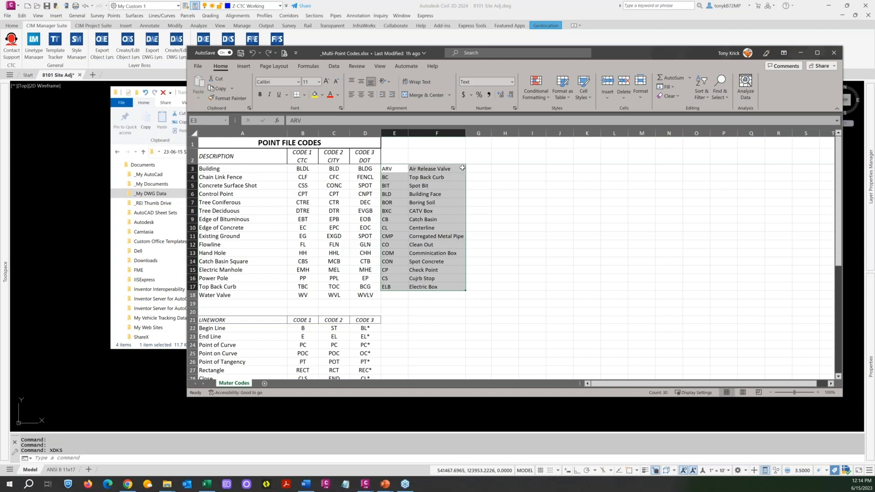
click(796, 54)
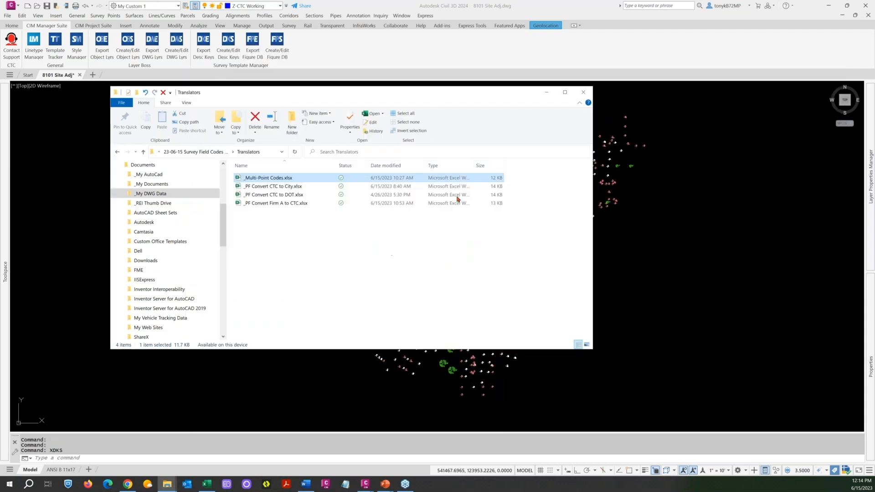
click(547, 93)
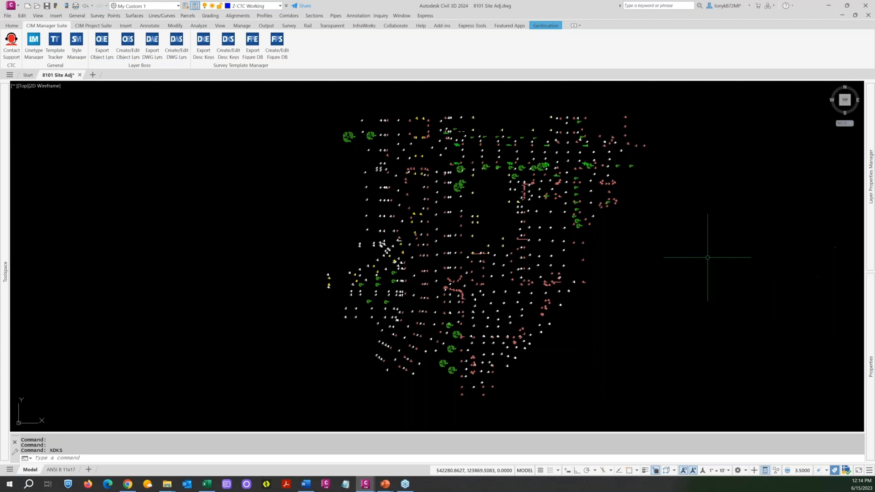
Open the Point File Converter from the CIM Project Suite, enlarge its dialog and centre it over the drawing
click(78, 26)
click(73, 43)
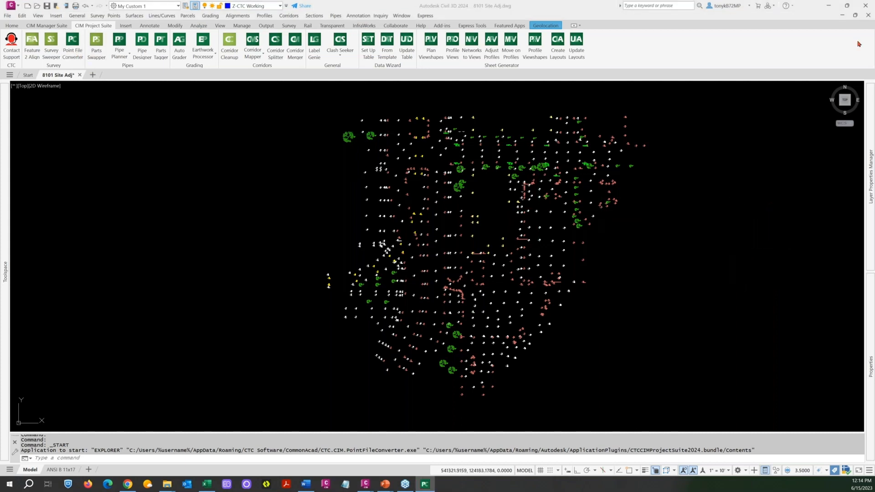
drag(859, 44, 194, 80)
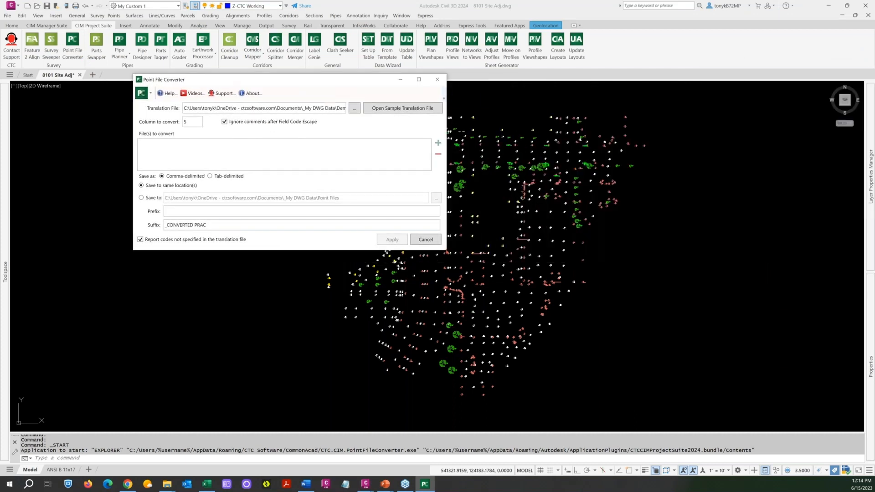
drag(442, 250, 586, 374)
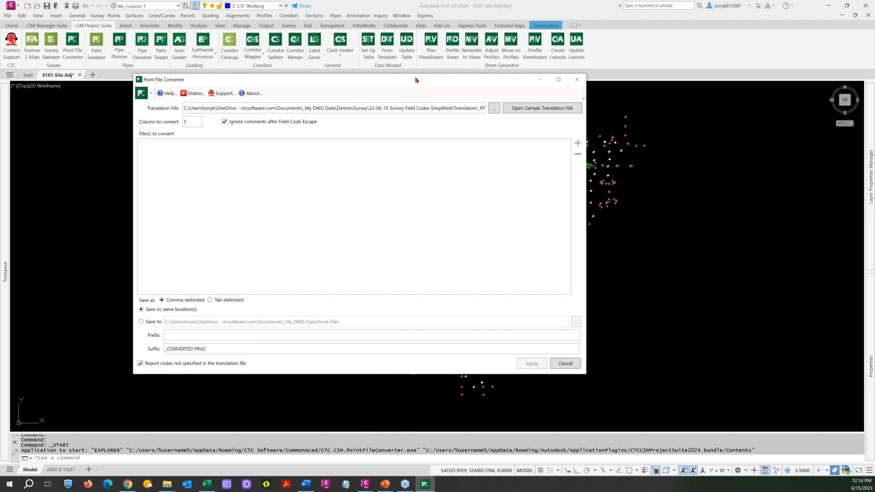
drag(416, 80, 511, 108)
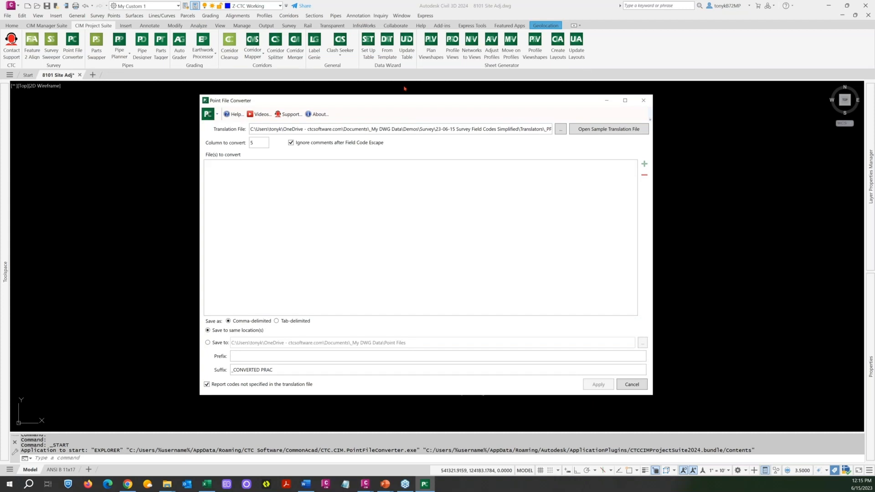
drag(403, 99, 410, 96)
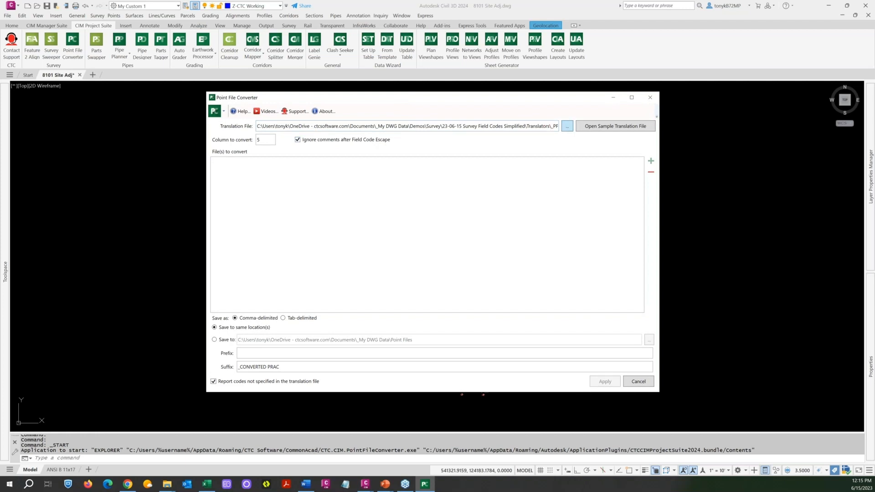
Examine the available translation files and the sample translation file's code, prefix, suffix, delimiter and notes columns, and return to the converter
click(567, 126)
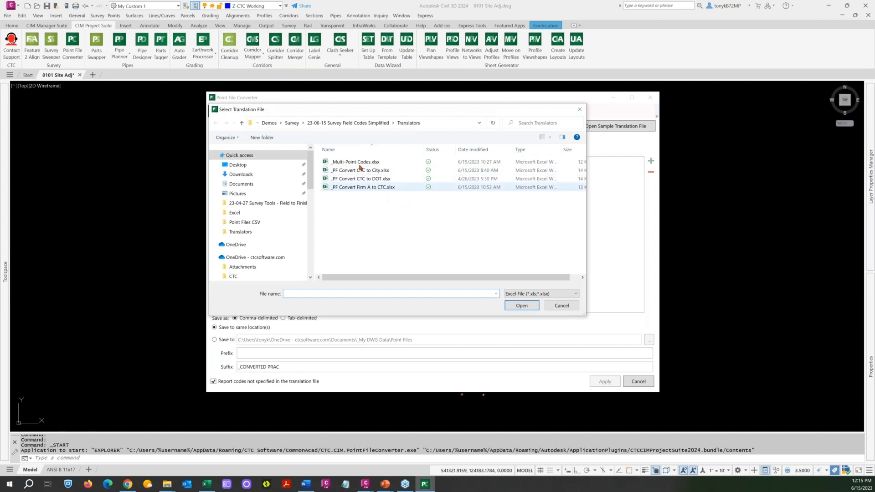
click(559, 307)
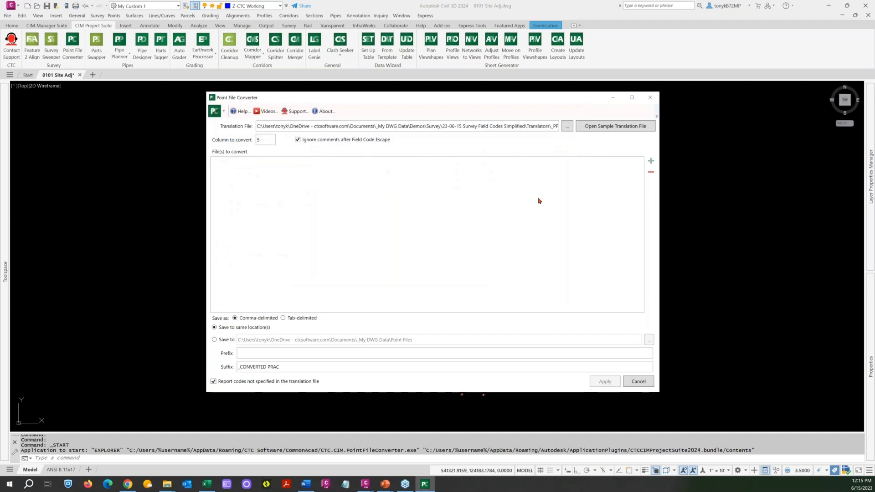
click(595, 130)
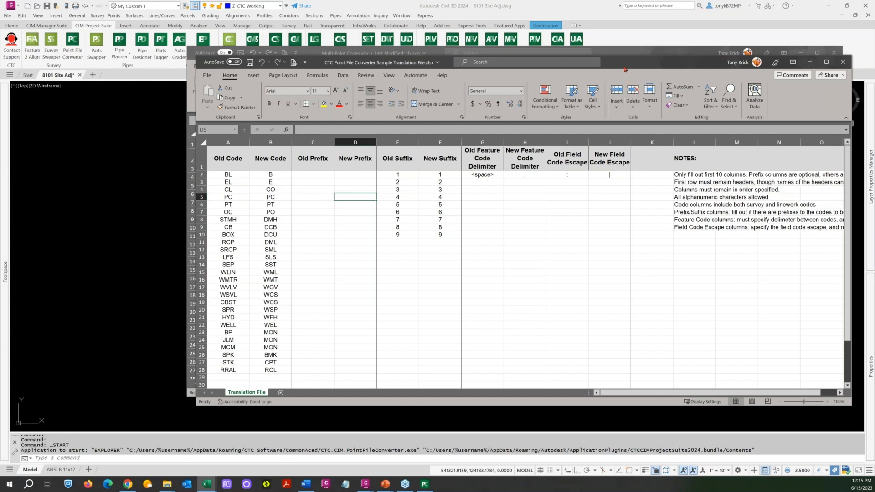
drag(623, 65, 564, 73)
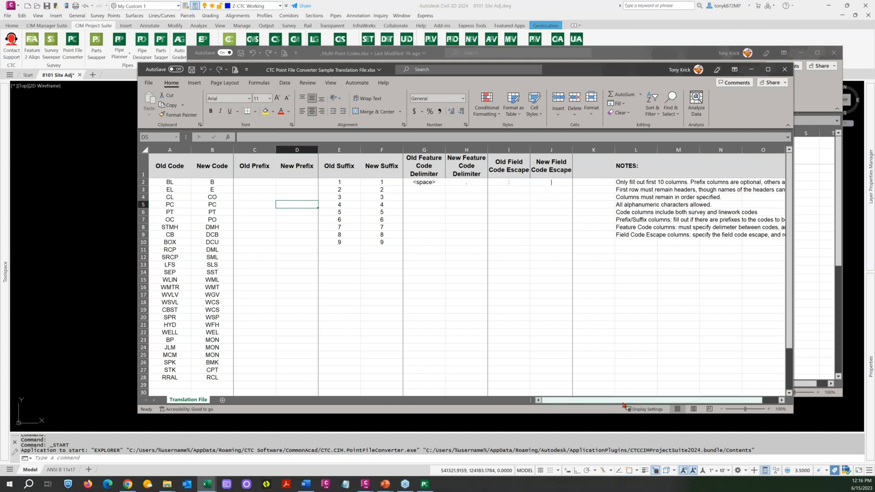
scroll(625, 402, right, 1)
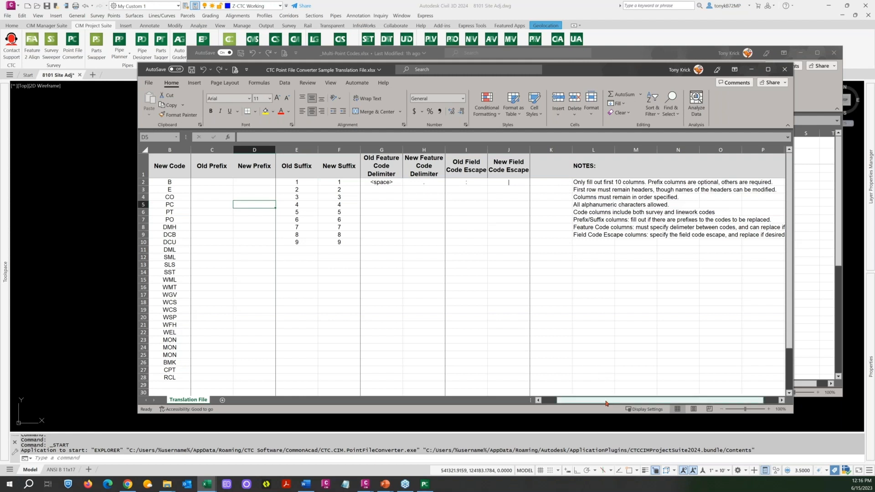
scroll(596, 402, left, 1)
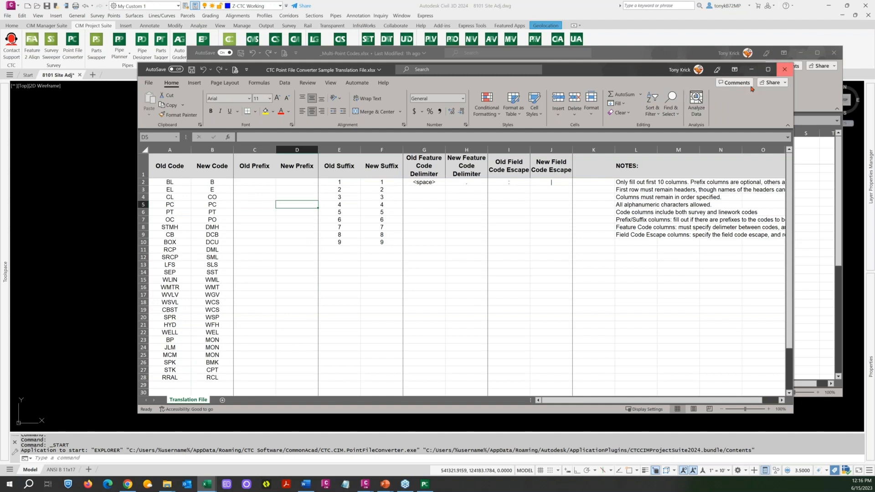
click(784, 69)
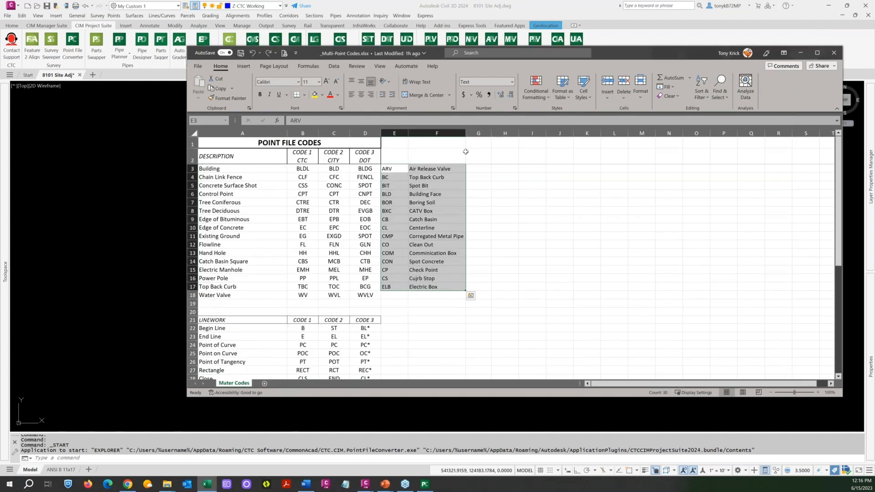
click(801, 53)
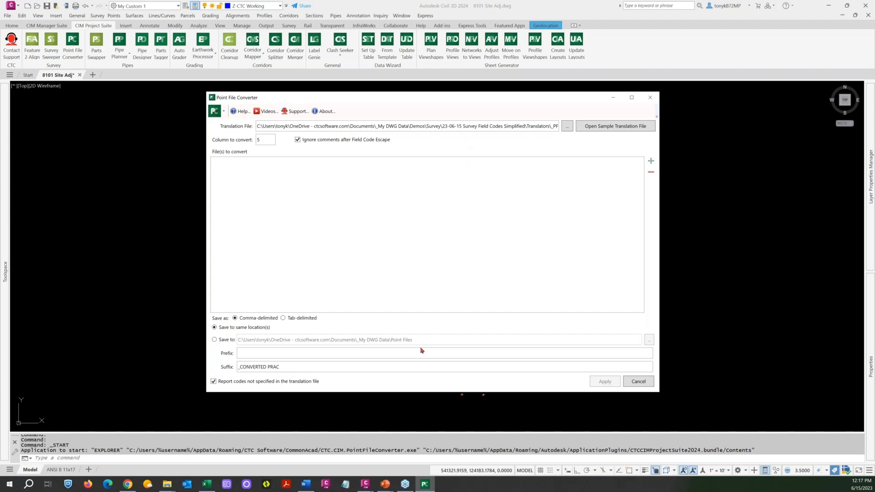
Shorten the converted files' suffix to _CONVERTED and close the Point File Converter without applying
click(291, 365)
key(BackSpace)
key(BackSpace)
key(BackSpace)
key(BackSpace)
key(BackSpace)
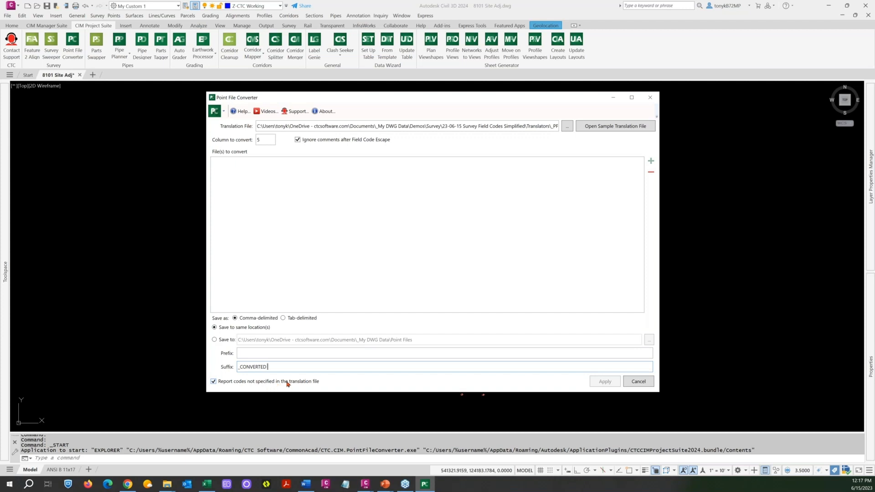
click(638, 383)
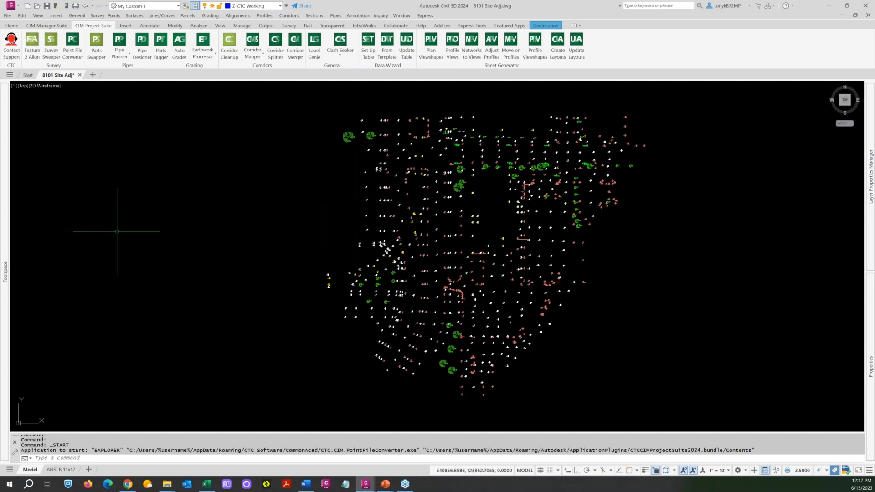
Start exporting the drawing's points and choose the PNEZD w/ inv (comma) format
mouse_move(5, 219)
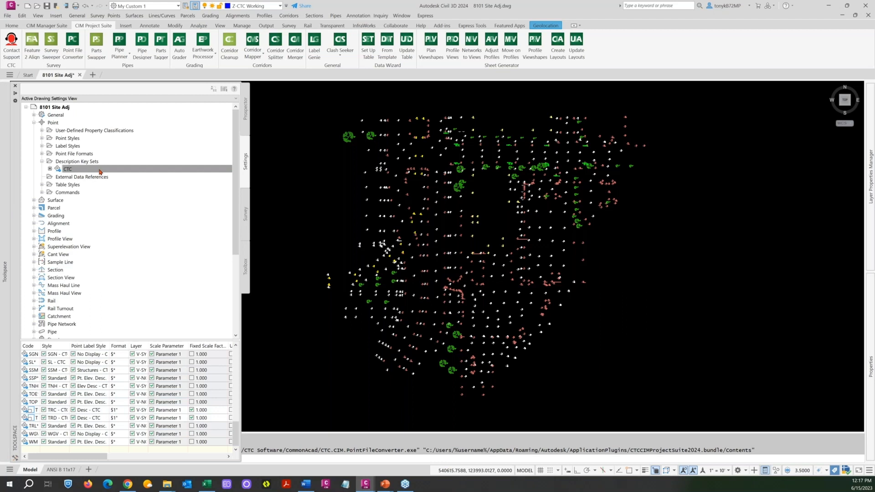
click(245, 127)
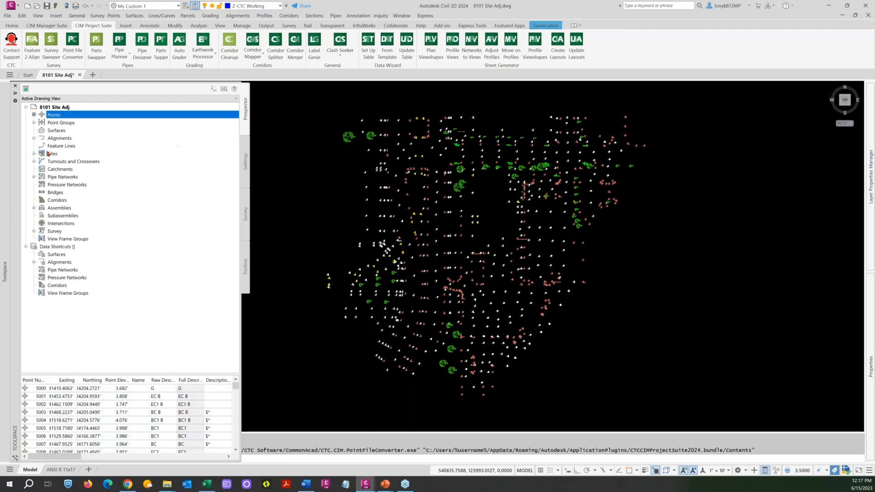
right_click(74, 116)
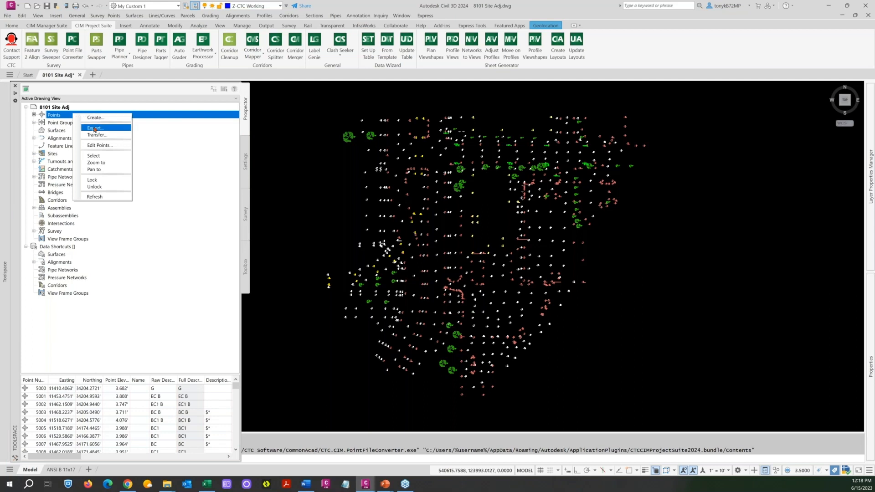
click(95, 129)
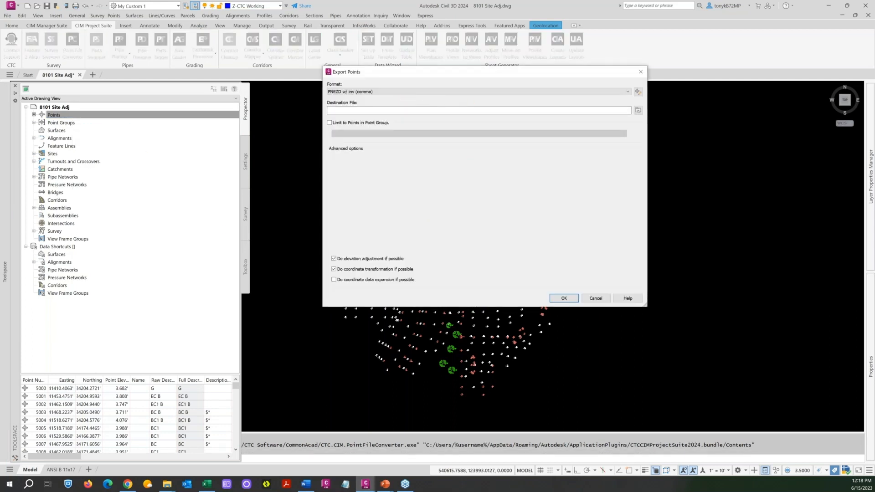
click(624, 93)
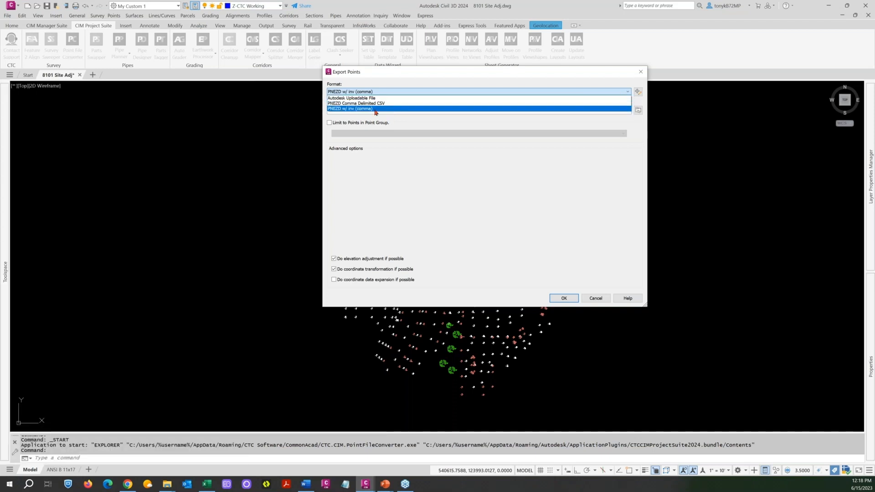
click(376, 109)
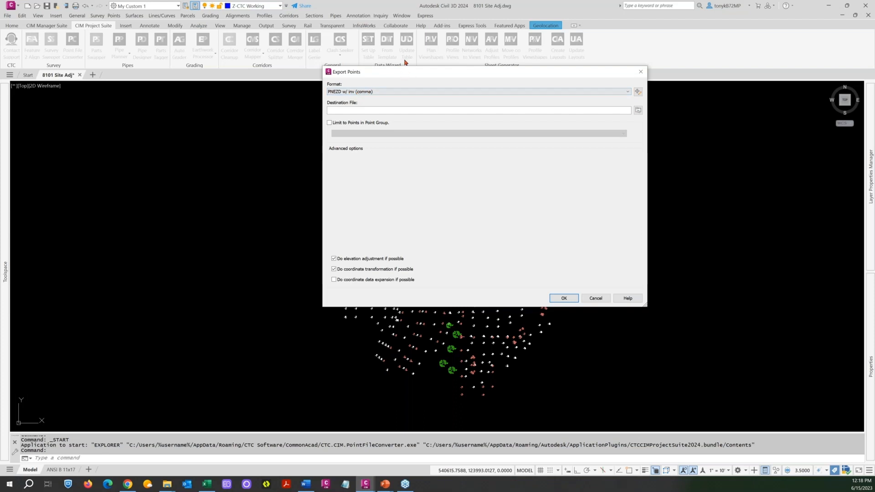
drag(404, 73, 387, 50)
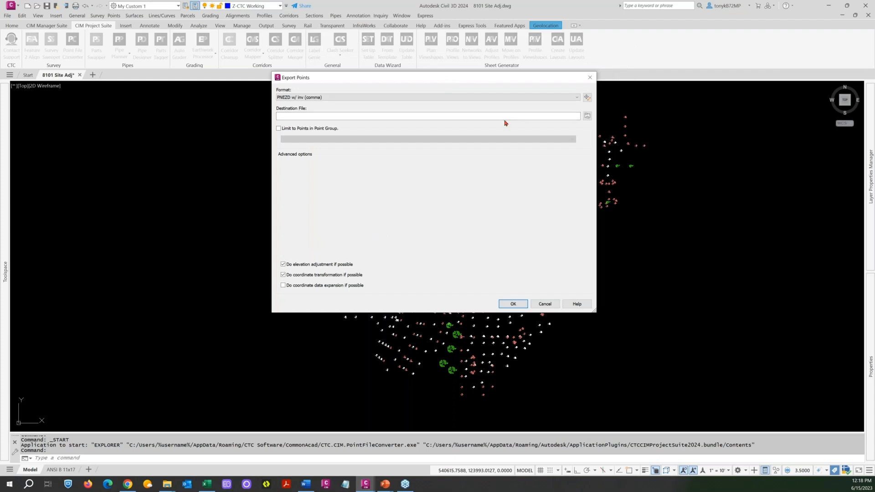
click(587, 116)
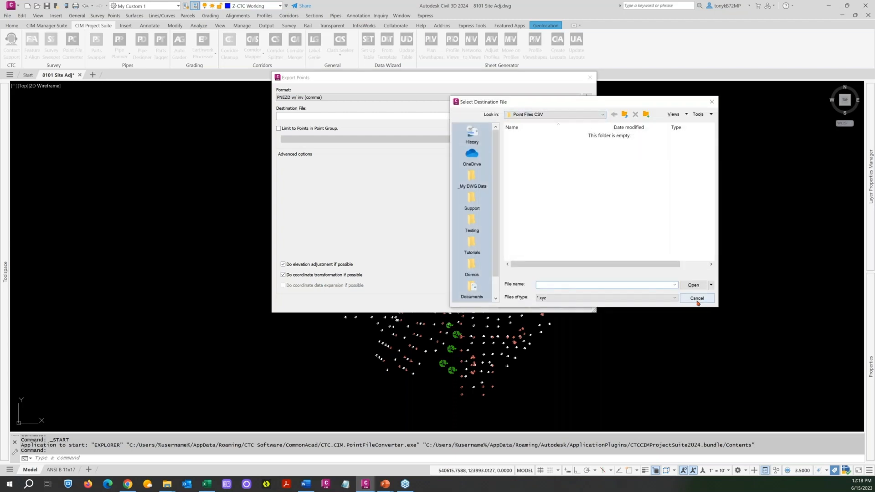
click(587, 118)
click(596, 199)
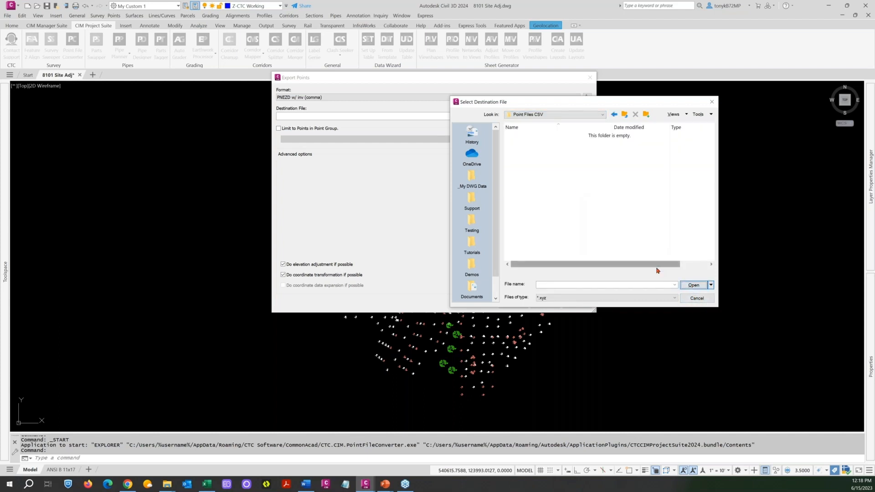
click(696, 299)
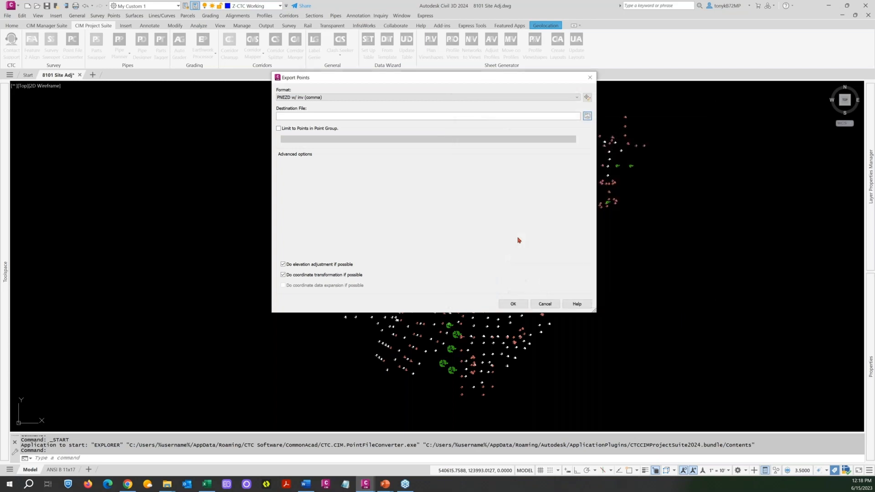
click(501, 304)
Export the points to an .xyz file named 8101 Site Adj in the Point Files CSV folder
drag(503, 100, 407, 86)
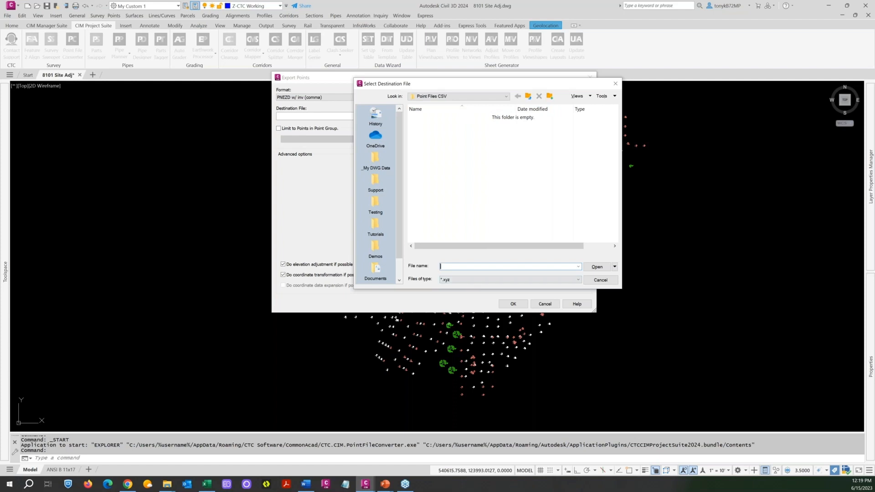
text(8)
text(Sit Ad)
key(BackSpace)
text(j)
key(Left)
key(Left)
key(Left)
text(e)
key(BackSpace)
key(BackSpace)
text(e)
click(598, 268)
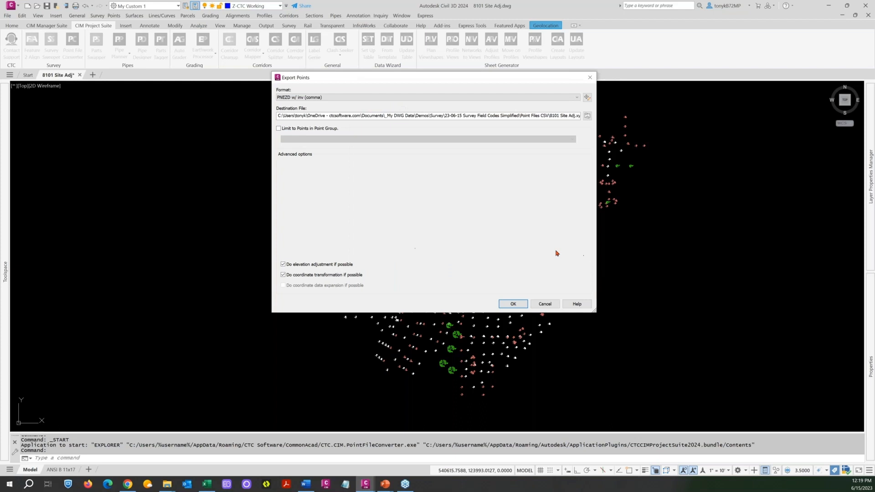
click(511, 305)
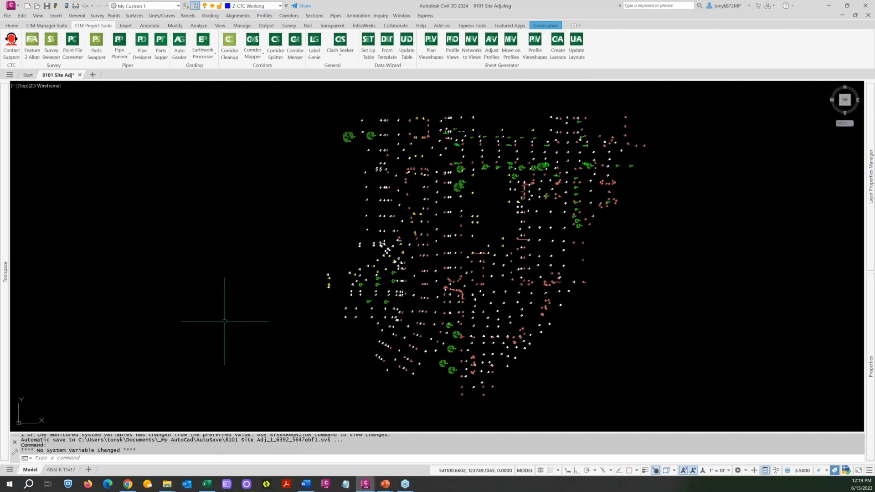
Switch to the Point Files CSV folder in File Explorer and try to open 8101 Site Adj.xyz
mouse_move(167, 484)
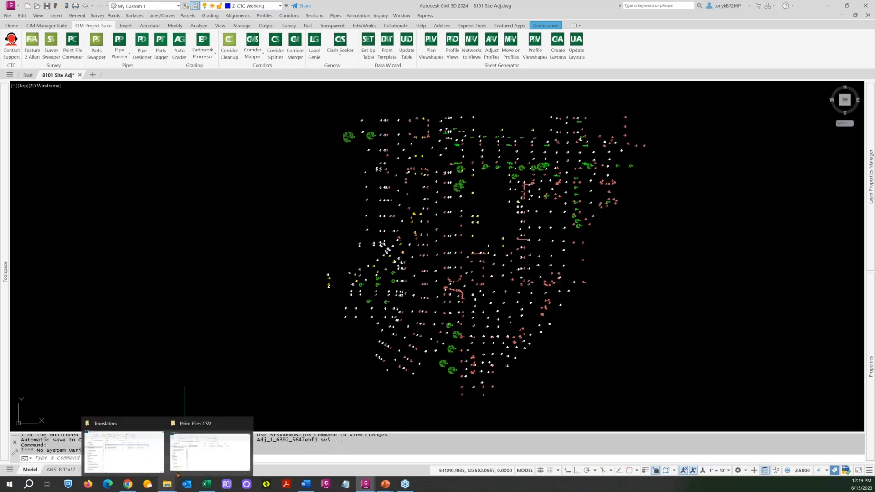
click(192, 433)
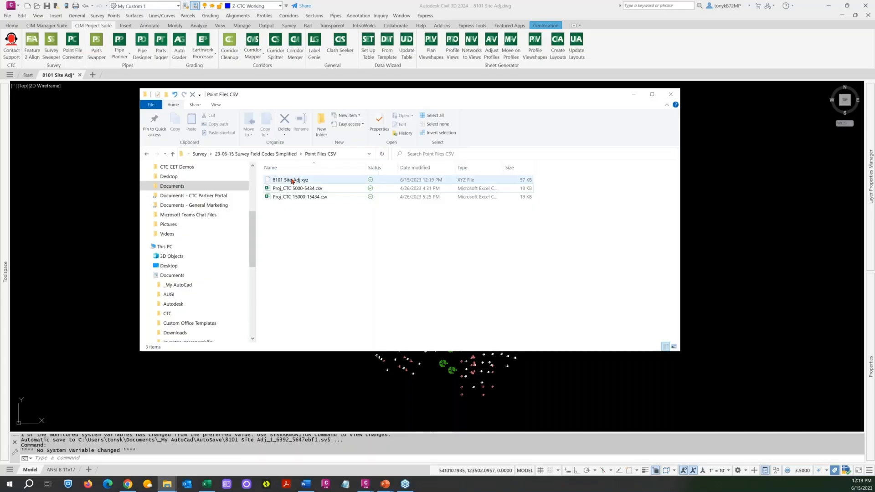
click(292, 180)
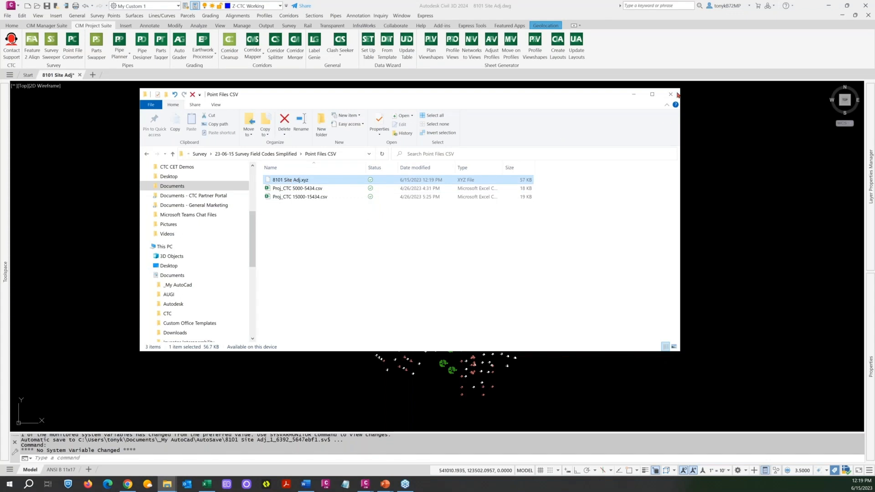
click(475, 202)
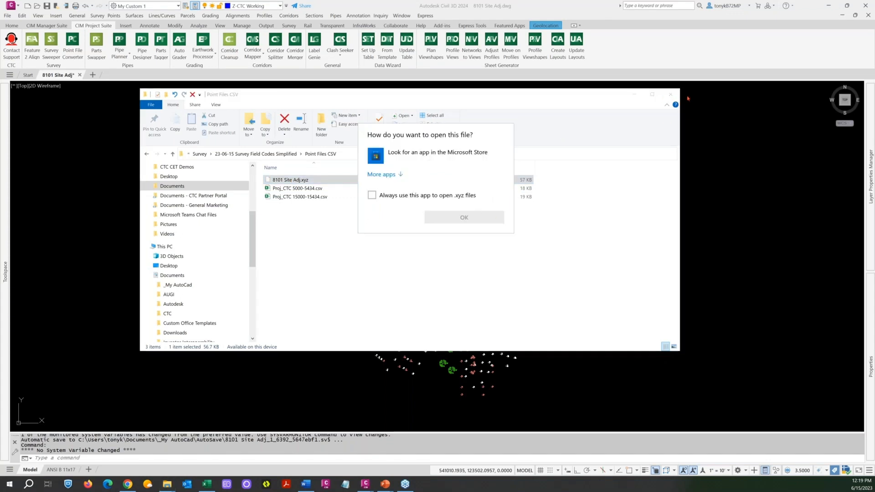
click(575, 109)
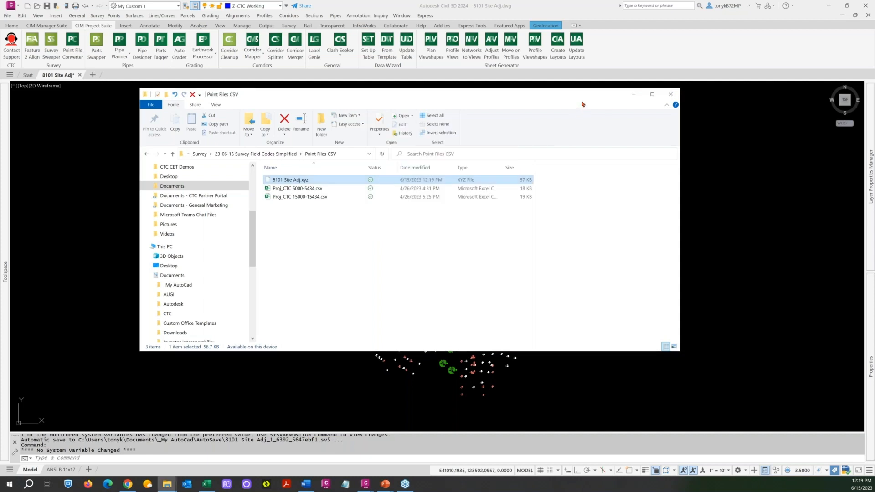
Delete 8101 Site Adj.xyz from the Point Files CSV folder and return to the Civil 3D drawing
right_click(327, 184)
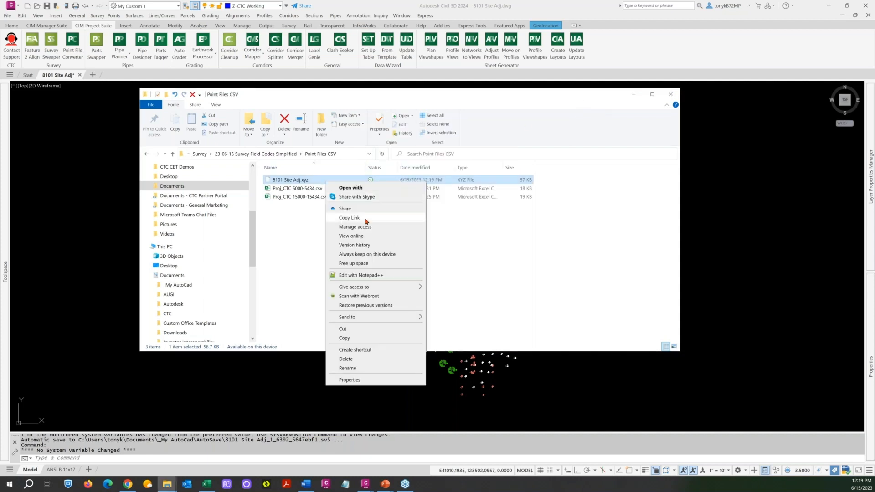
click(355, 360)
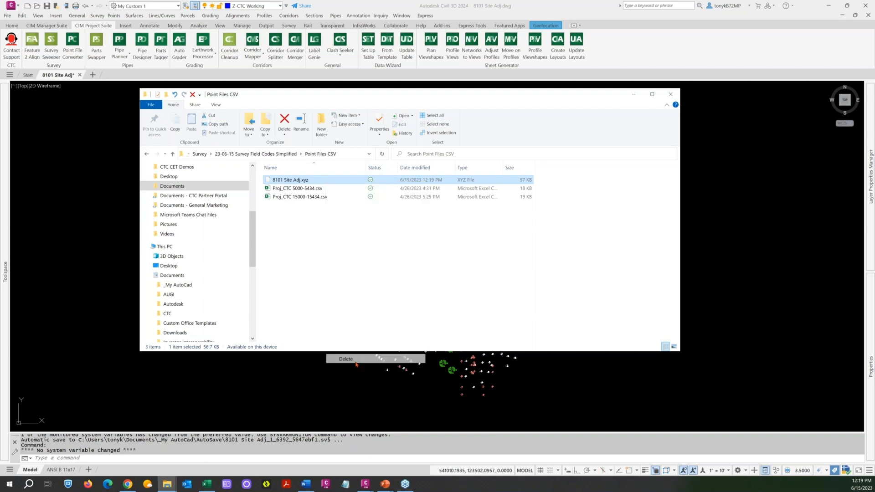
click(634, 95)
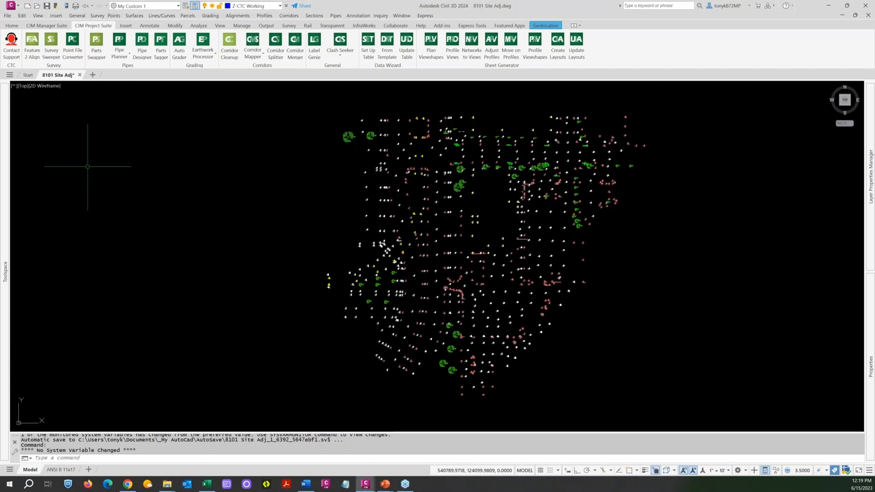
Restart the export of the drawing's points and choose *.csv as the destination file type in the Point Files CSV folder
mouse_move(6, 191)
right_click(101, 115)
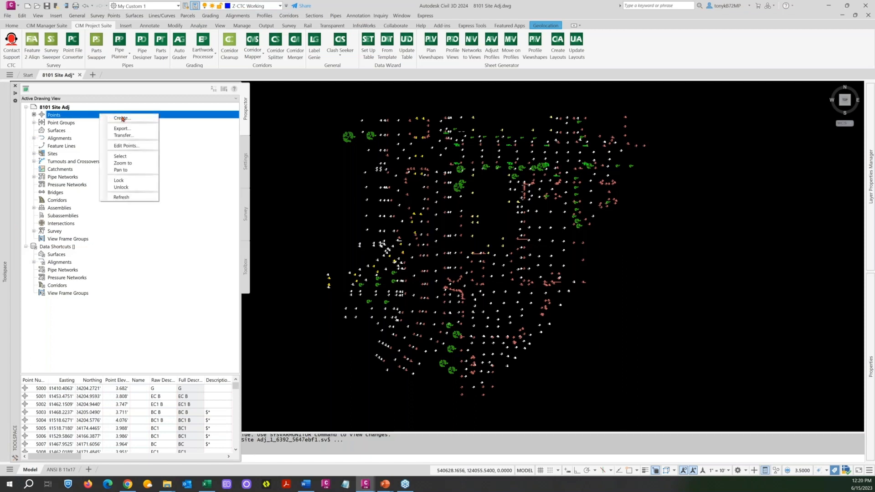
click(129, 129)
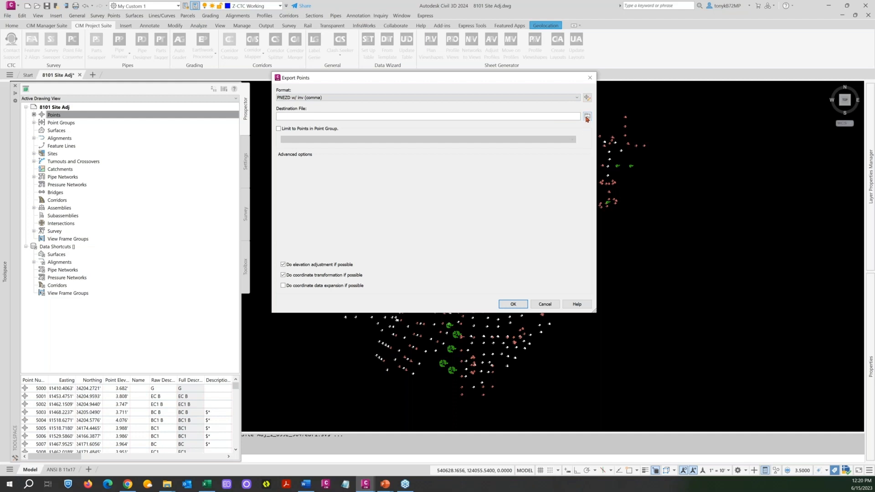
click(587, 117)
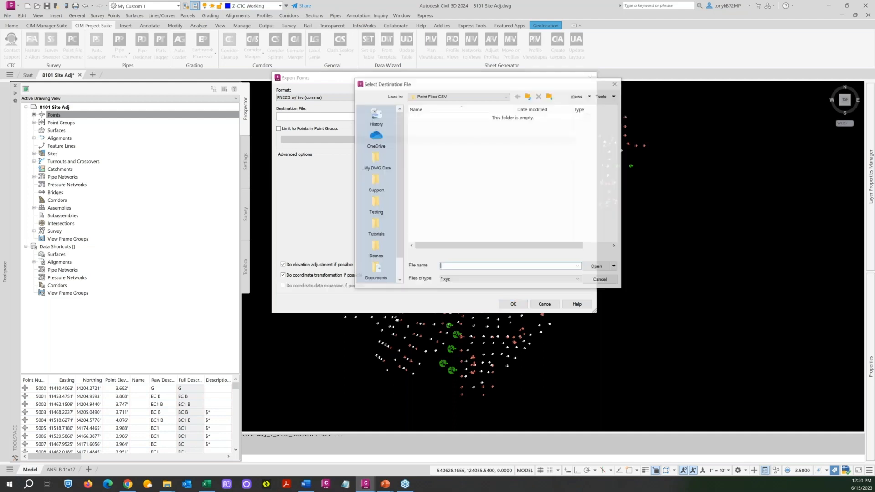
click(596, 266)
click(451, 280)
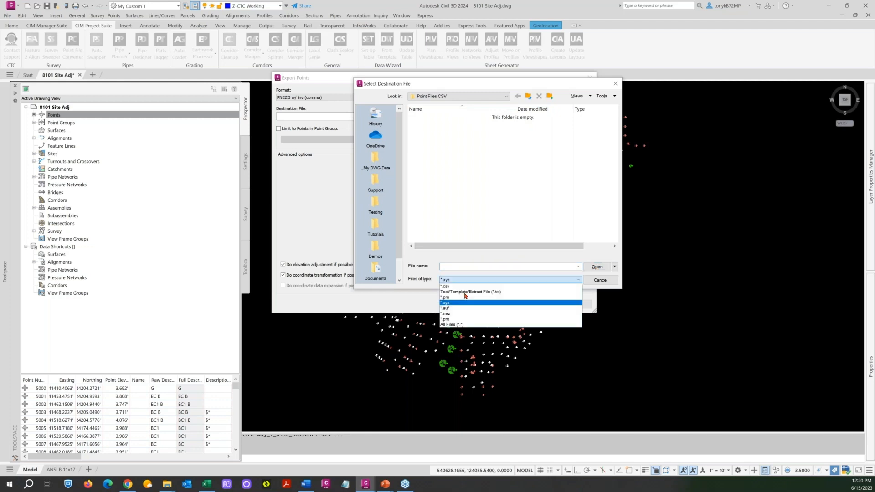
click(451, 291)
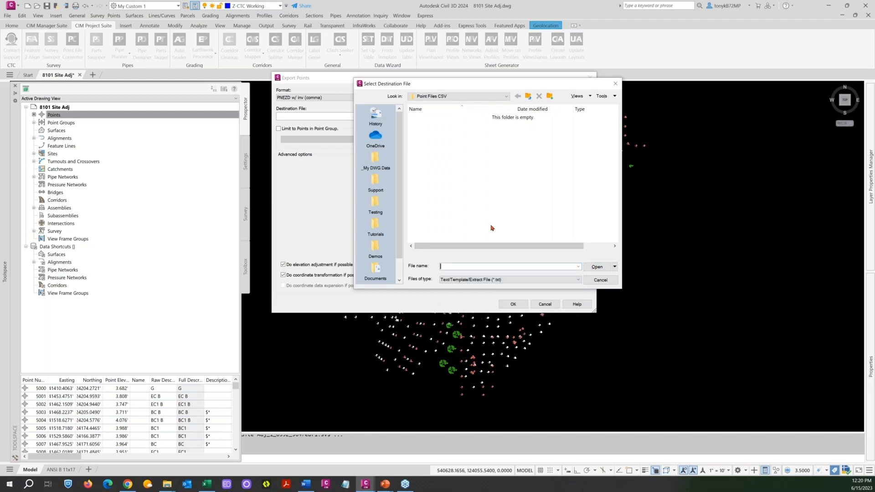
click(594, 268)
click(569, 279)
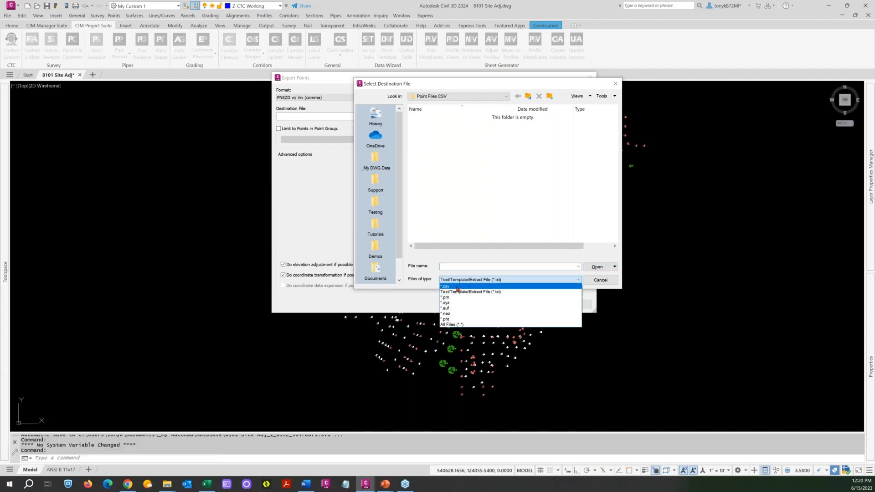
click(458, 287)
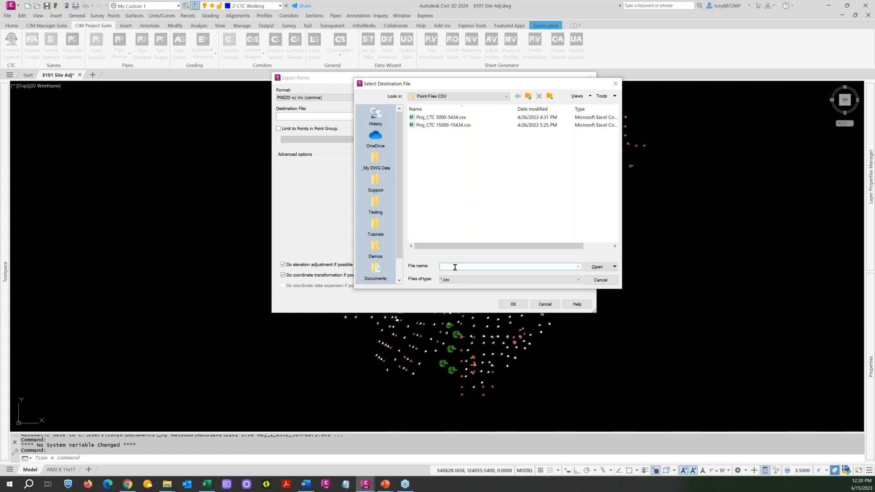
Name the destination file 8101 Site Adj and run the point export
text(8101)
text(te Adj)
click(598, 267)
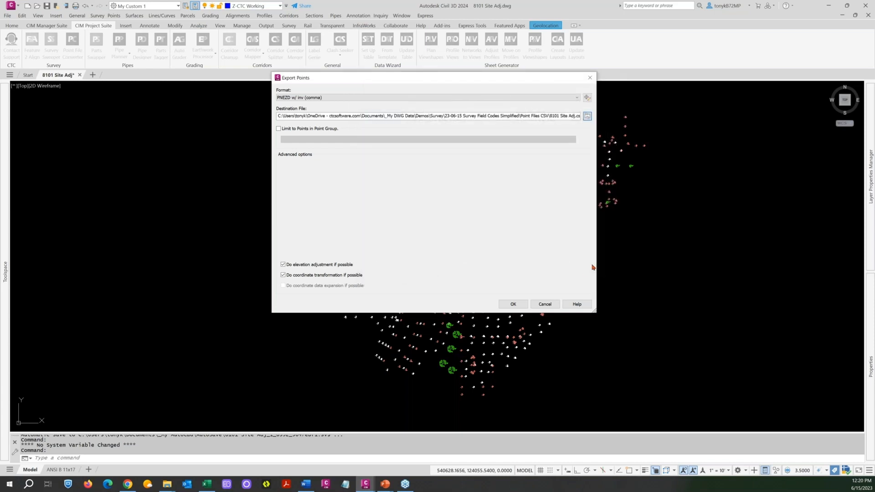
click(512, 304)
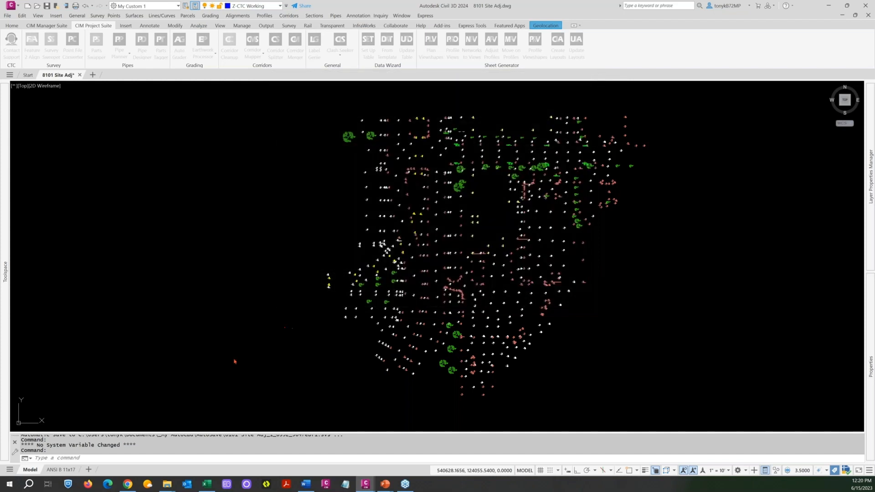
Switch to the Point Files CSV folder in File Explorer and open 8101 Site Adj.csv in Excel
click(167, 484)
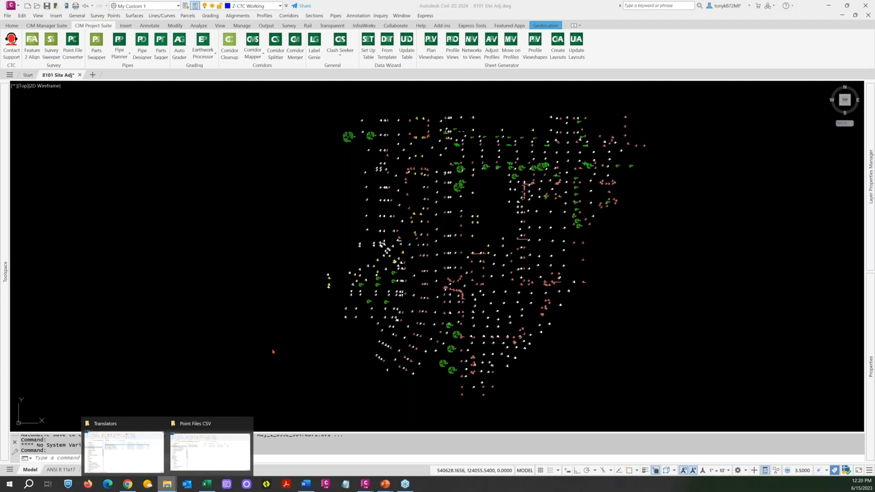
click(210, 451)
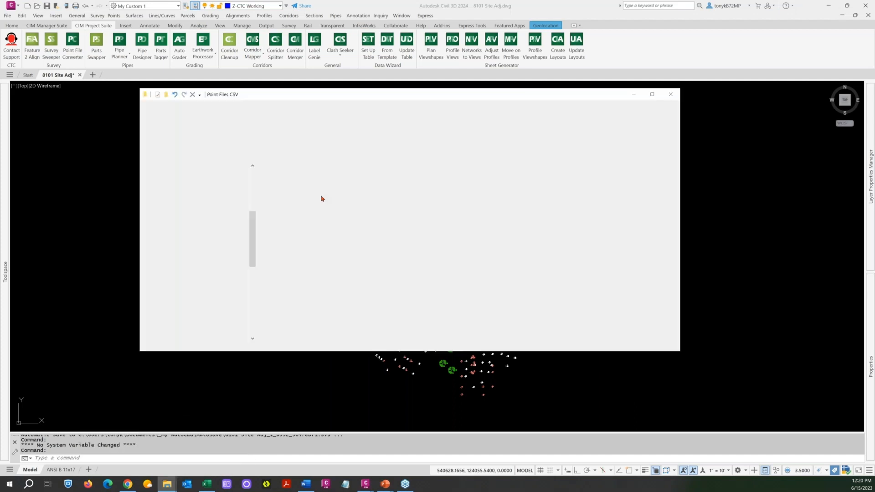
click(294, 181)
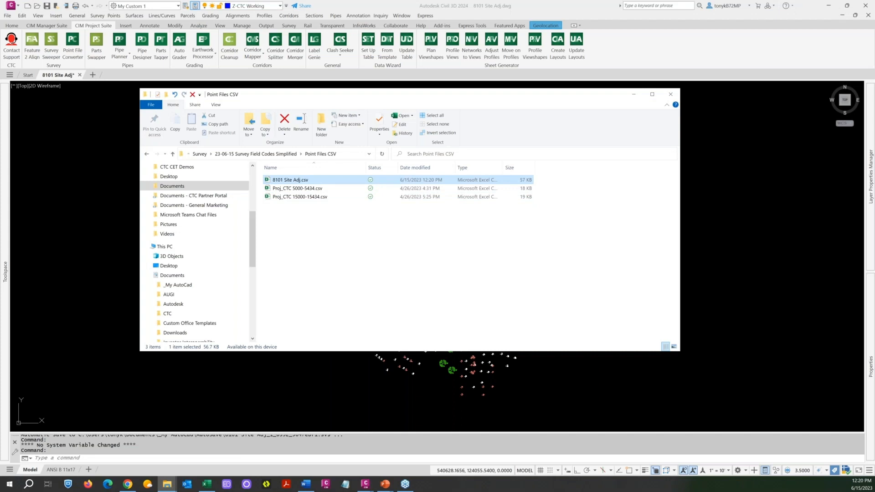
double_click(294, 181)
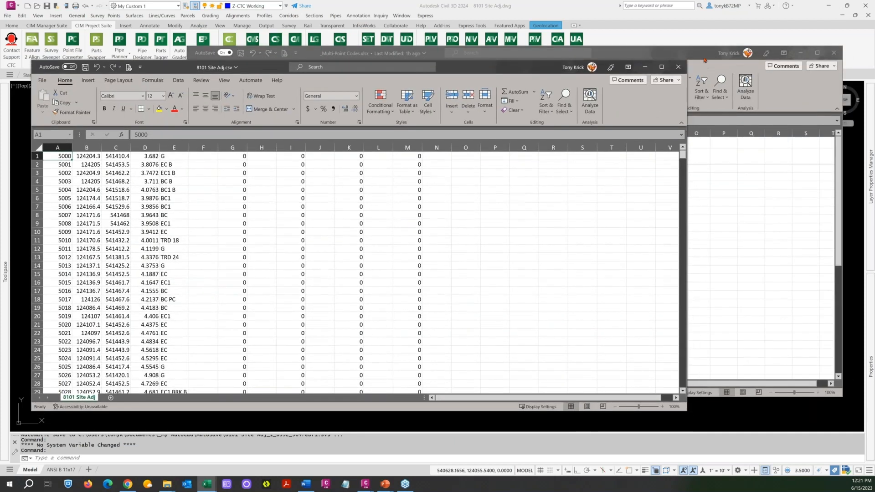
Close the Multi-Point Codes workbook and centre the 8101 Site Adj.csv window over the drawing
click(697, 58)
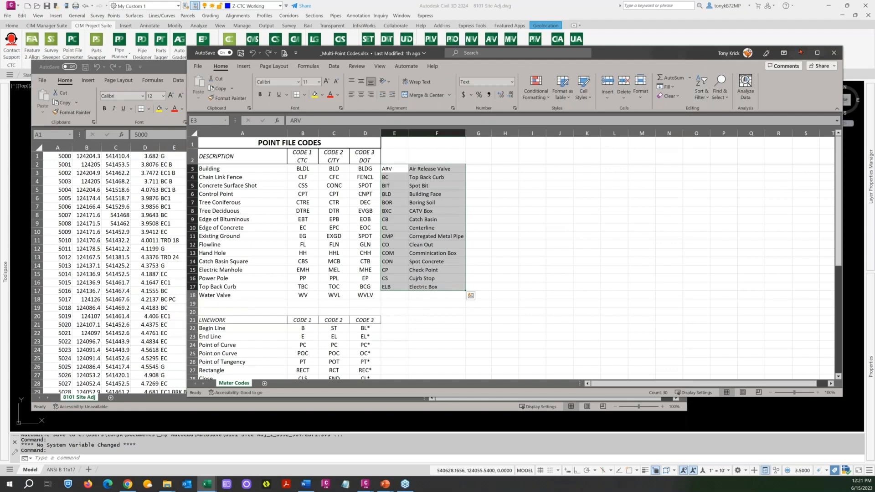
click(834, 55)
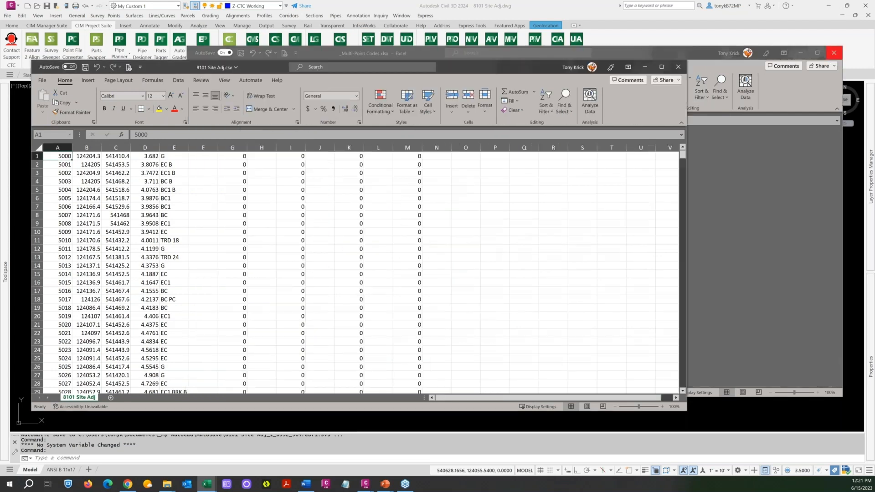
drag(486, 63, 521, 40)
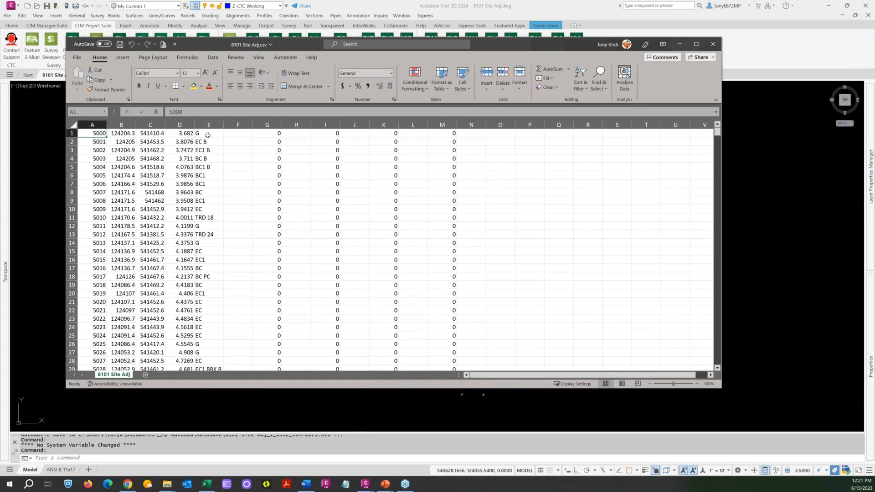
Sort the point rows A to Z by the codes in column E, keeping each row together, and look through the sorted codes
click(209, 124)
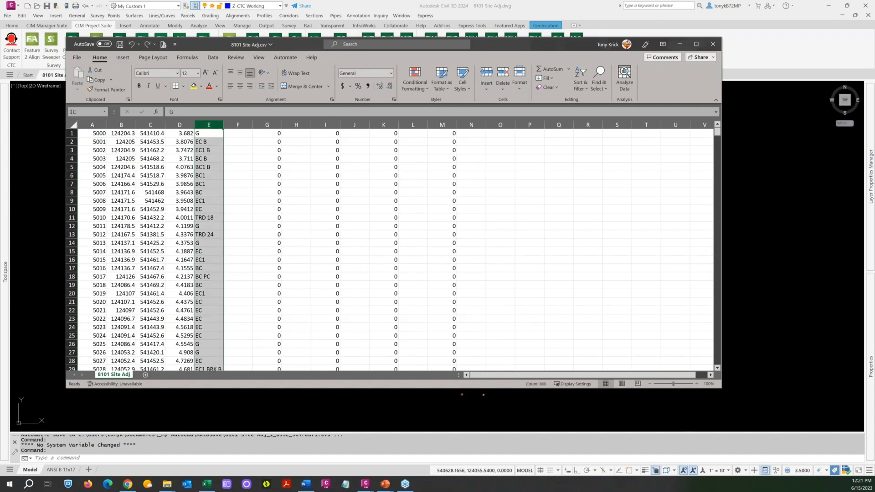
click(581, 84)
click(598, 101)
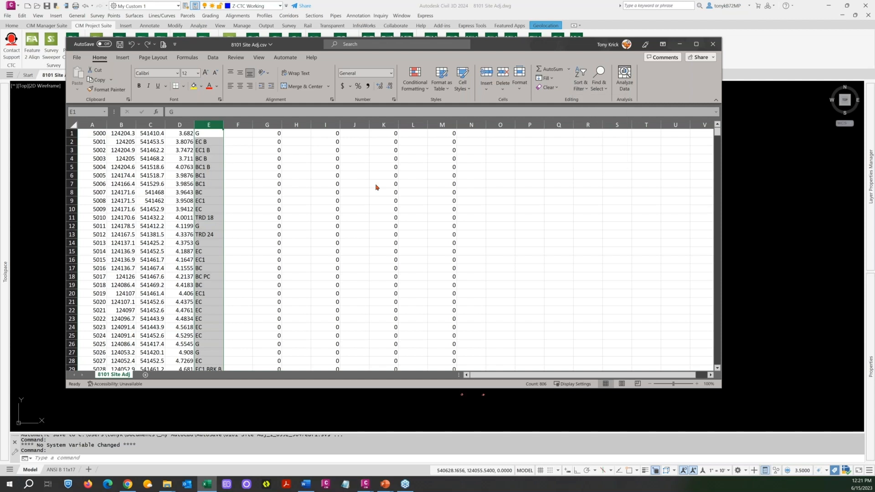
click(108, 160)
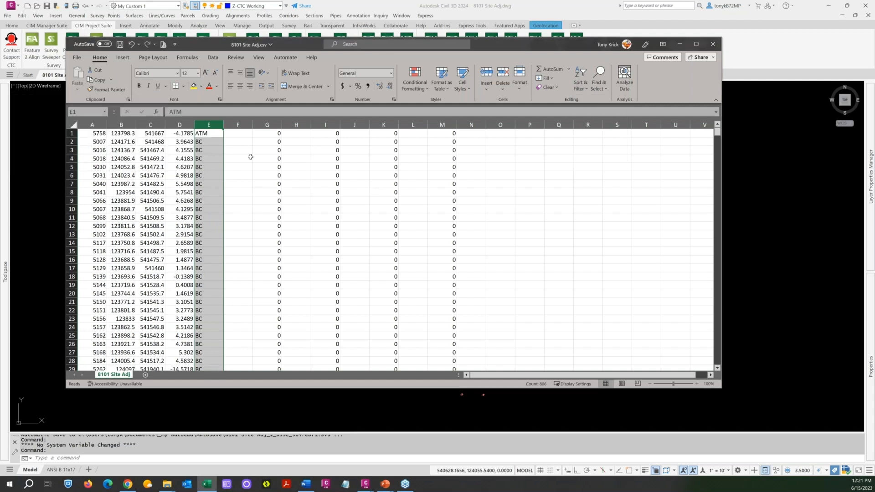
scroll(233, 156, down, 20)
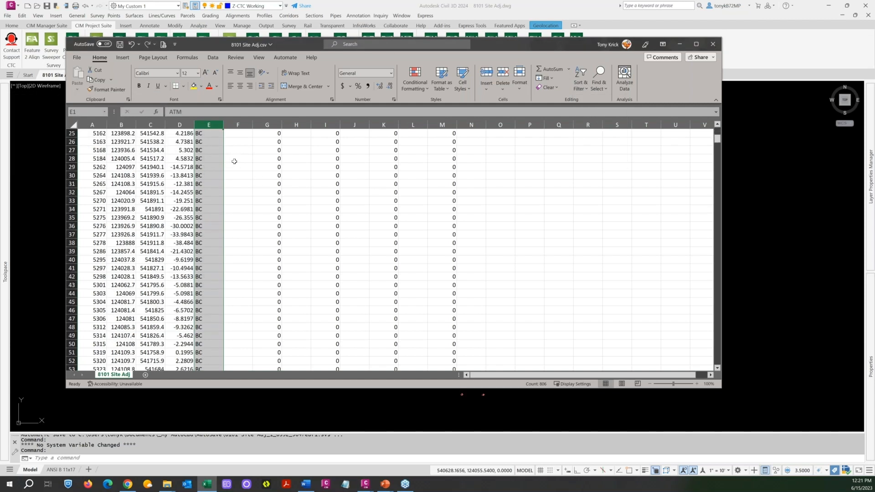
scroll(241, 182, down, 20)
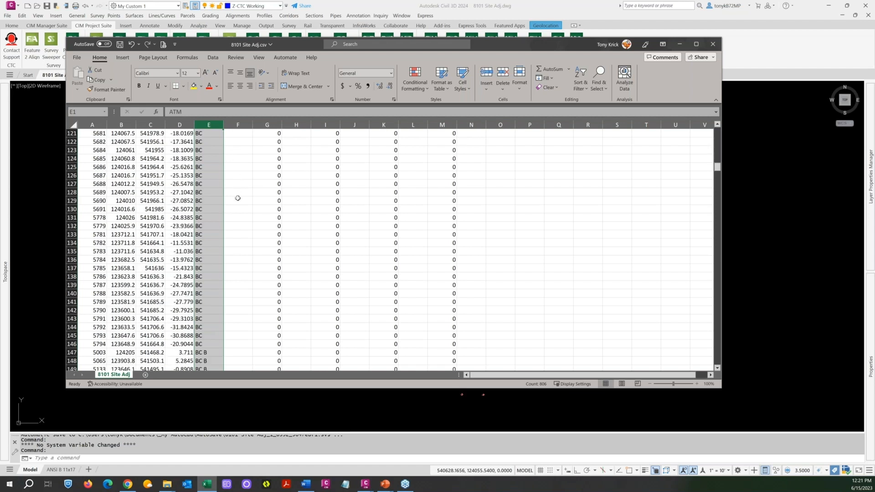
Look through the rest of the sorted point codes in column E, down to the last data row
scroll(239, 199, down, 20)
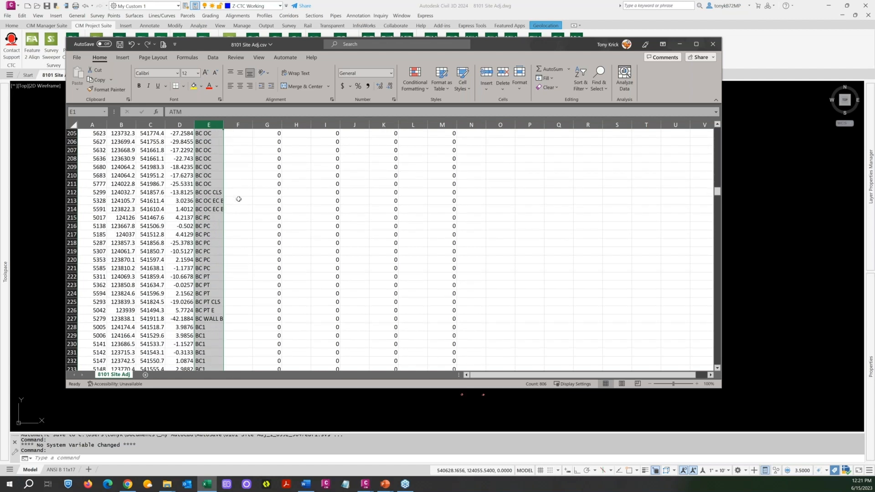
scroll(238, 199, down, 20)
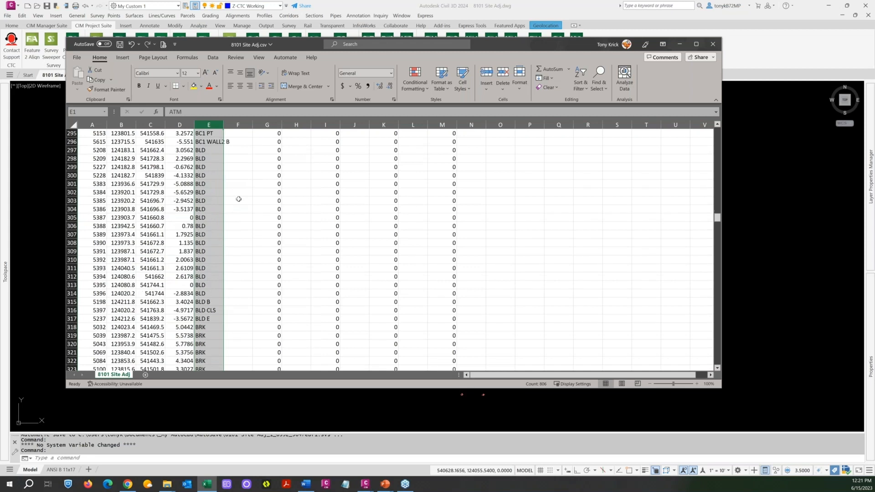
scroll(238, 199, down, 14)
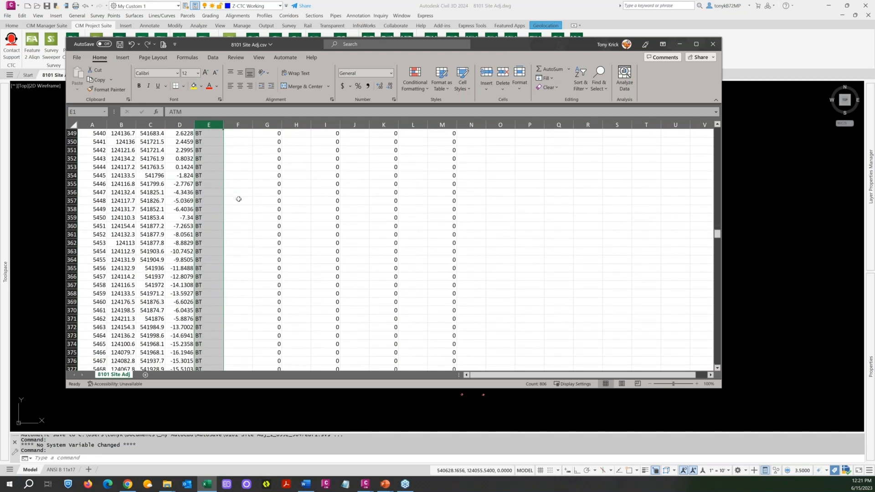
scroll(238, 200, down, 20)
scroll(239, 203, down, 20)
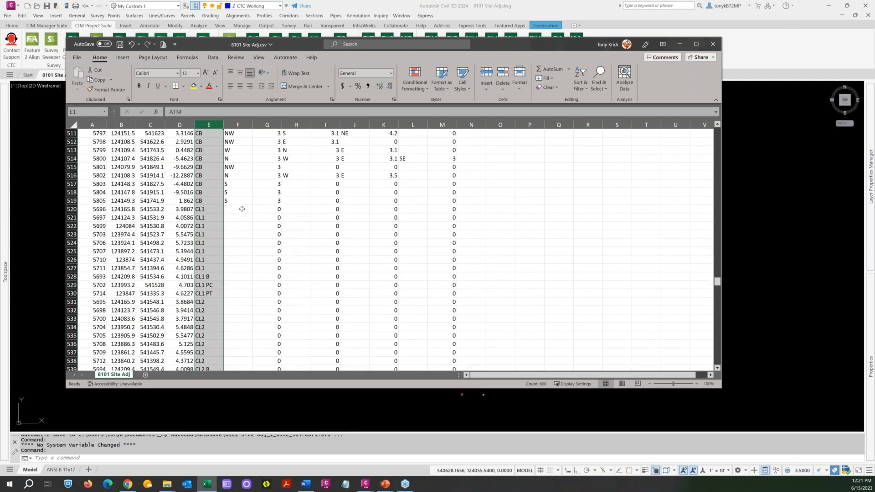
scroll(238, 217, down, 3)
scroll(238, 220, down, 15)
scroll(238, 220, down, 20)
scroll(238, 222, down, 18)
scroll(244, 250, down, 20)
scroll(245, 250, down, 4)
scroll(249, 336, down, 4)
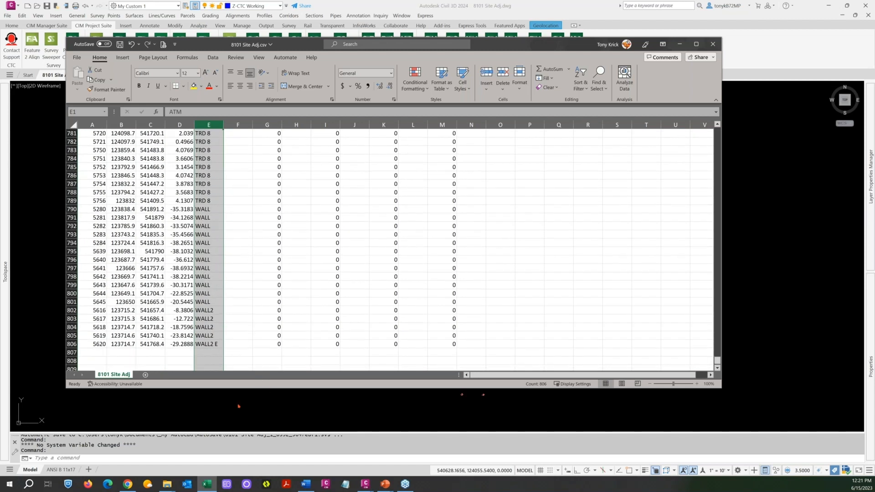
Switch to the Translators folder in File Explorer and open _PF Convert Firm A to CTC.xlsx in Excel
click(240, 407)
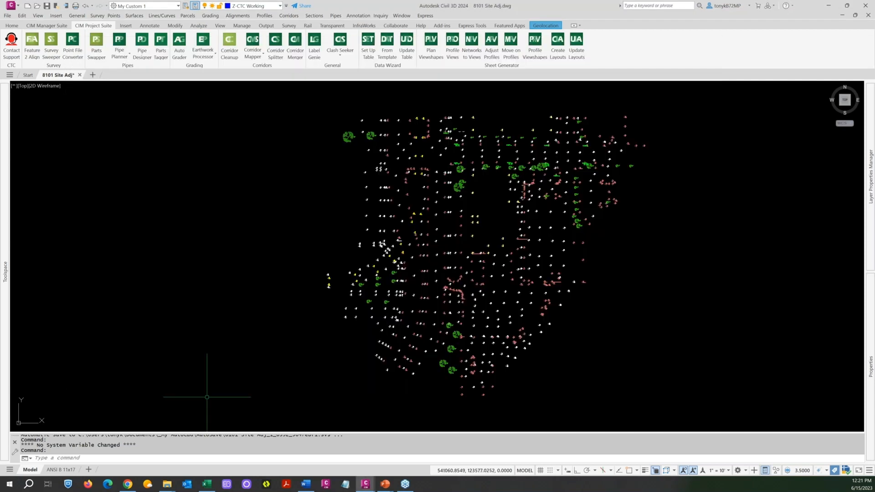
key(Escape)
mouse_move(206, 484)
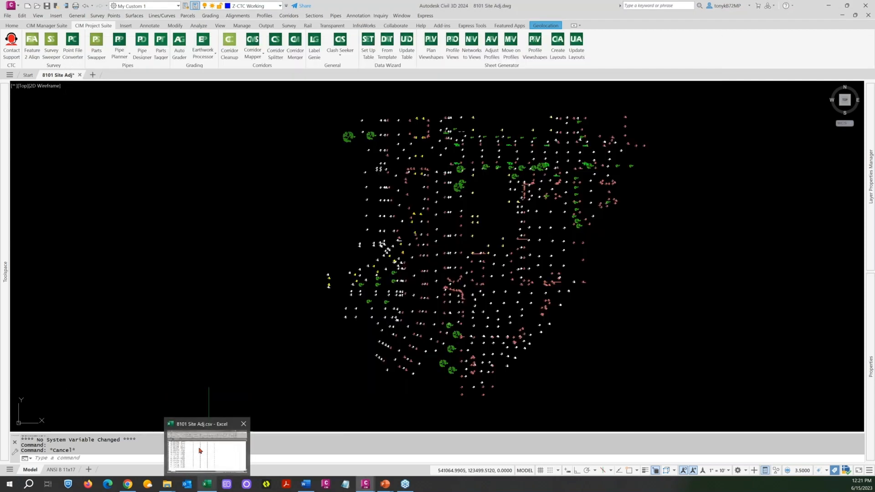
mouse_move(167, 483)
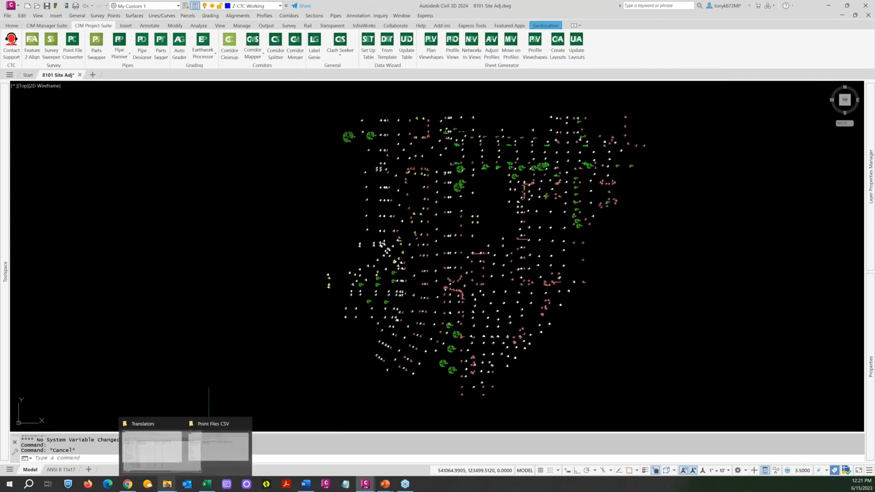
click(130, 430)
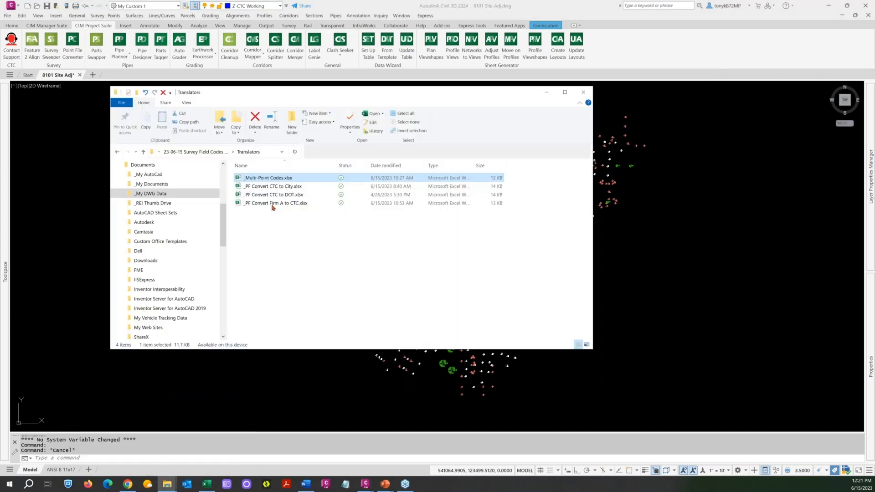
click(270, 203)
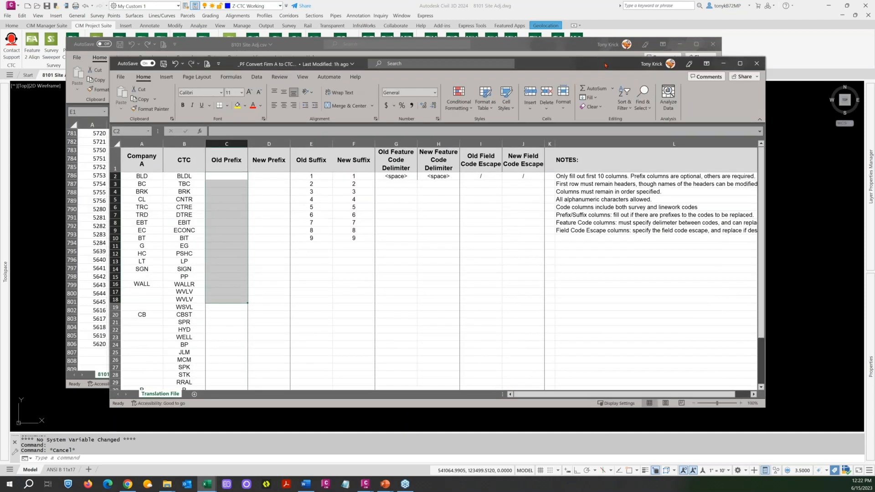
Move the _PF Convert Firm A to CTC window aside so the 8101 Site Adj.csv point columns behind it show
drag(614, 60, 623, 54)
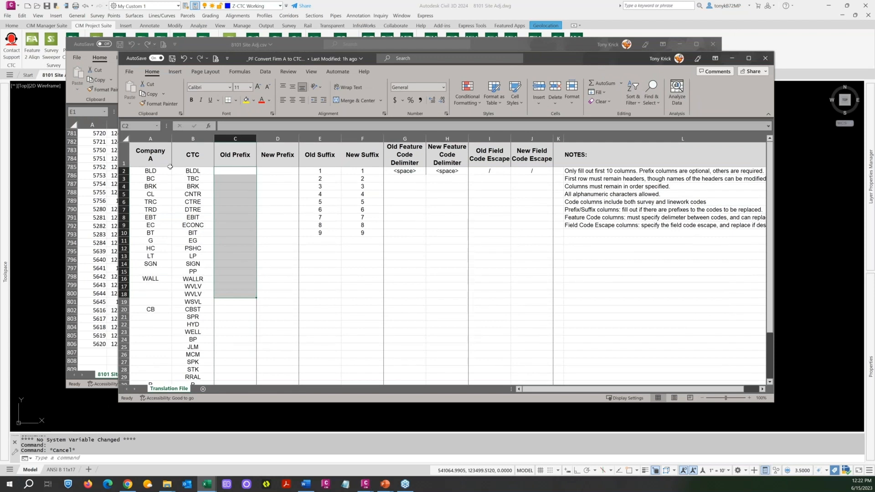
drag(560, 59, 588, 55)
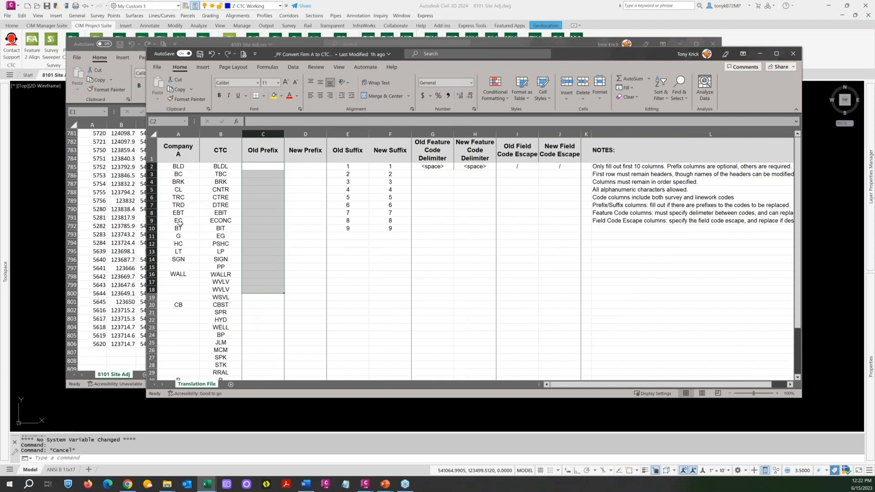
drag(635, 55, 677, 48)
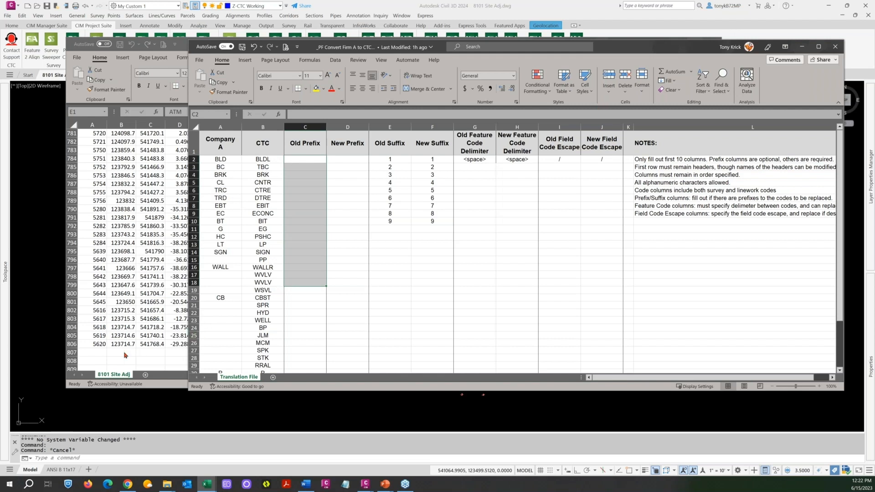
Copy column E of the 8101 Site Adj sheet and paste it into column A of a new sheet
click(125, 355)
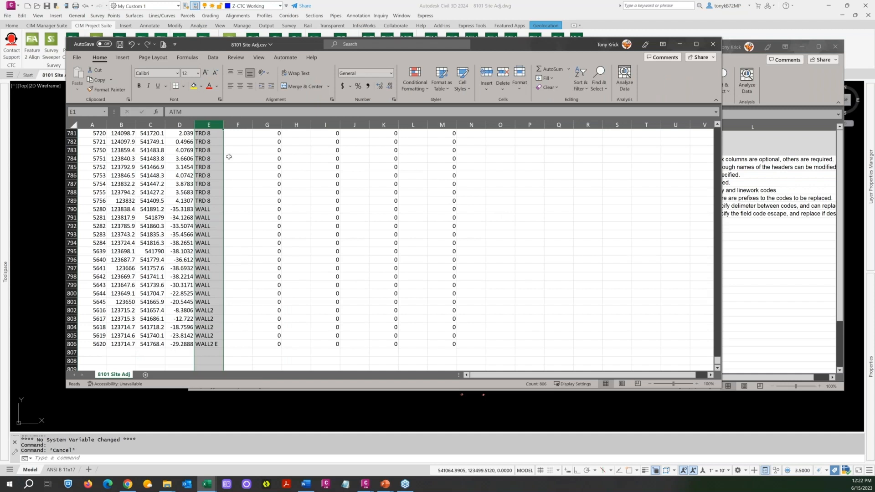
right_click(213, 127)
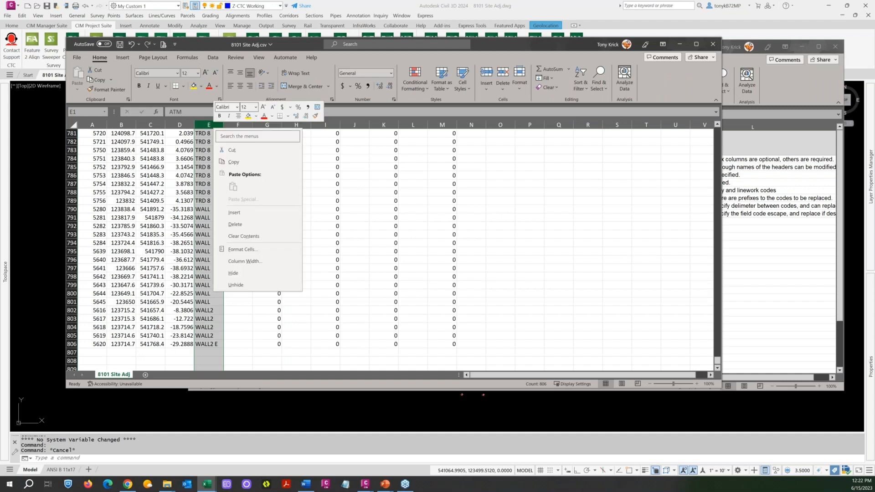
click(234, 163)
scroll(181, 294, up, 20)
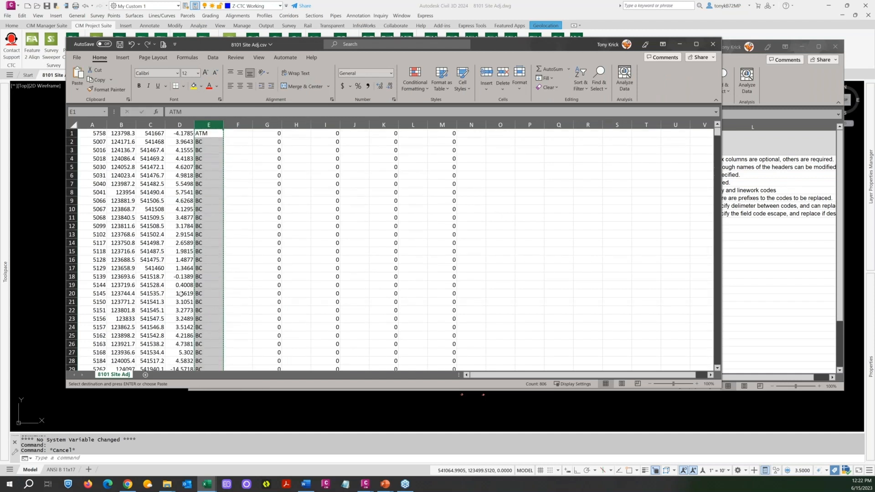
click(145, 375)
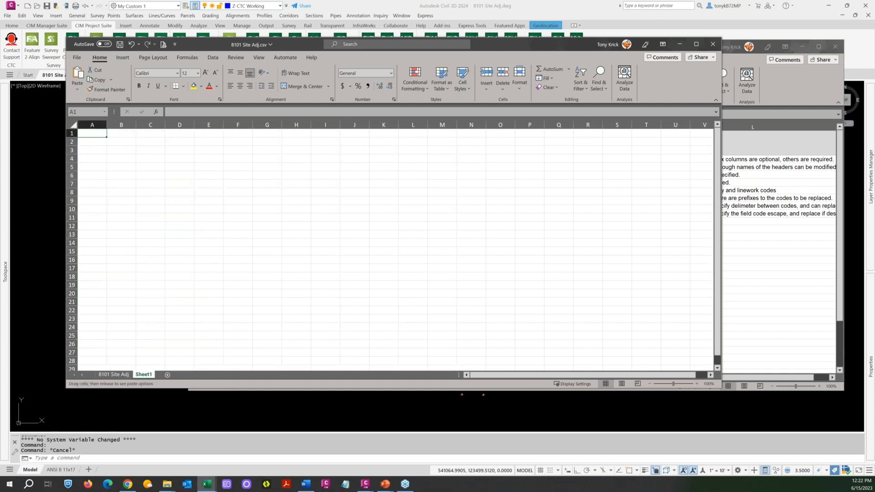
right_click(96, 134)
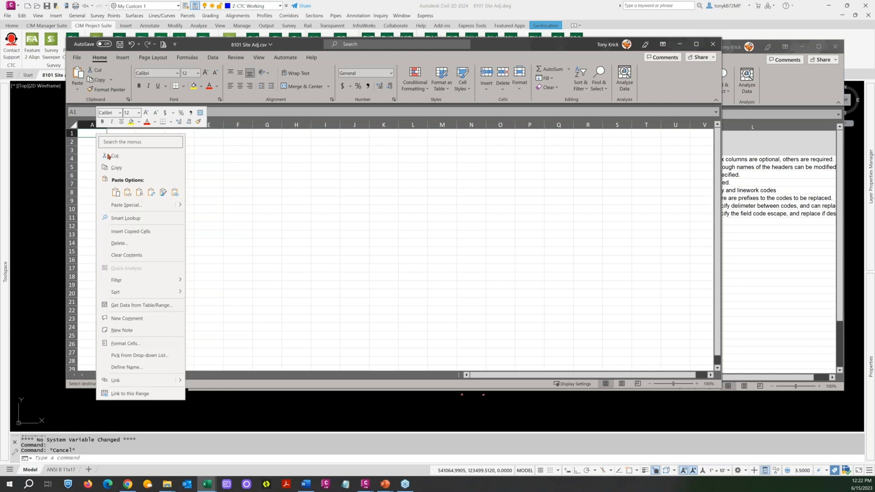
click(116, 192)
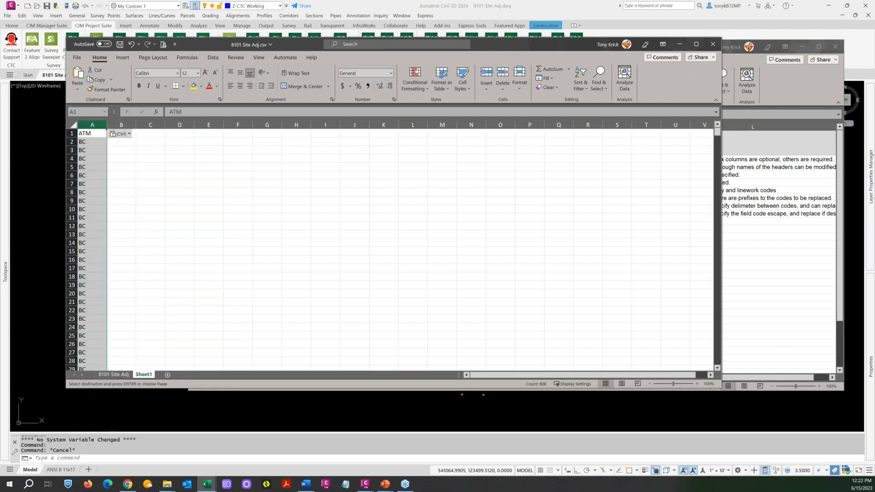
List the codes ATM and BC in cells C1 and C2, beside the pasted code column
click(141, 135)
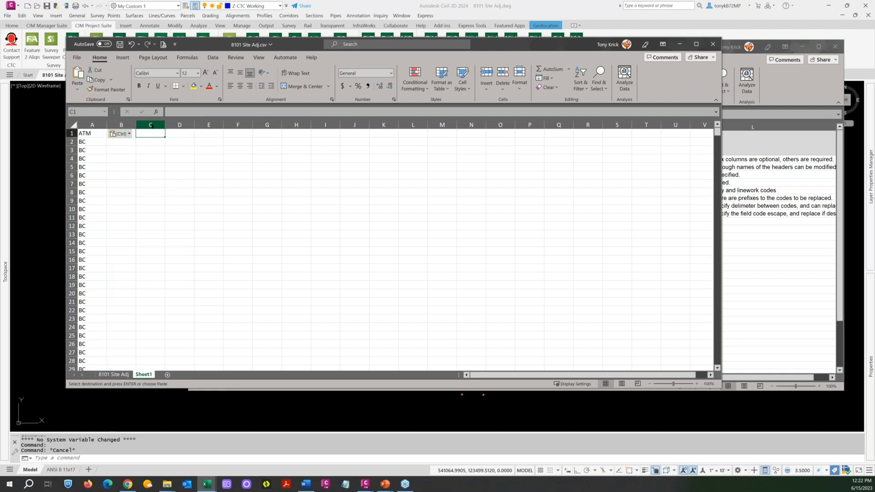
key(Caps_Lock)
text(ATM)
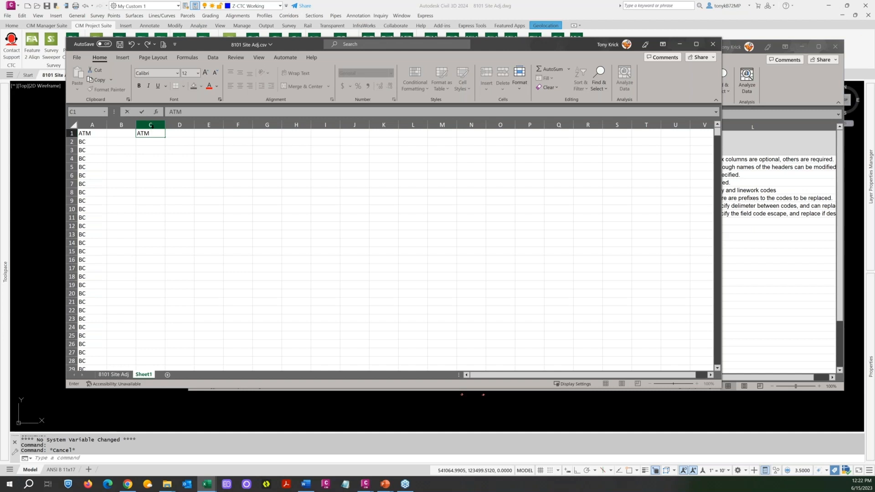
key(Return)
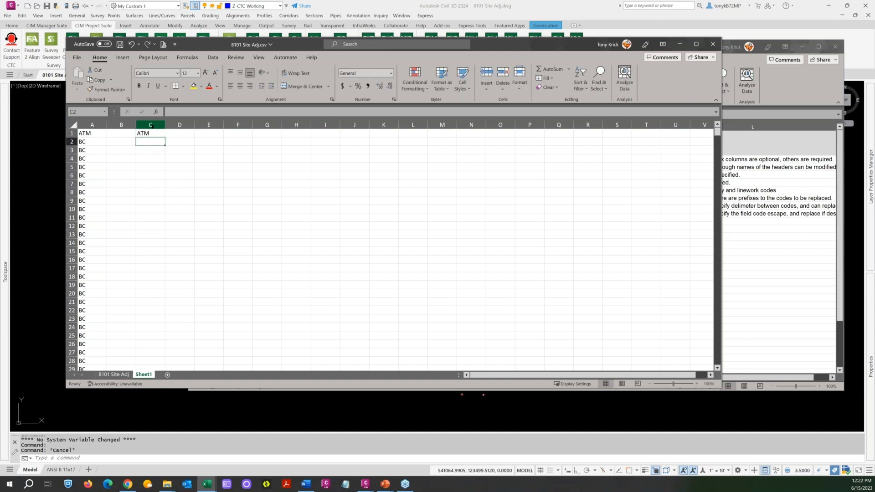
text(BC)
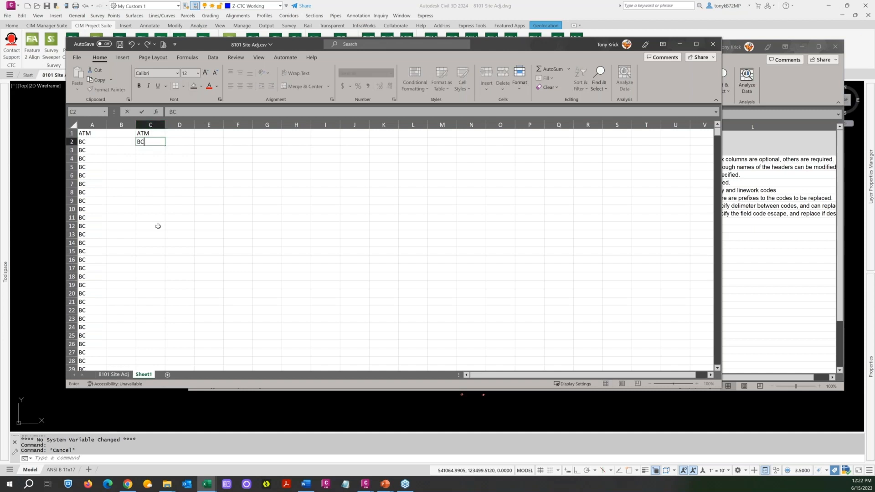
Find the BLD codes further down column A and note BLD beside them in cell B305
scroll(157, 228, down, 20)
scroll(158, 234, down, 20)
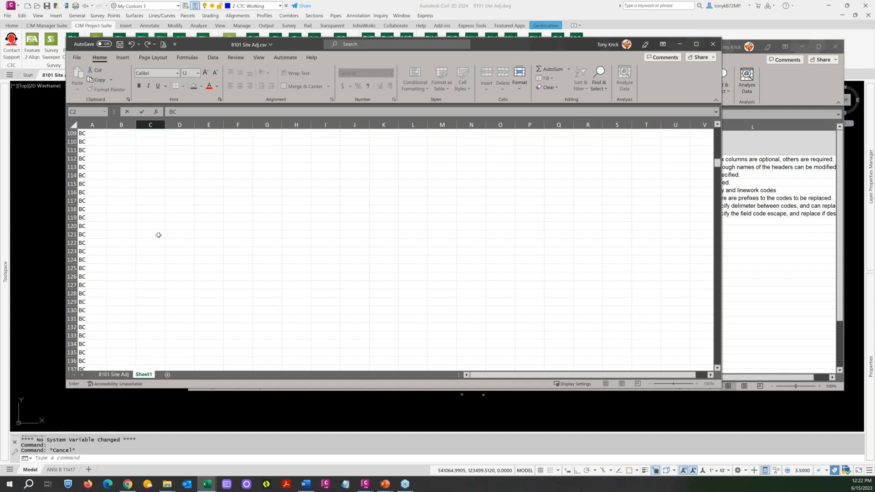
scroll(161, 240, down, 20)
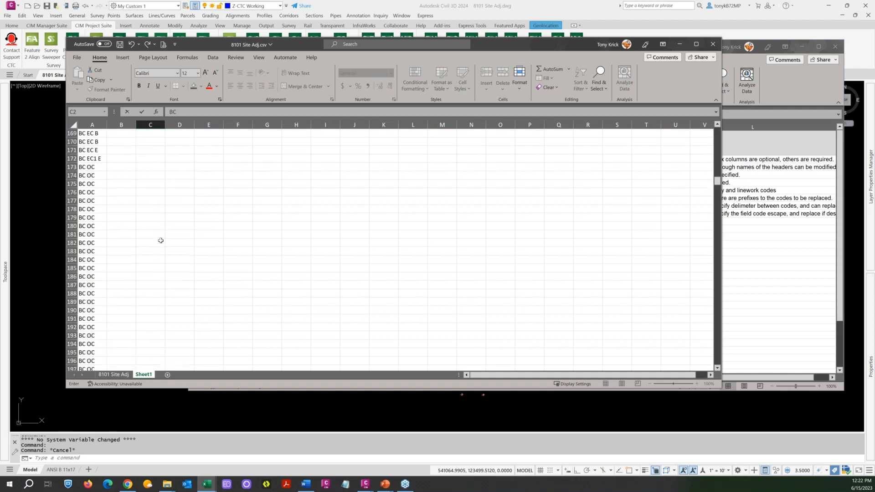
scroll(160, 240, down, 16)
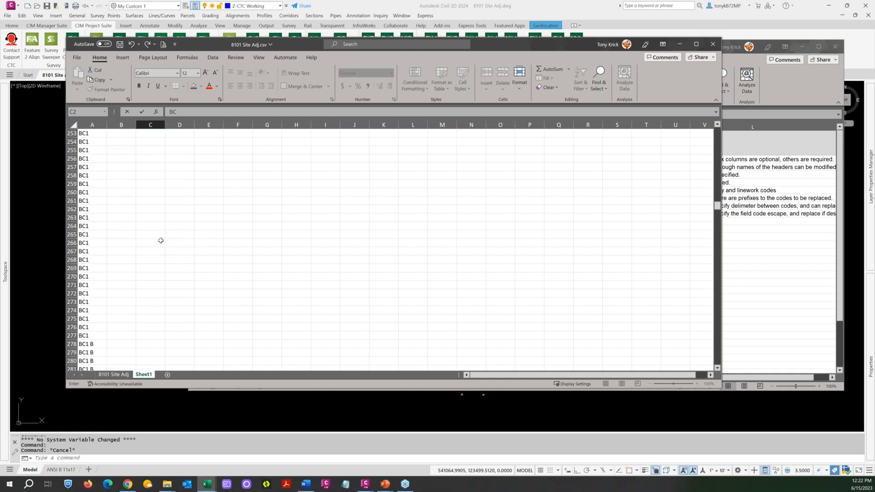
scroll(127, 219, down, 2)
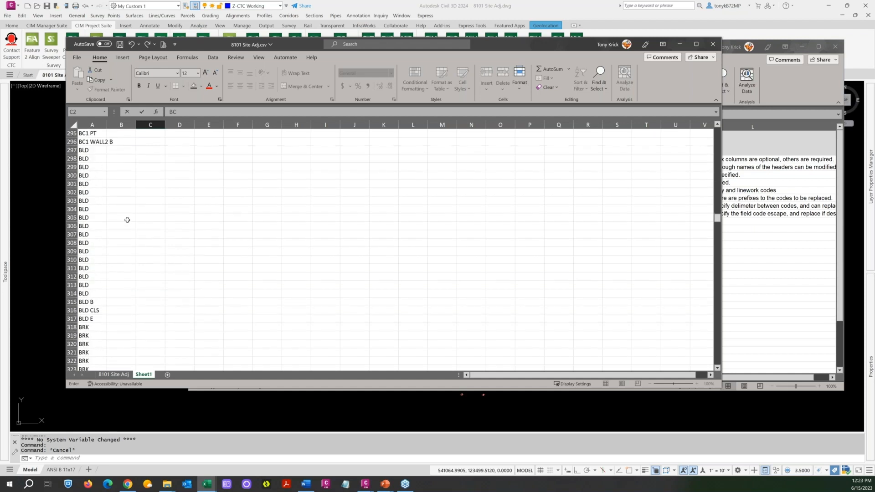
click(127, 219)
text(BLD)
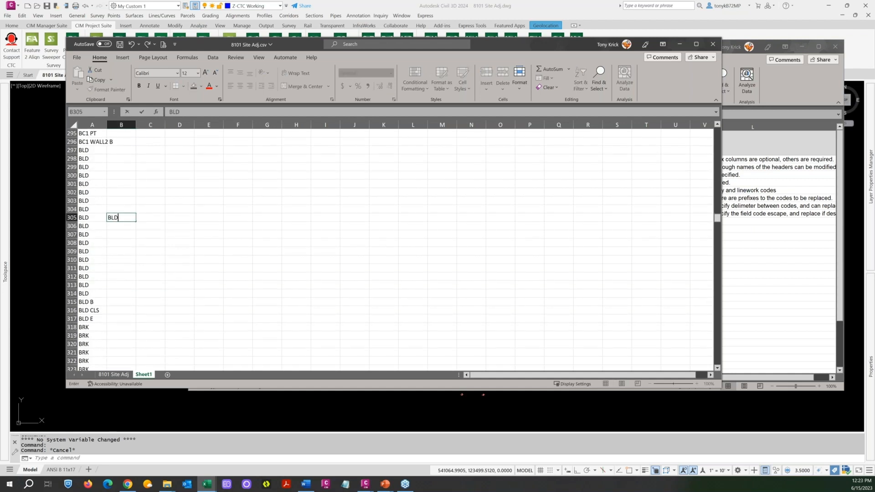
Note the code BRK in cell B325, beside the BRK rows
scroll(117, 235, down, 6)
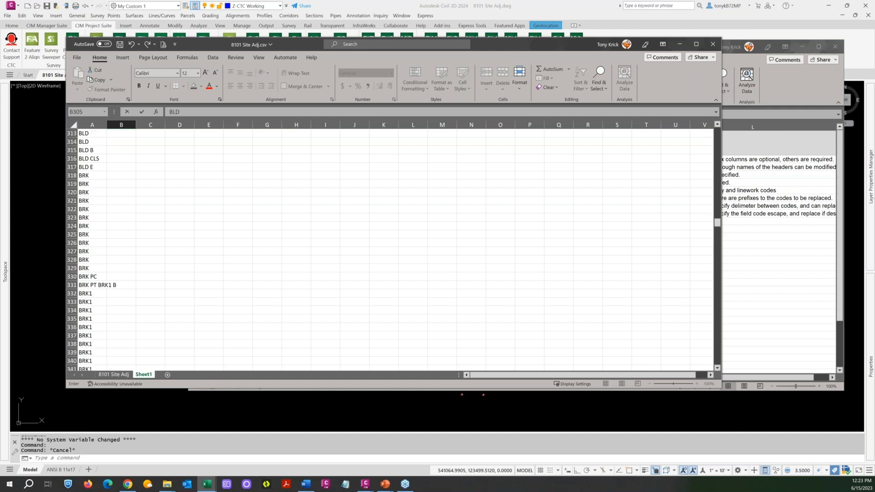
click(117, 234)
text(BRK)
key(Return)
scroll(113, 248, down, 8)
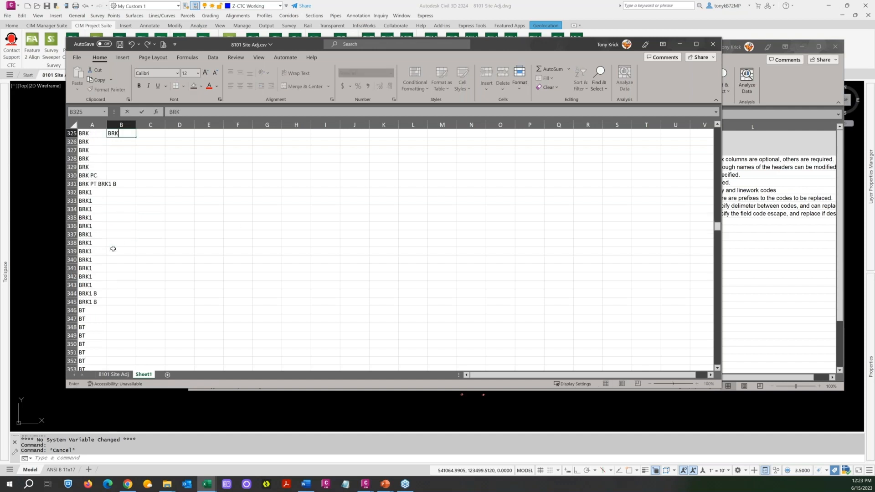
Look back over the noted codes from the BT rows upward and autofit column A to its longest code
click(104, 258)
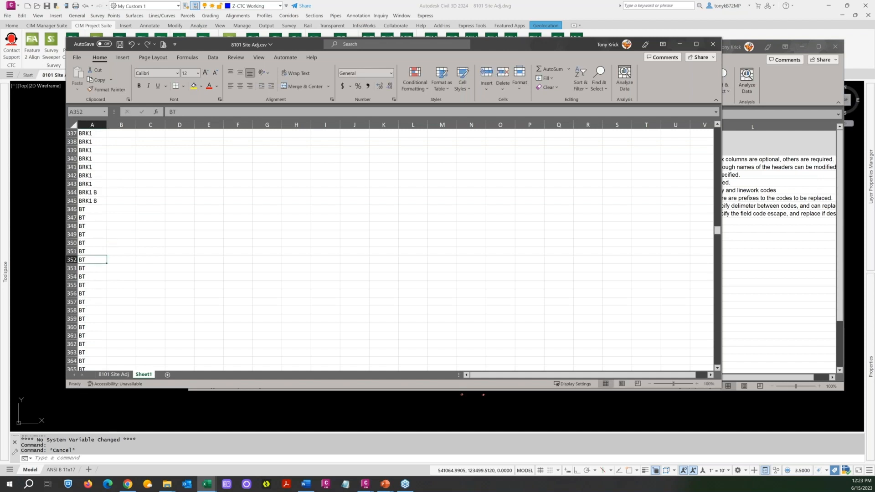
click(127, 260)
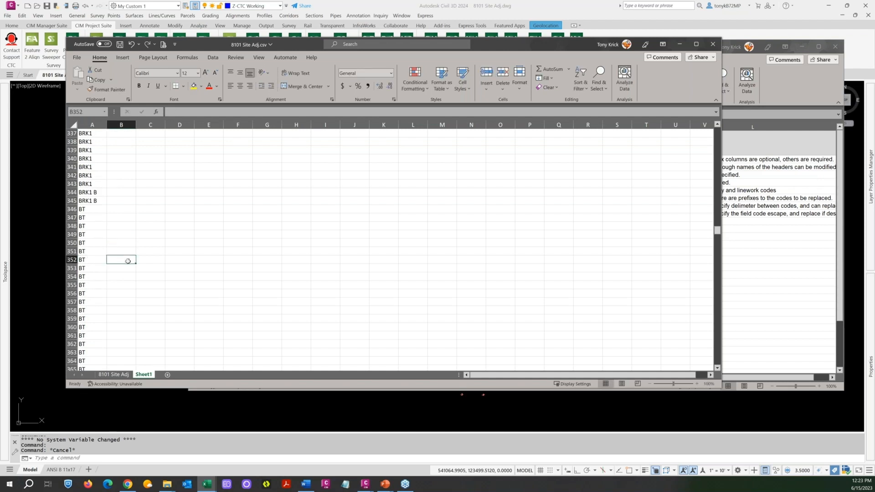
scroll(130, 253, up, 12)
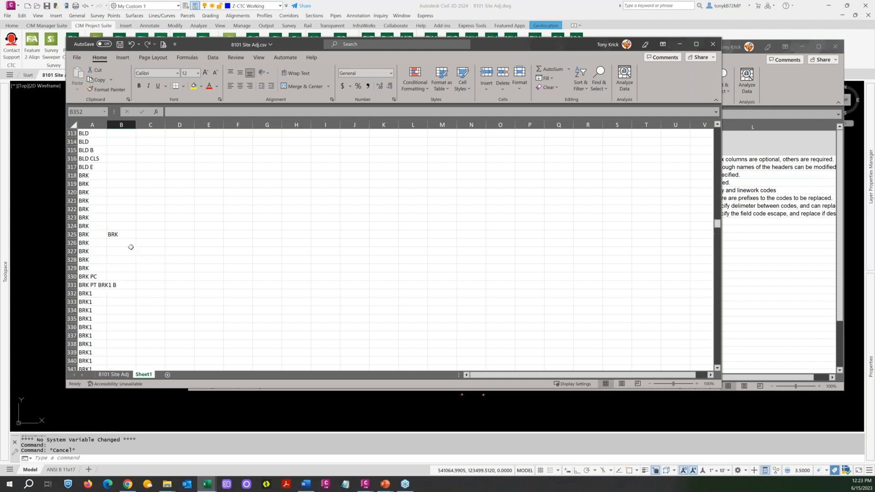
scroll(132, 244, up, 6)
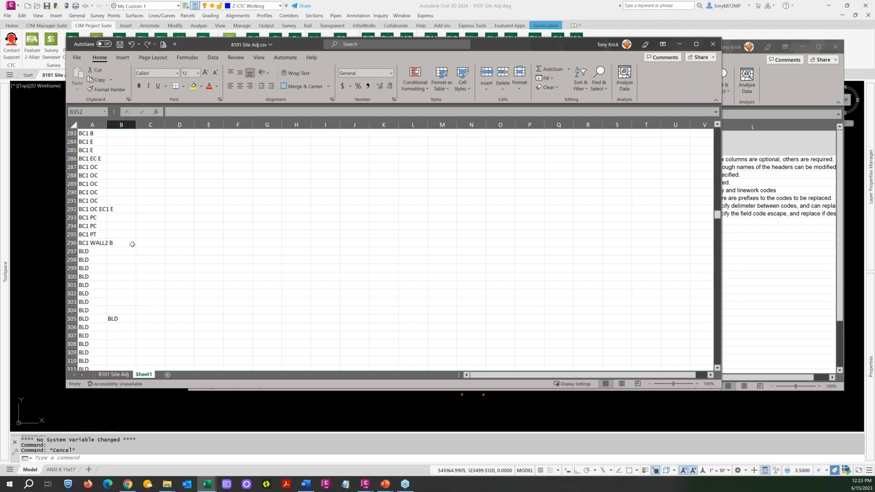
double_click(107, 124)
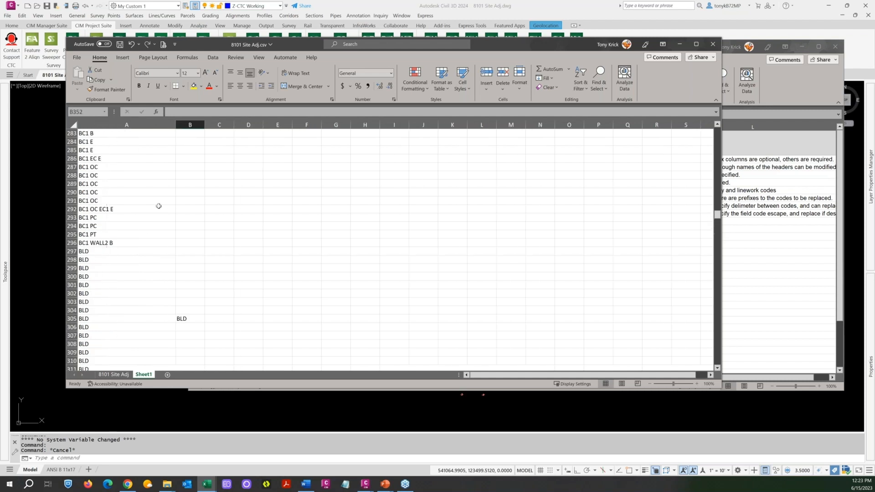
Note the code BT in cell B352, beside the BT rows
scroll(159, 209, down, 12)
scroll(164, 234, down, 8)
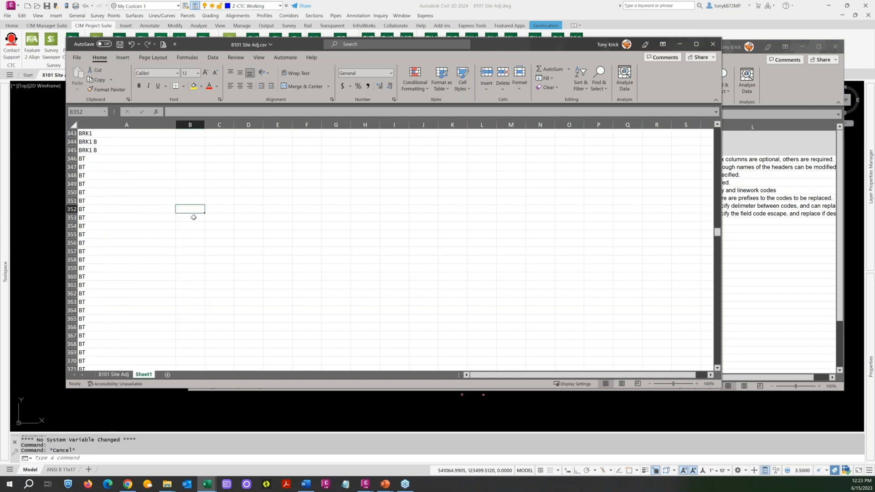
text(BT)
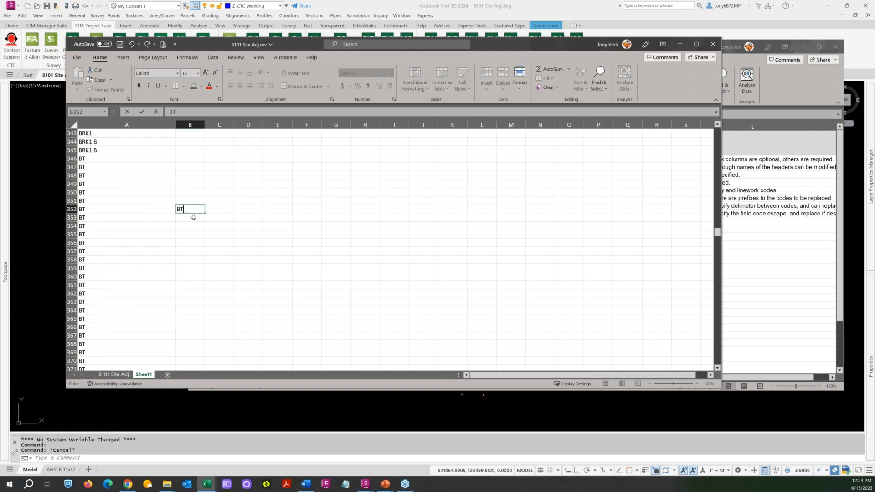
Try to cut the ATM and BC codes from cells C1 and C2
scroll(155, 180, up, 14)
scroll(155, 169, up, 20)
scroll(150, 163, up, 20)
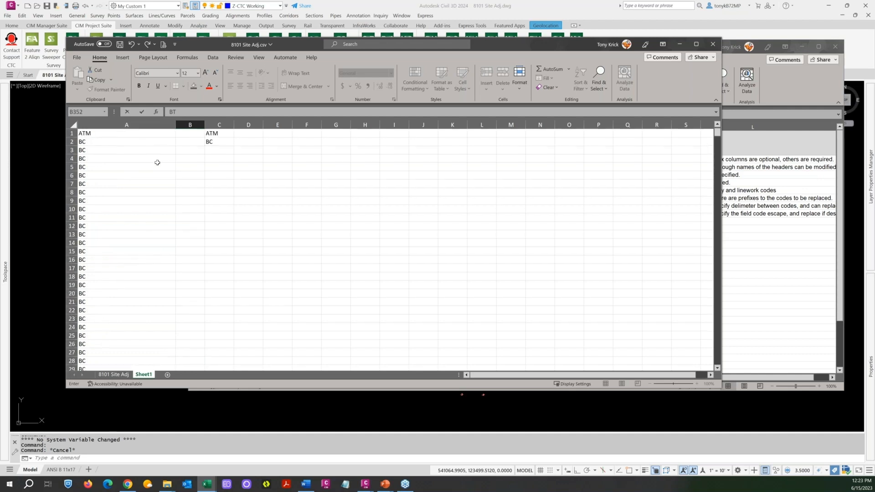
click(226, 133)
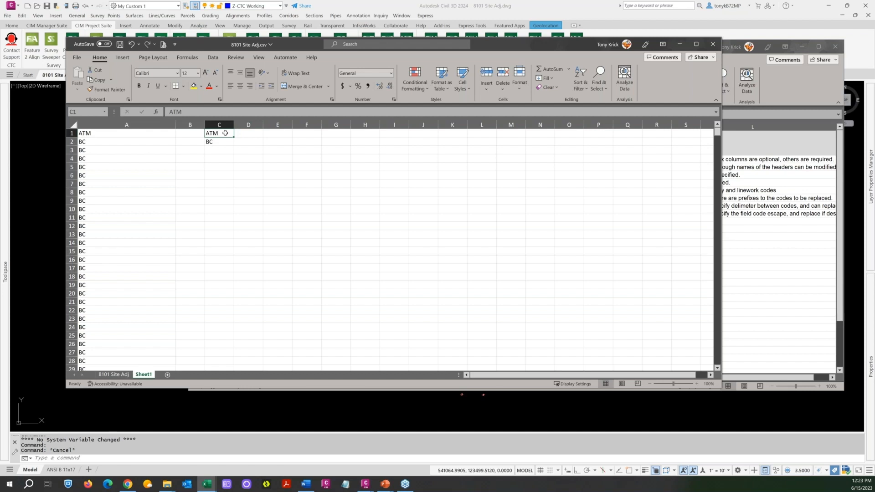
drag(221, 144, 221, 135)
right_click(222, 141)
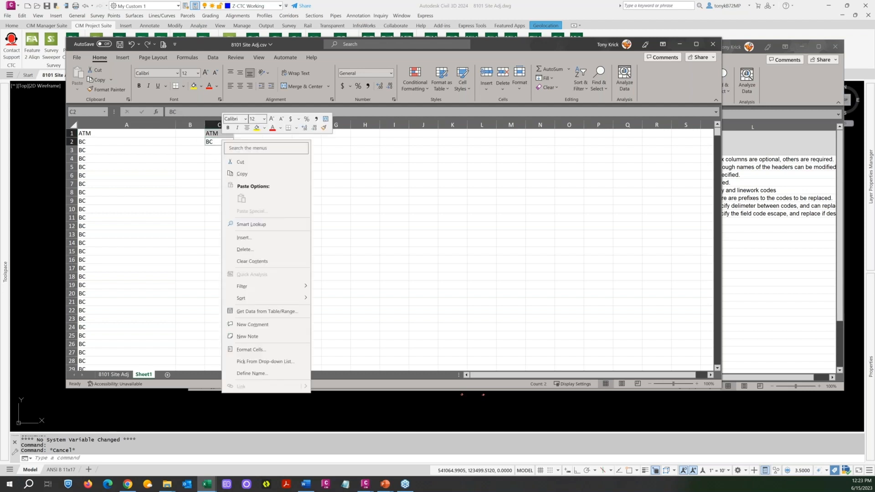
click(240, 162)
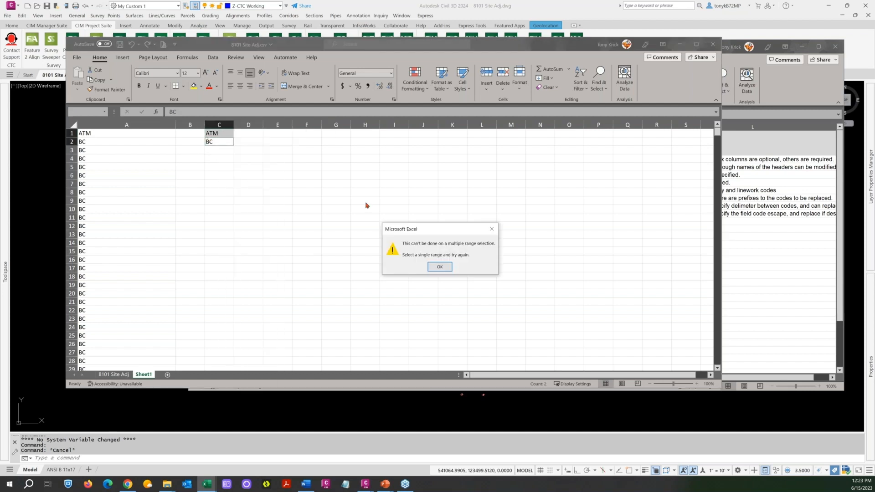
click(492, 229)
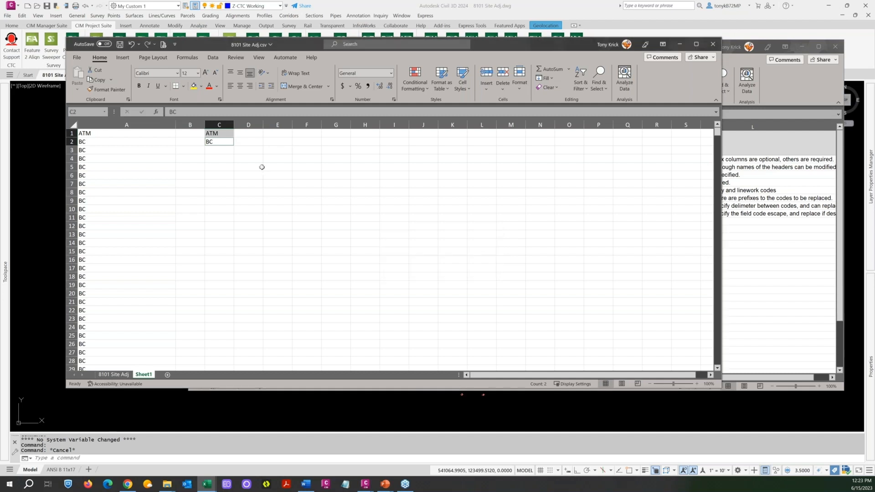
drag(277, 175, 248, 167)
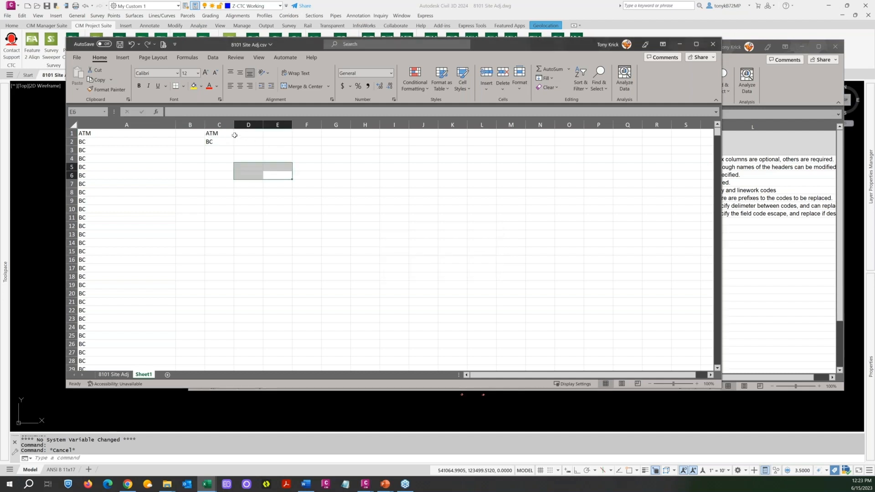
Enter ATM in B1 and BC in B2, and clear the duplicate codes from C1 and C2
click(187, 132)
text(ATM)
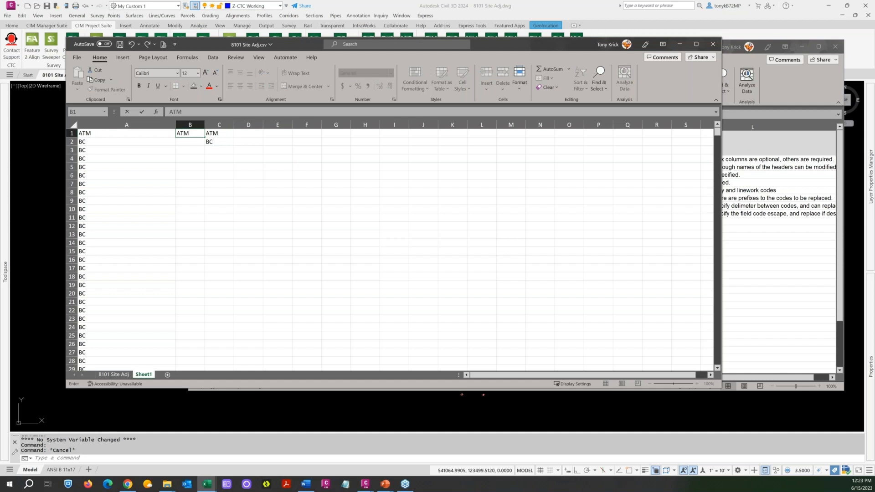
key(Return)
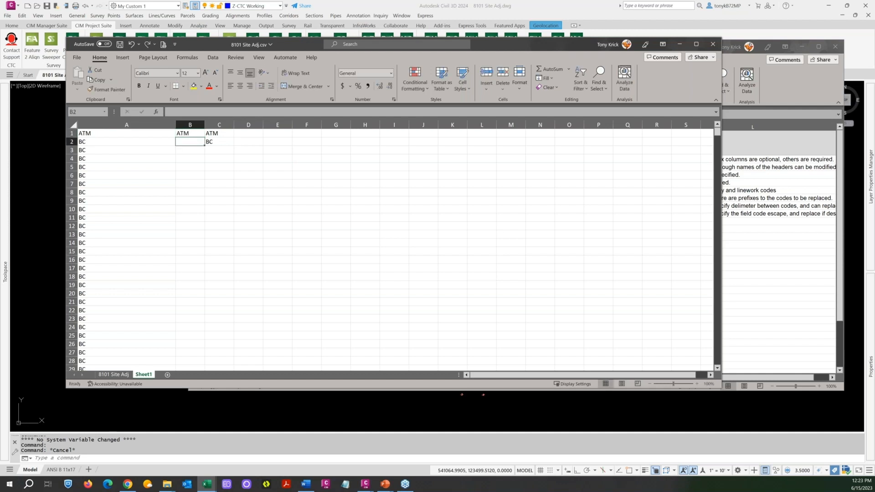
text(BC)
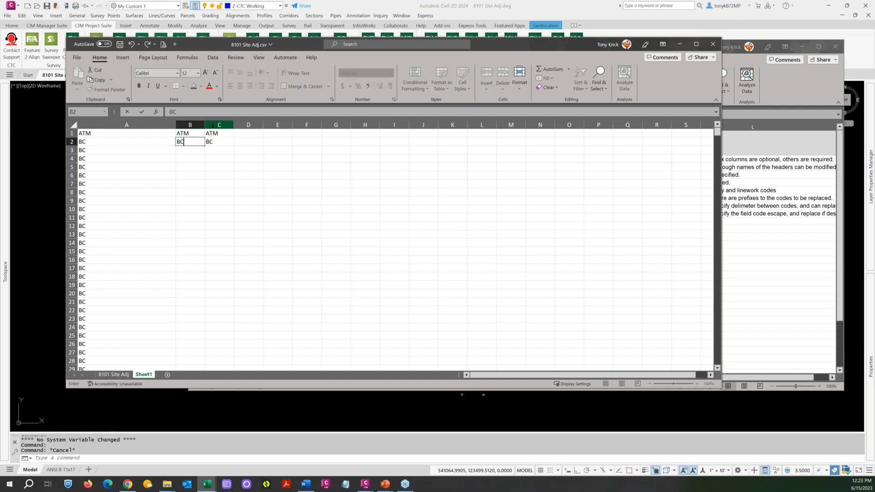
click(216, 134)
key(Delete)
click(213, 142)
key(Delete)
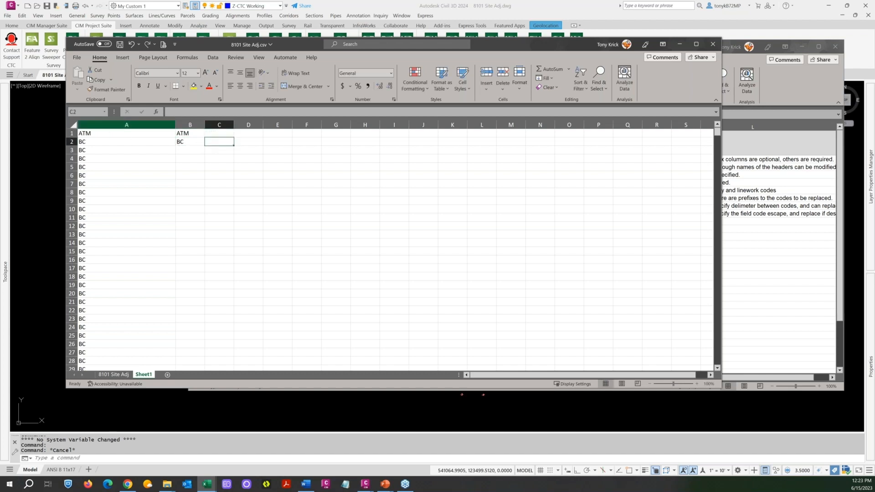
Delete the full code column A and sort the remaining noted codes from A to Z
click(102, 123)
right_click(101, 124)
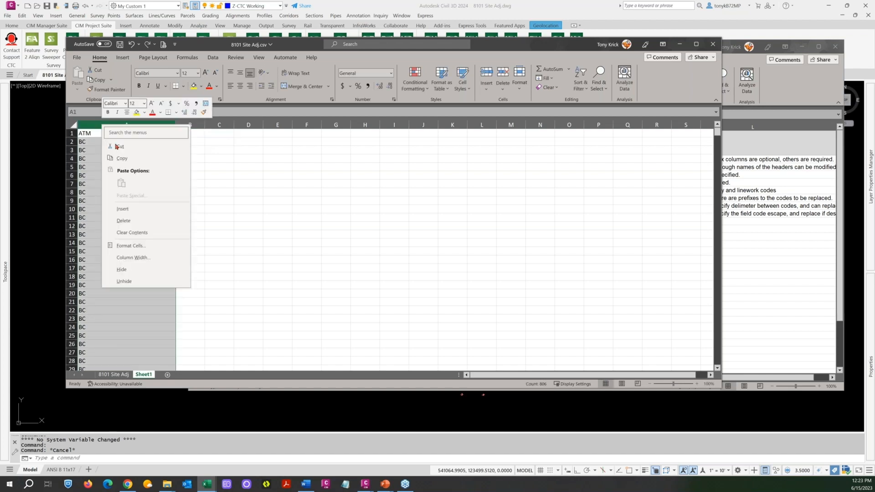
click(130, 220)
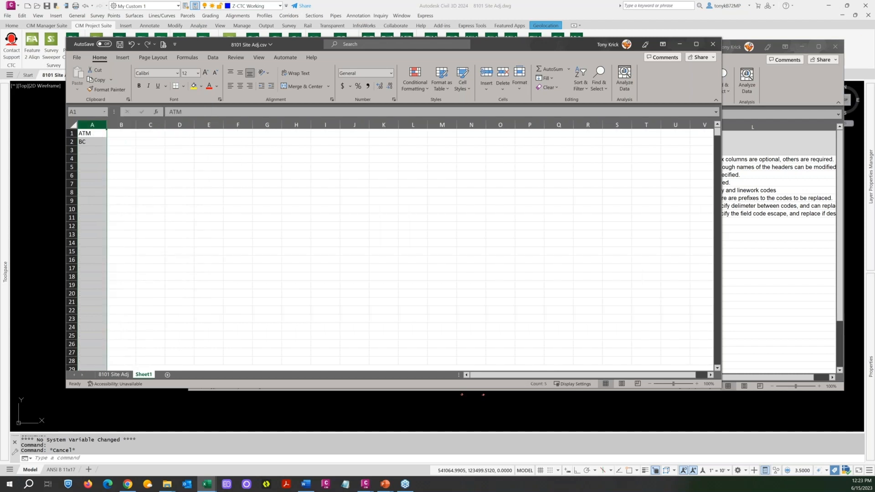
click(586, 87)
click(585, 100)
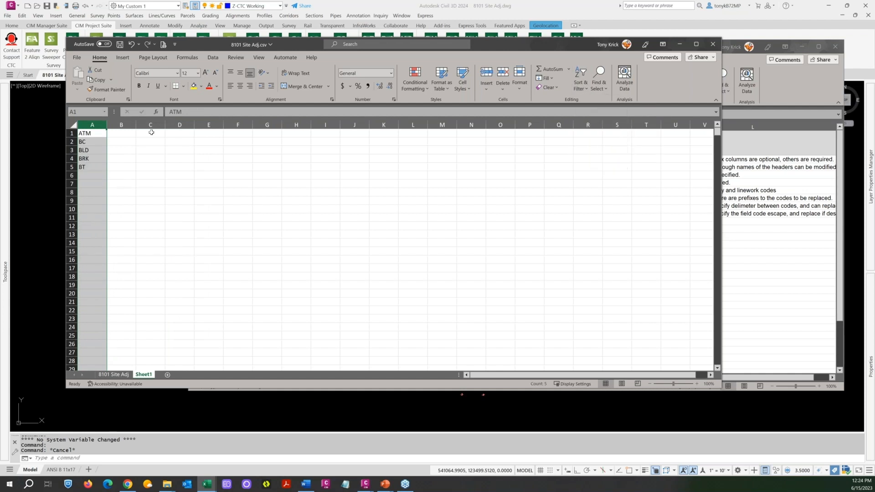
Copy the sorted codes ATM to BT into the Old Prefix column of the Firm A to CTC workbook from C2, and undo the paste
drag(99, 133, 96, 167)
right_click(95, 162)
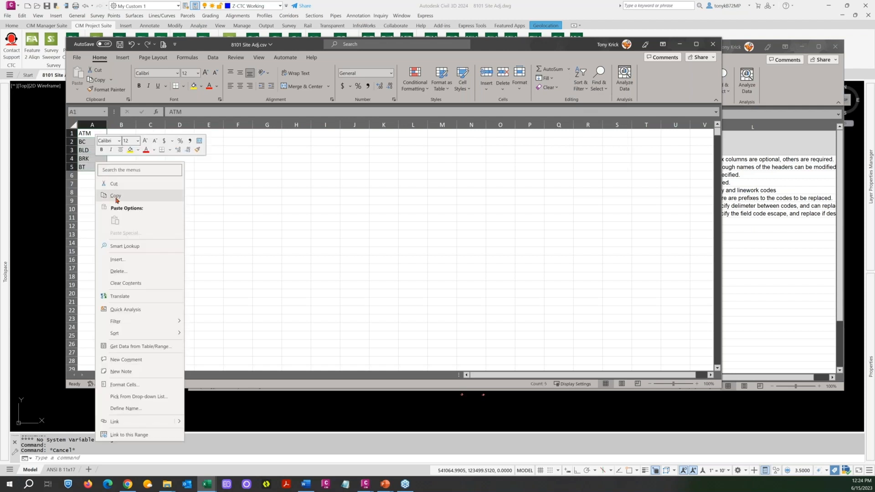
click(115, 196)
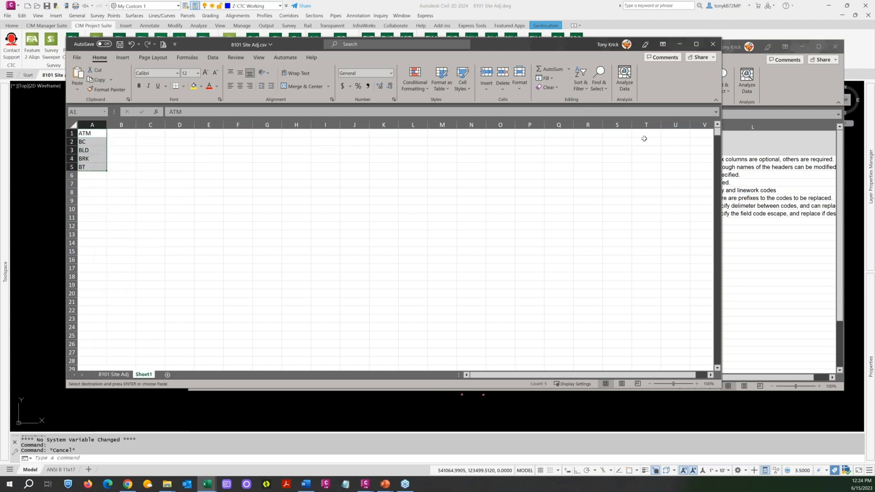
click(792, 101)
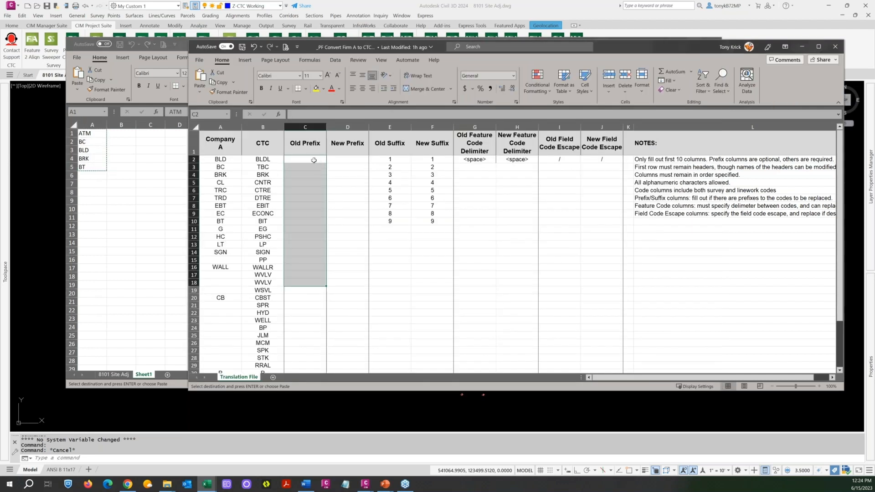
click(314, 161)
right_click(314, 160)
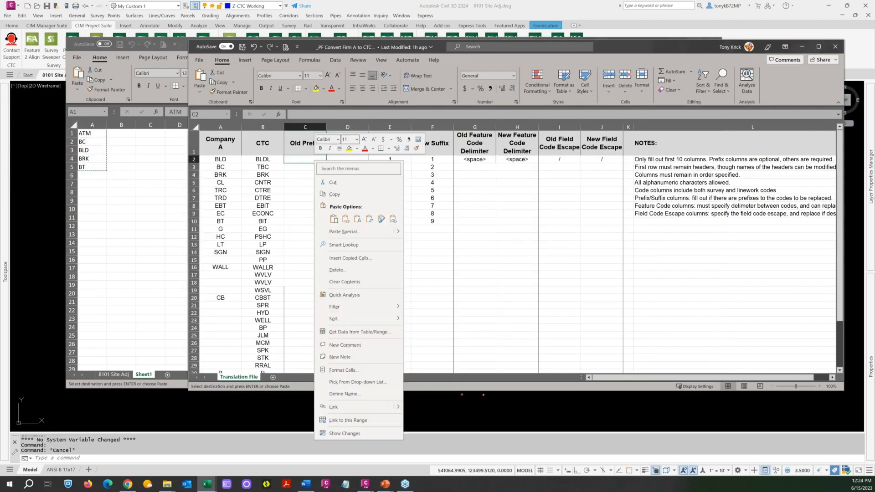
click(333, 218)
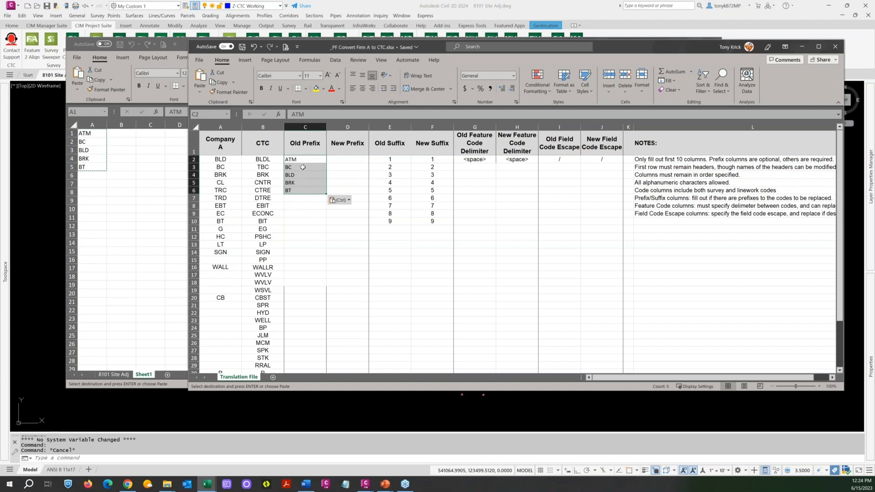
key(ctrl+z)
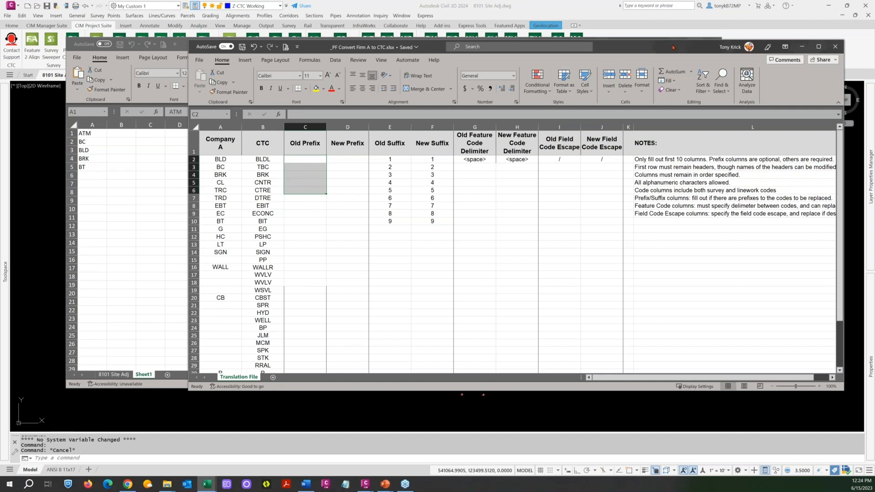
Close the Firm A to CTC workbook and 8101 Site Adj.csv, discarding the changes to the CSV
drag(676, 53, 685, 90)
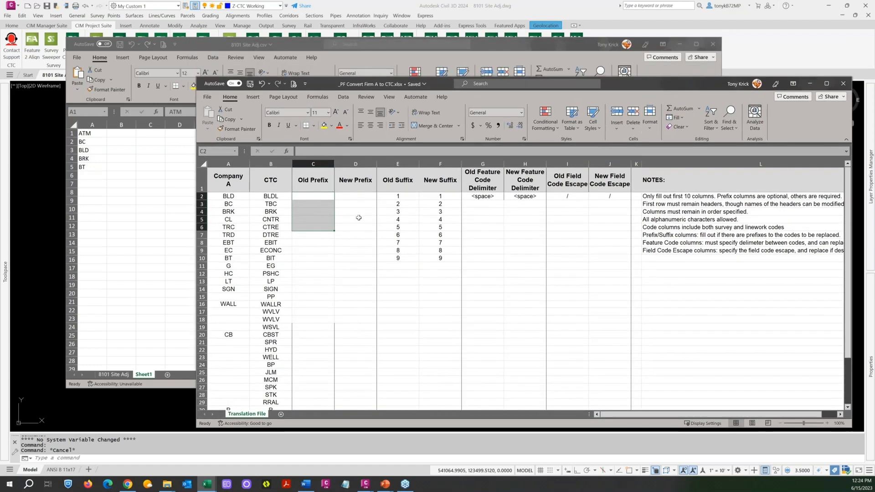
click(843, 84)
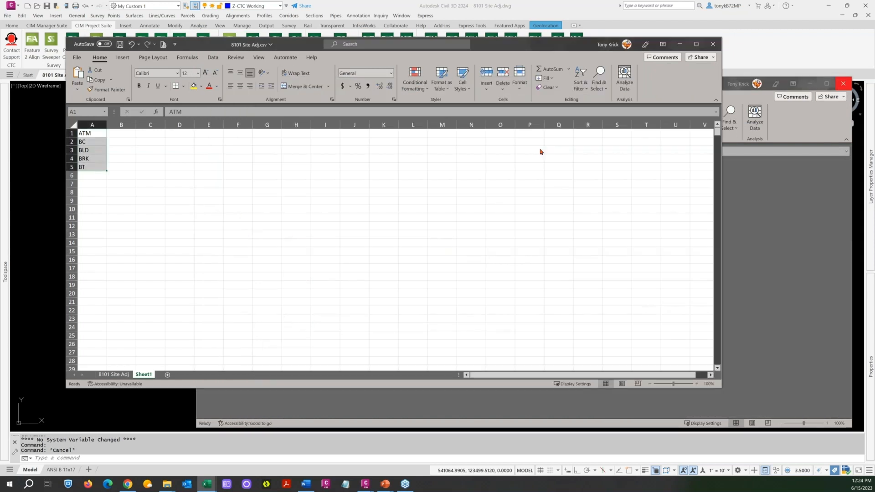
click(713, 46)
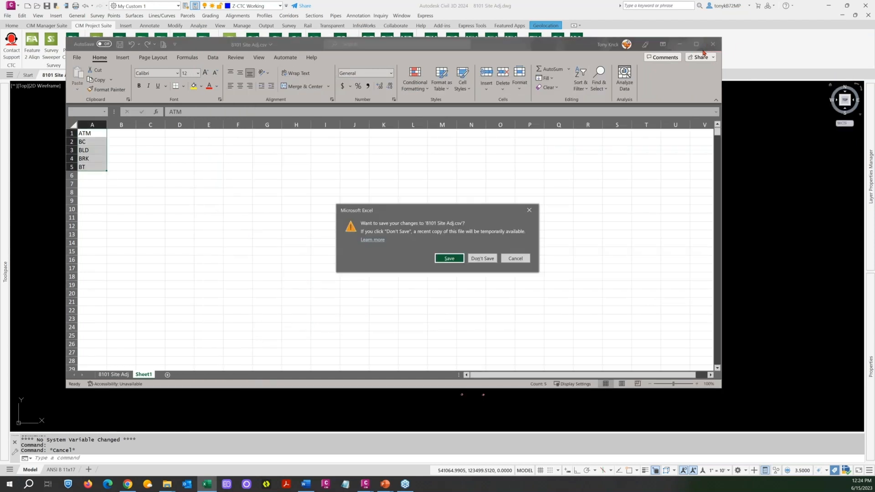
click(479, 259)
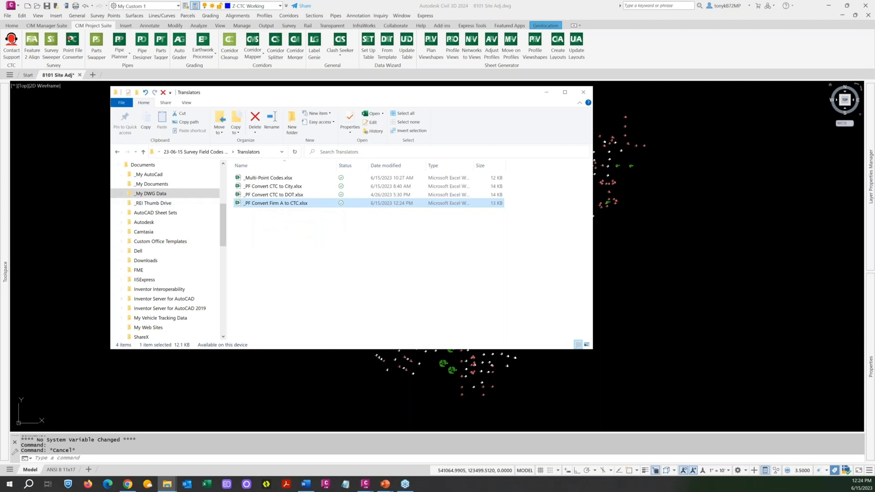
Start the Point File Converter in Civil 3D and enlarge its window until the translation file path is readable
click(72, 42)
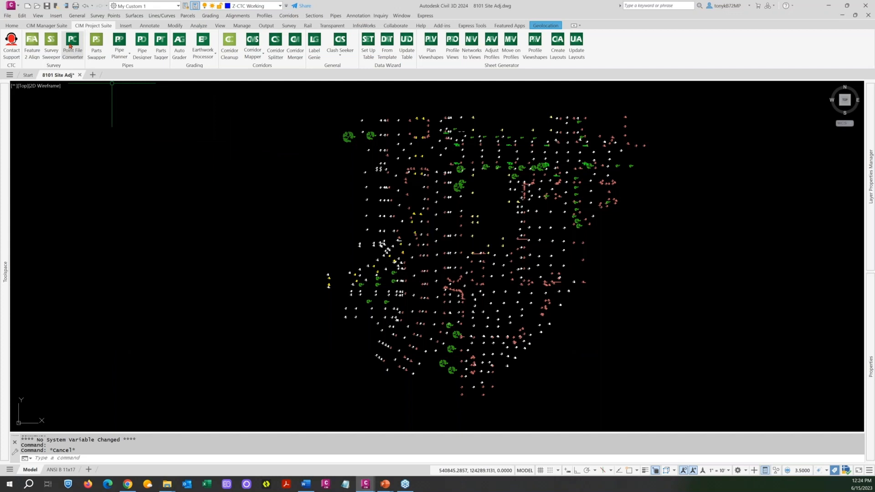
click(72, 44)
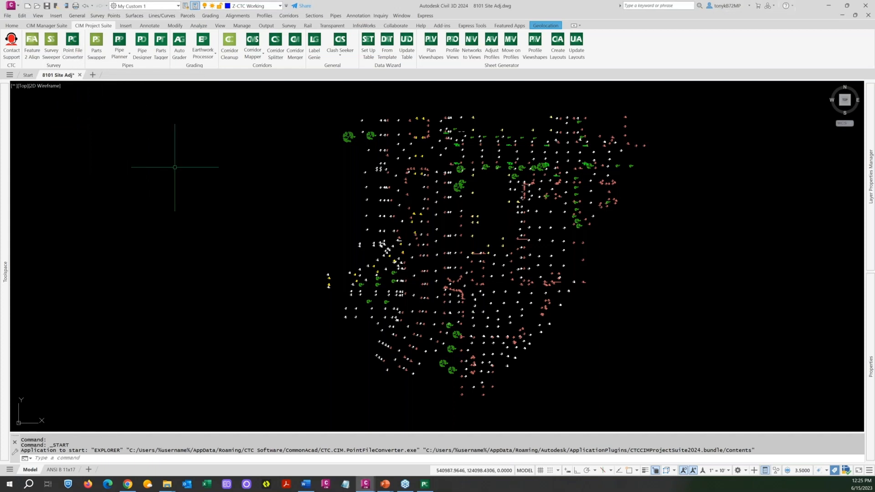
drag(735, 110, 338, 93)
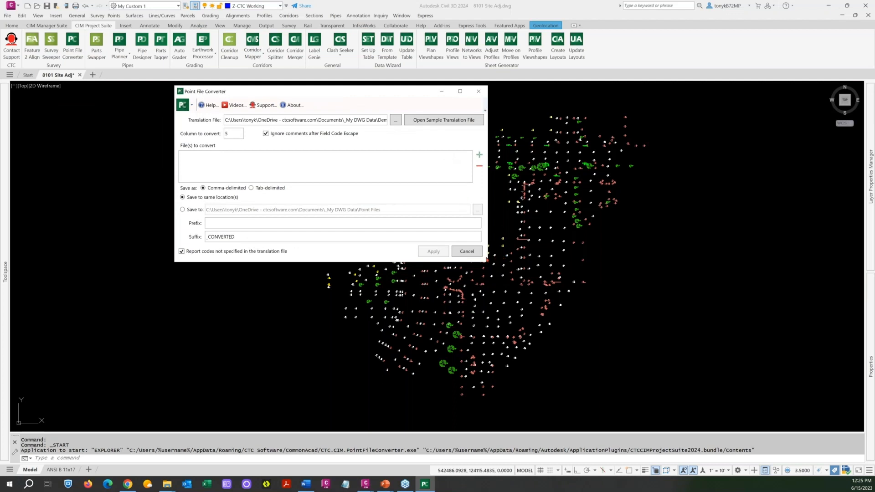
drag(488, 261, 626, 349)
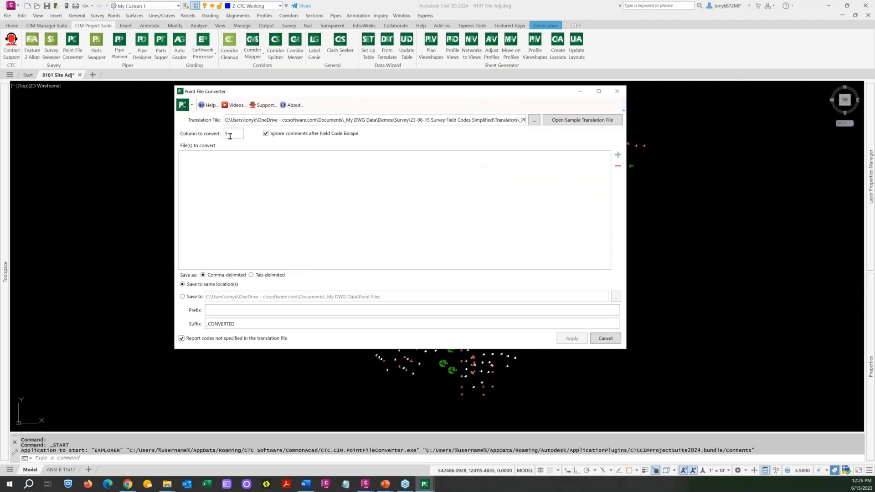
Switch to the Point Files CSV folder in File Explorer and open 8101 Site Adj.csv to examine its columns
click(163, 484)
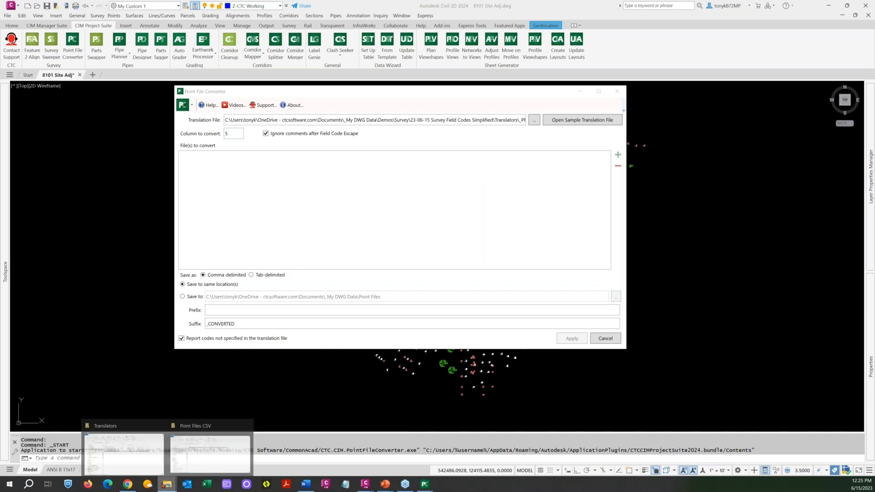
click(196, 430)
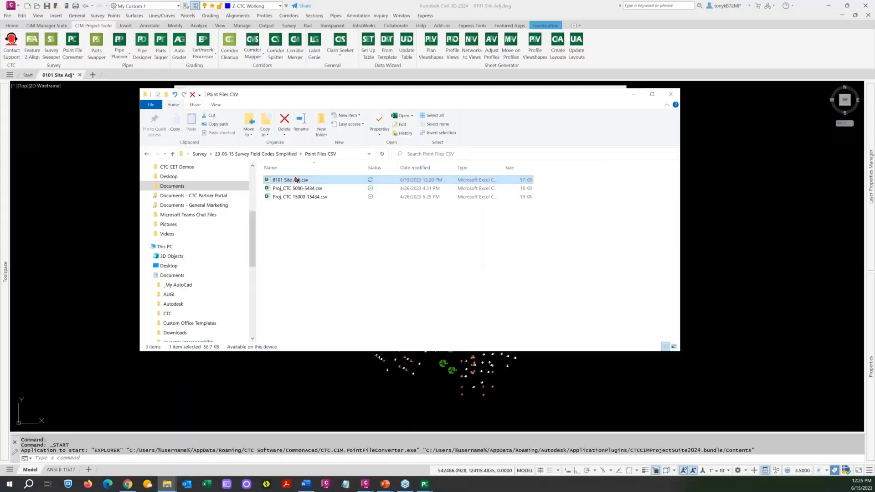
click(295, 180)
click(297, 179)
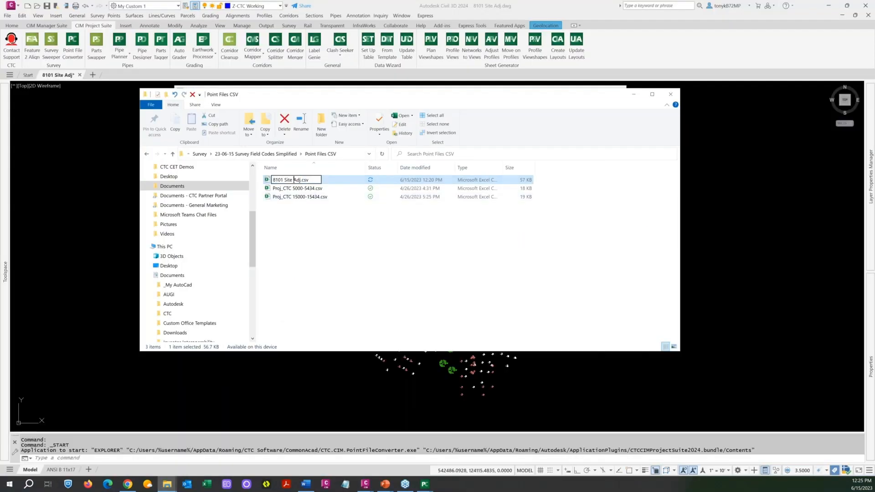
key(Return)
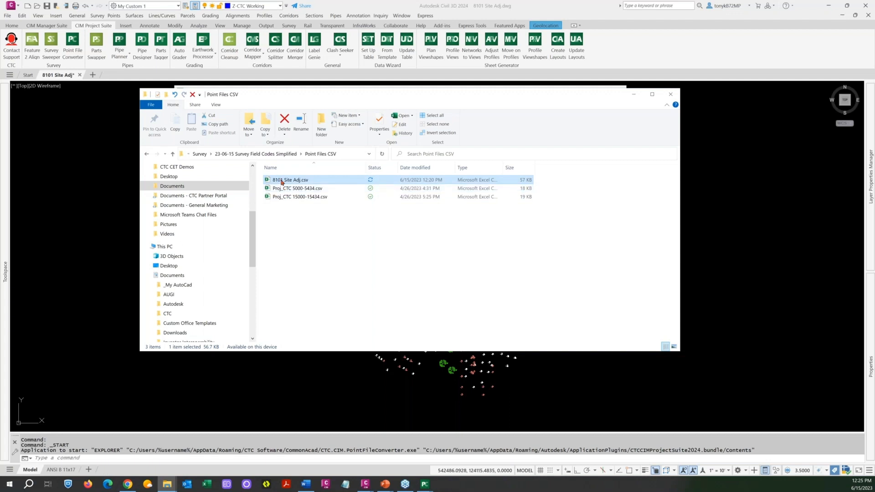
click(282, 181)
click(282, 181)
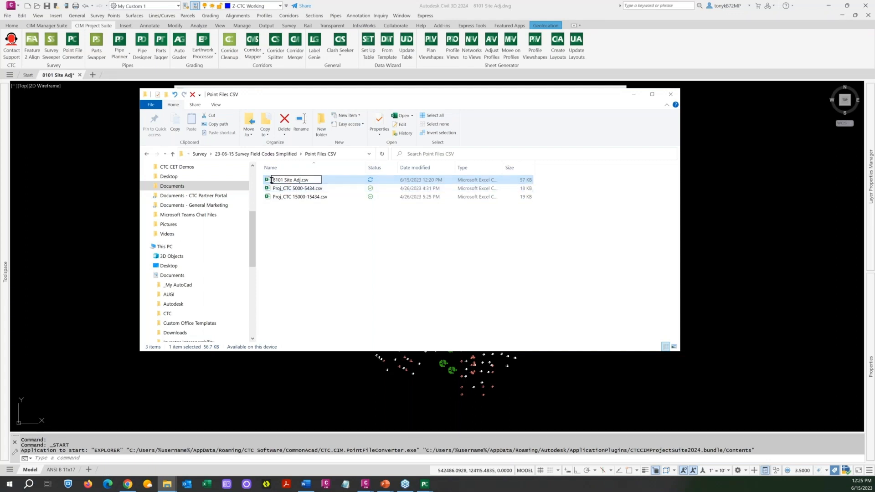
key(Return)
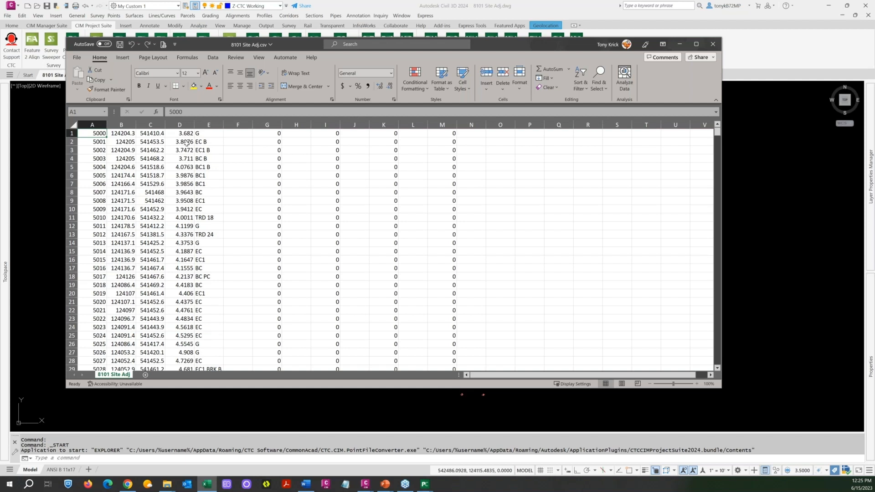
Look through the codes and trailing columns of 8101 Site Adj.csv down to its last rows, and close the file
scroll(215, 155, down, 13)
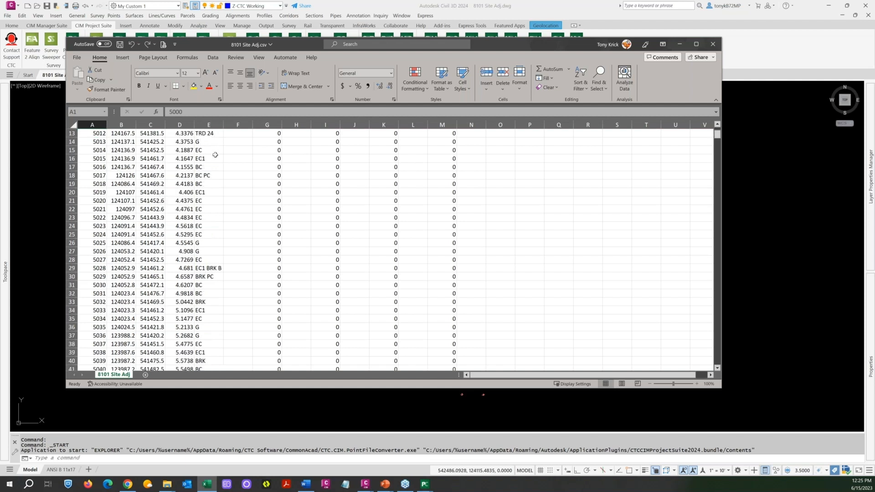
scroll(219, 169, down, 20)
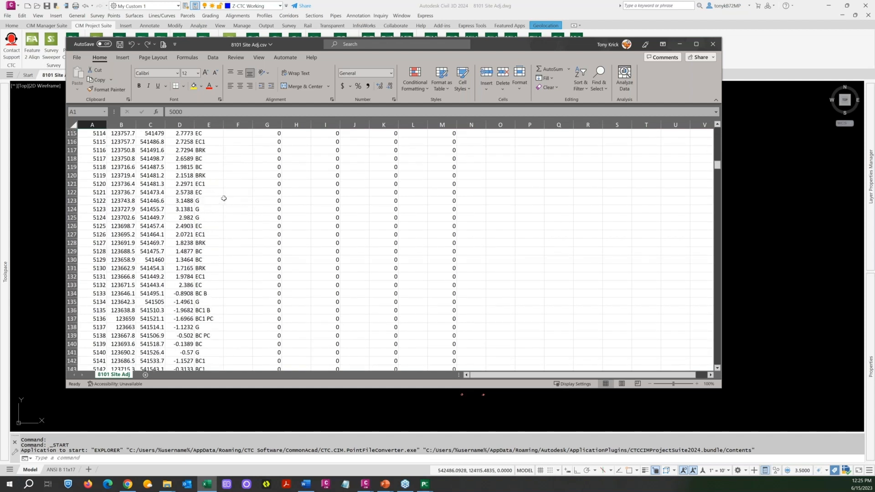
scroll(227, 219, down, 20)
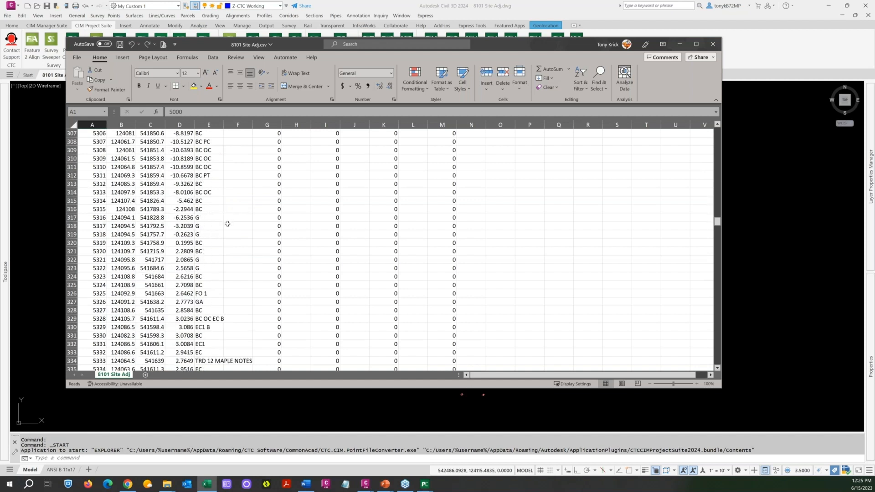
scroll(228, 225, down, 20)
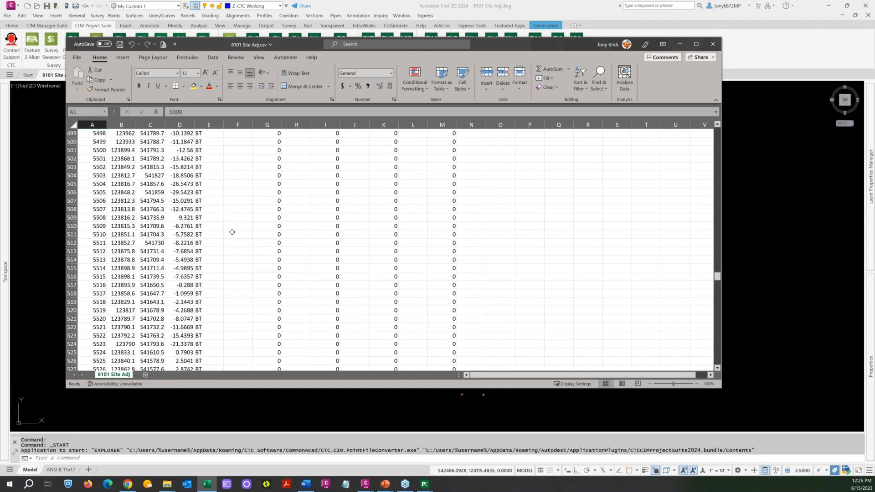
scroll(228, 234, down, 20)
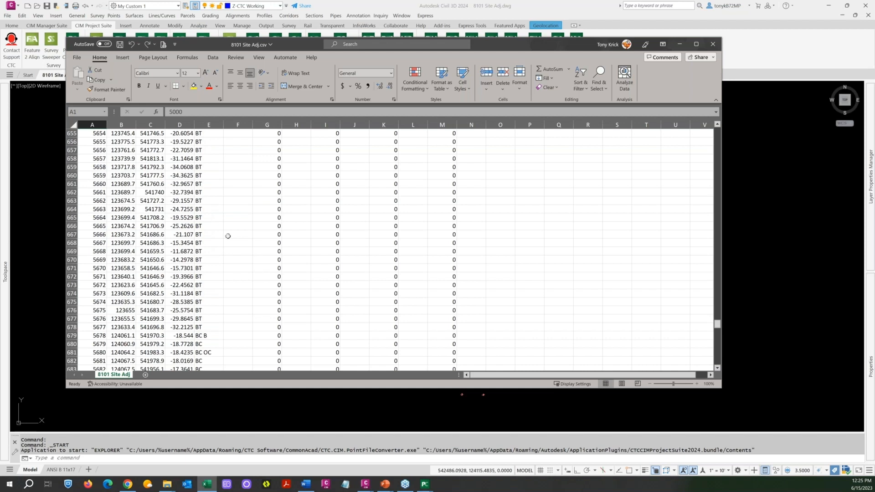
scroll(231, 232, down, 20)
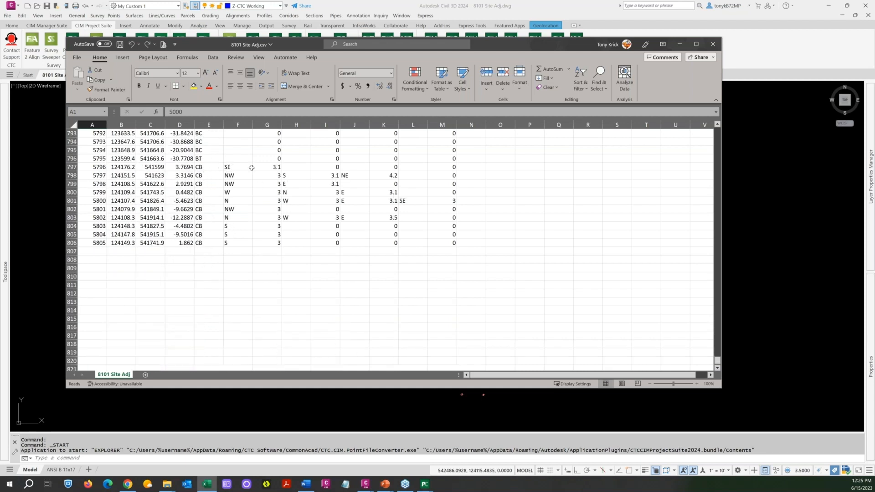
scroll(287, 237, up, 4)
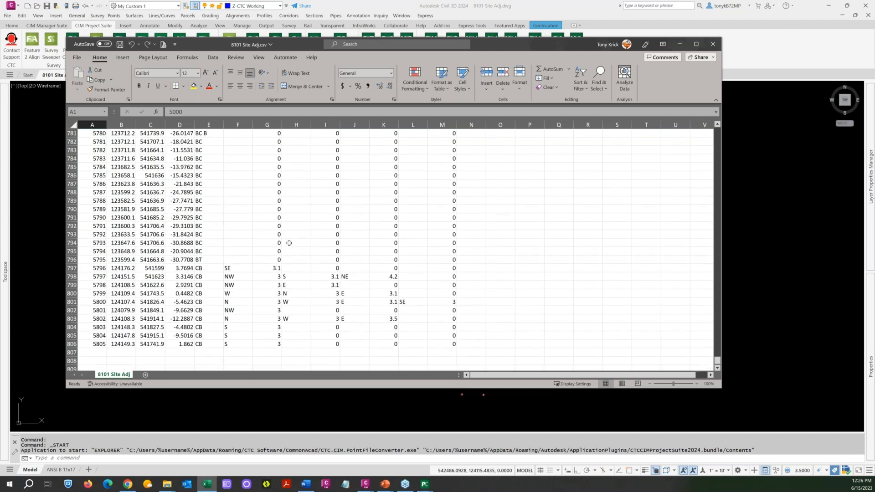
scroll(289, 243, up, 5)
scroll(278, 246, down, 7)
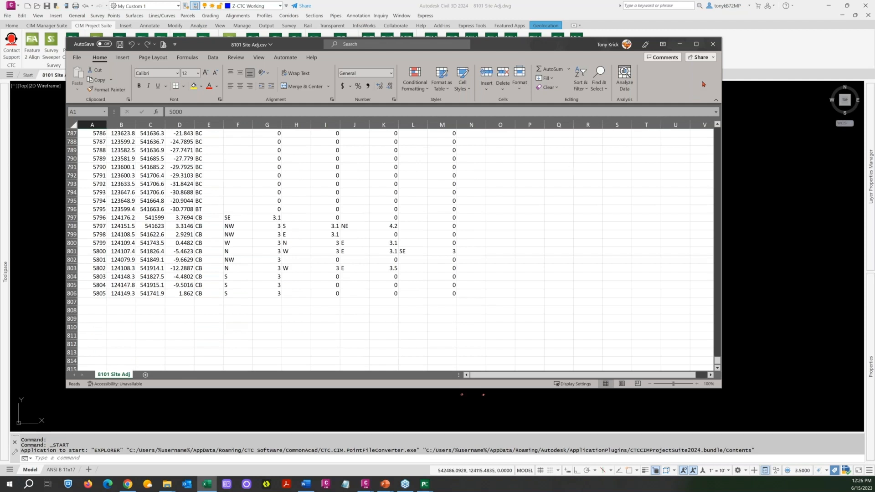
click(713, 44)
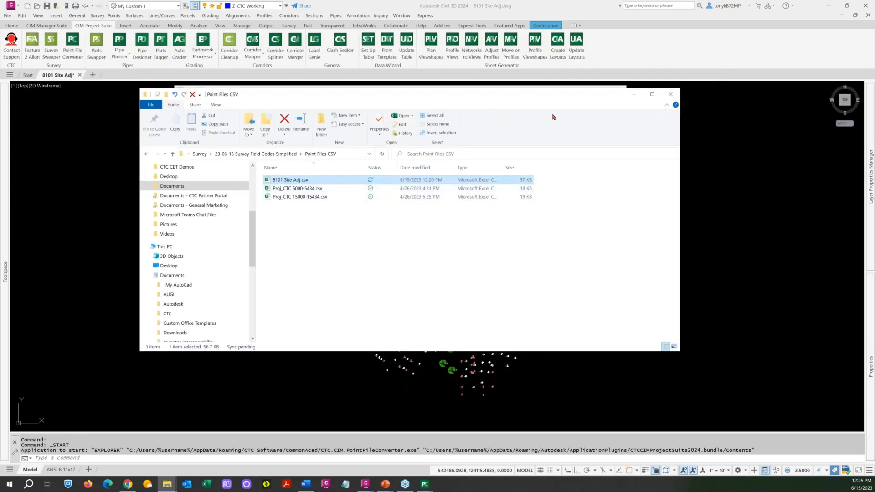
Return to the Point File Converter and choose _PF Convert Firm A to CTC.xlsx from the Translators folder as the translation file
click(633, 94)
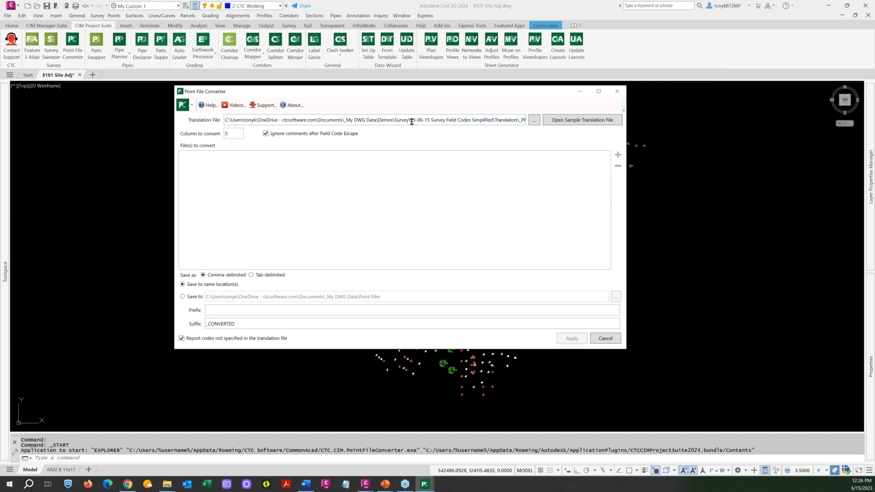
drag(413, 91, 387, 89)
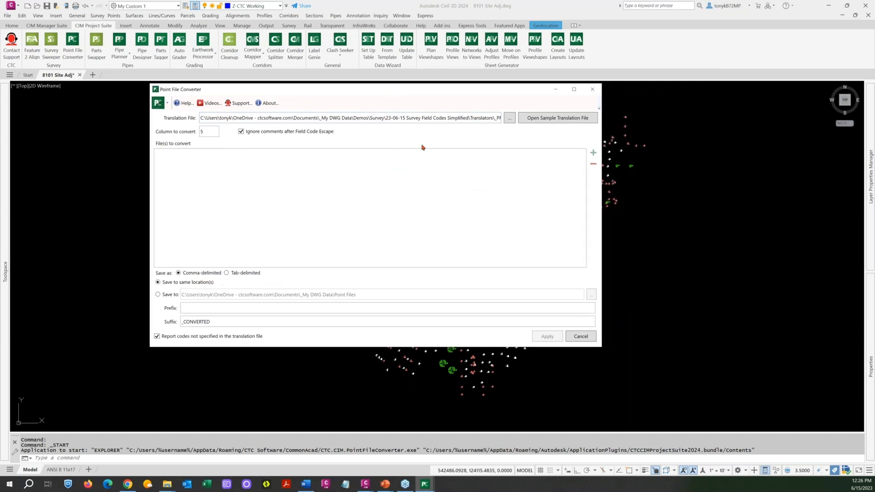
click(509, 120)
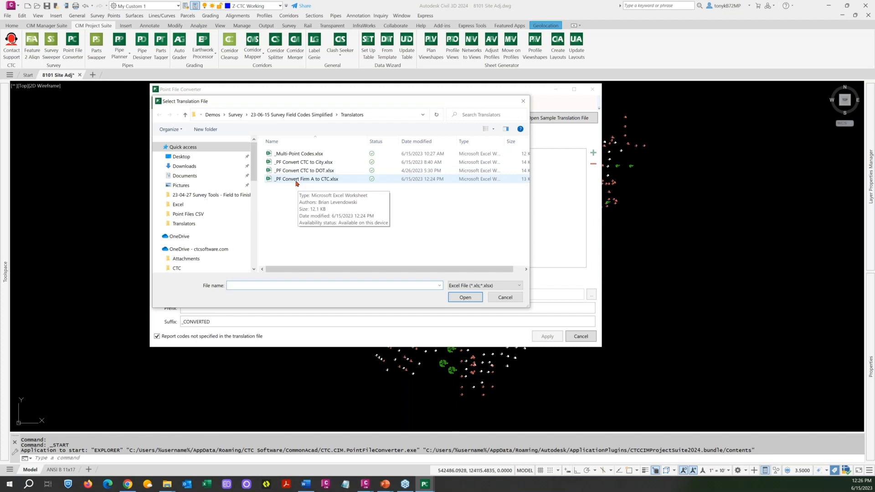
click(296, 181)
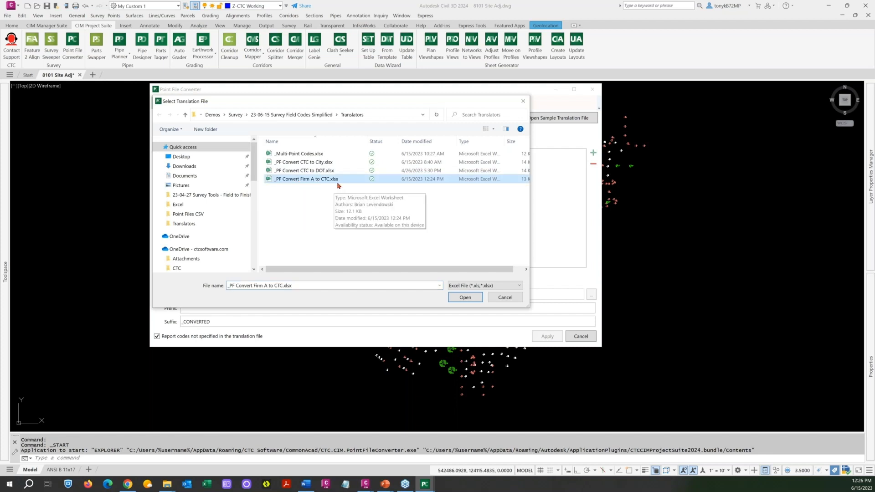
click(460, 298)
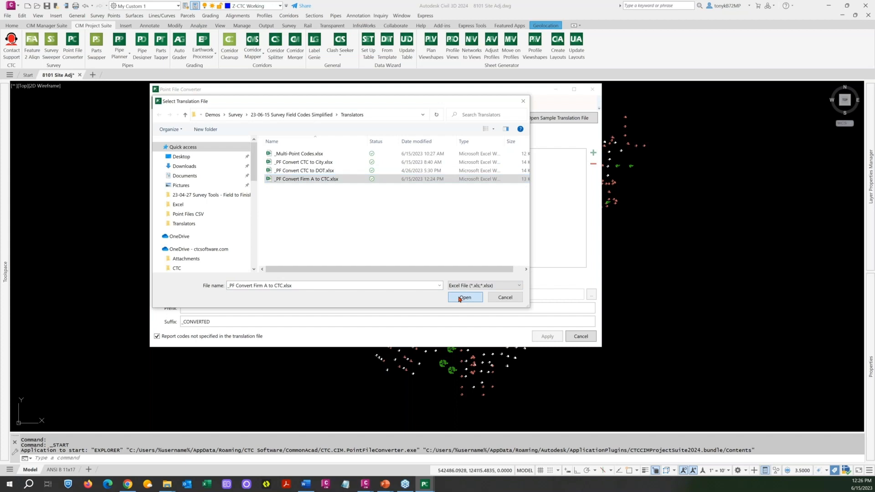
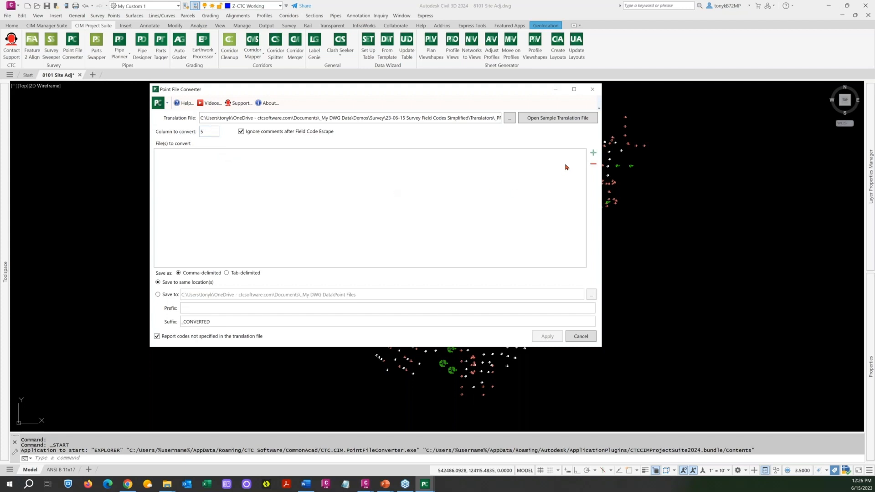
Add 8101 Site Adj.csv from the Point Files CSV folder to the files to convert
click(592, 154)
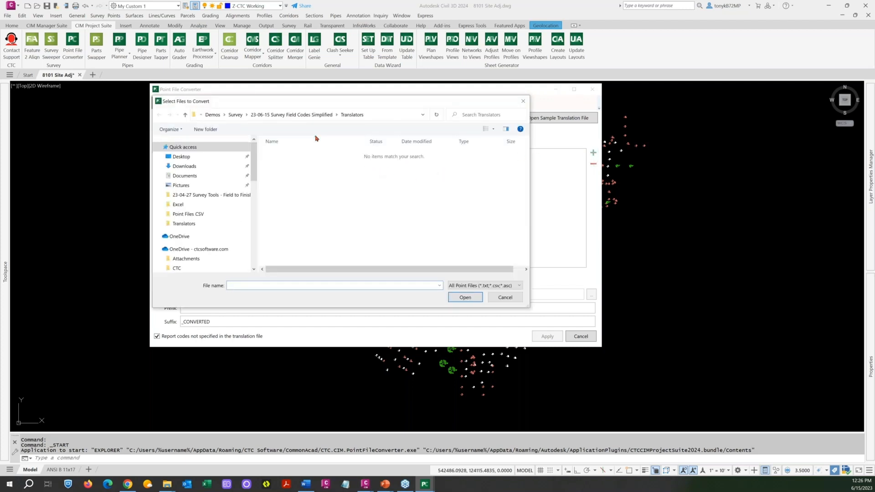
click(306, 115)
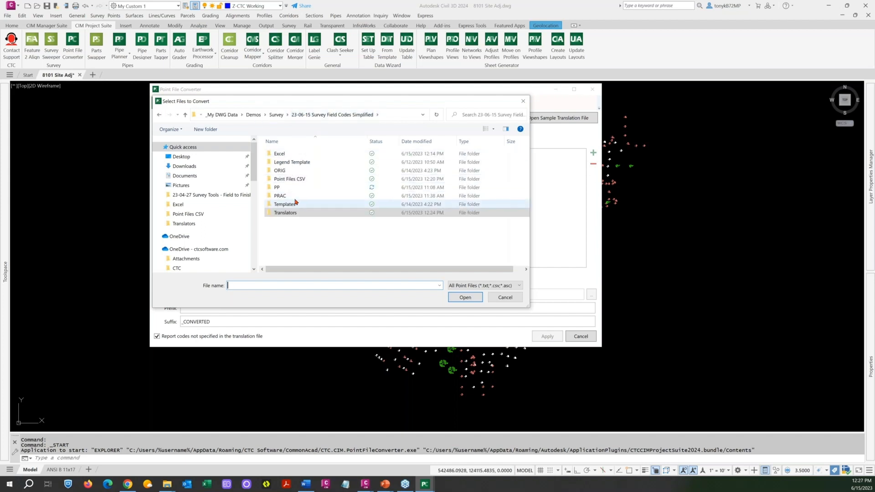
double_click(290, 178)
click(288, 155)
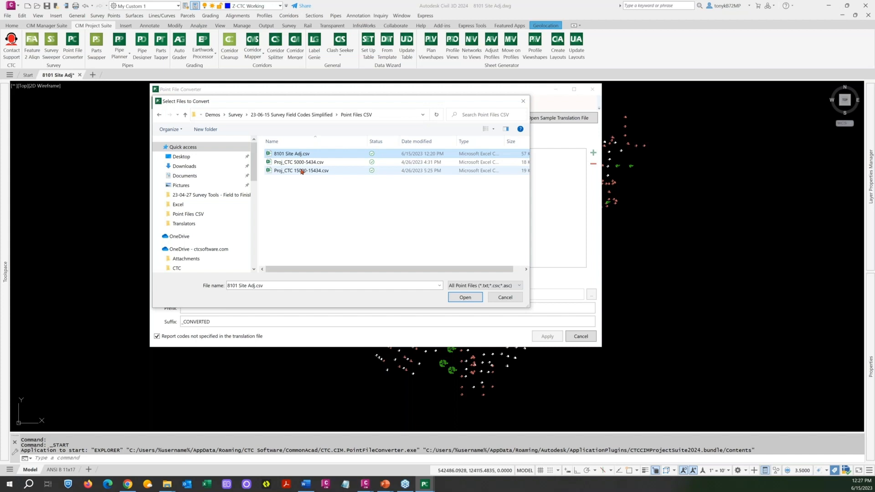
click(459, 298)
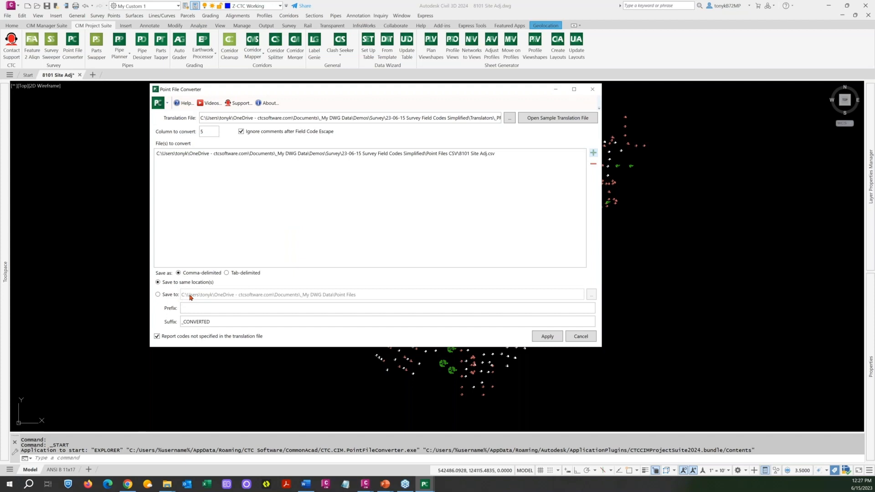
Set the output suffix to _CONVERTED TK and run the conversion
click(218, 321)
text(tk)
key(BackSpace)
key(BackSpace)
key(Caps_Lock)
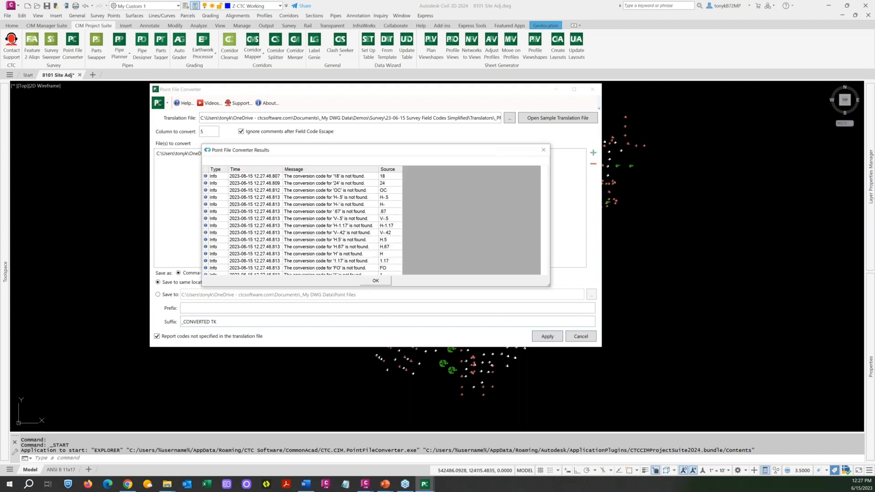
Move and enlarge the Point File Converter Results window until every message can be read
drag(408, 149, 324, 82)
drag(465, 218, 491, 280)
drag(513, 336, 512, 332)
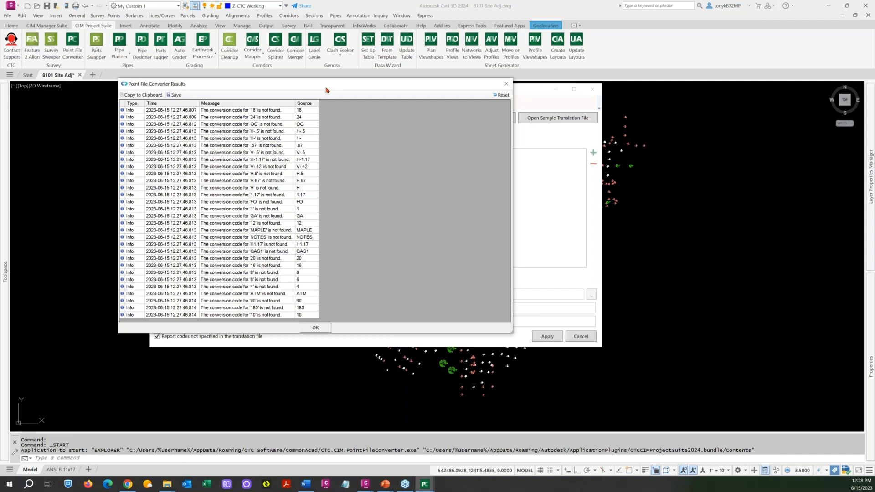
drag(326, 86, 307, 92)
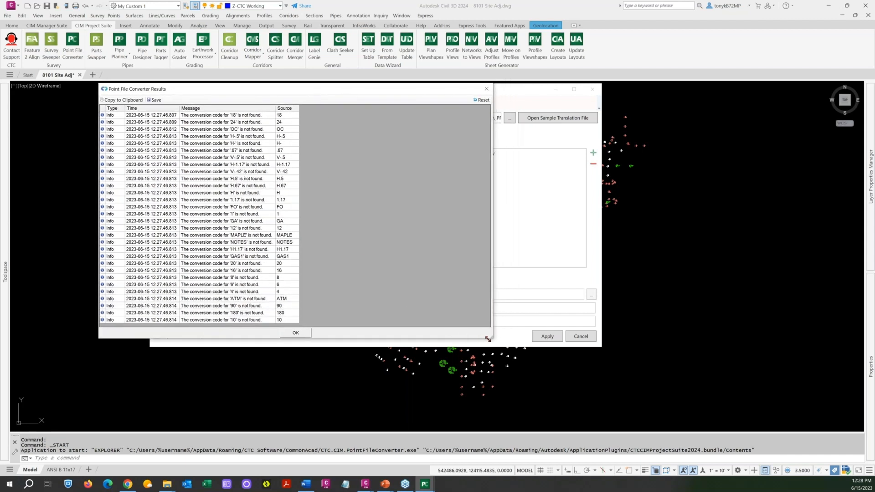
drag(493, 339, 504, 358)
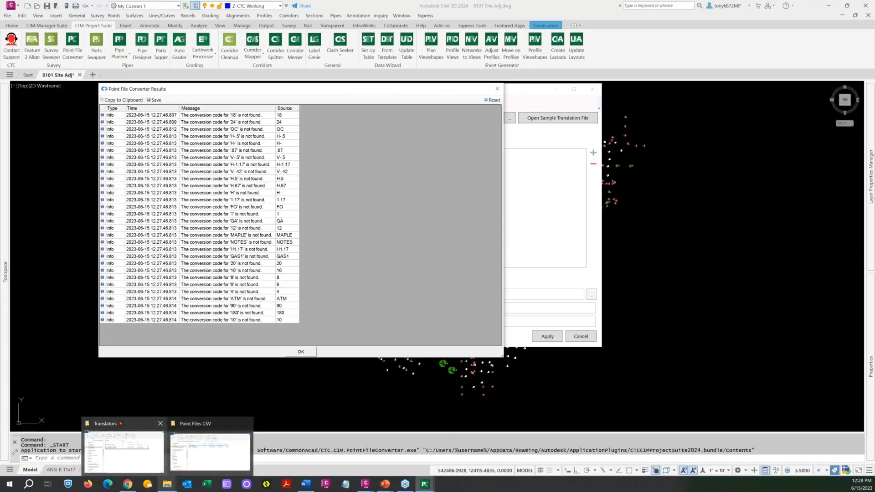
Open _PF Convert Firm A to CTC.xlsx from the Translators folder, check its code list to the end, and close it
click(123, 449)
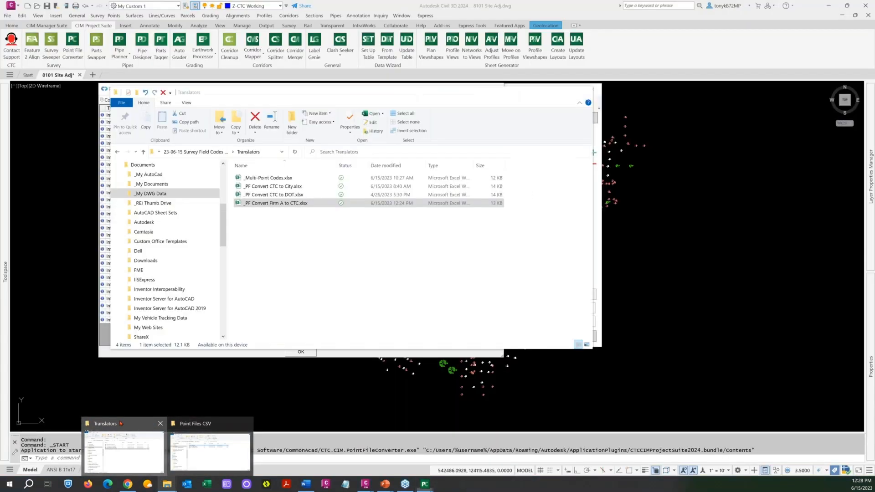
double_click(280, 203)
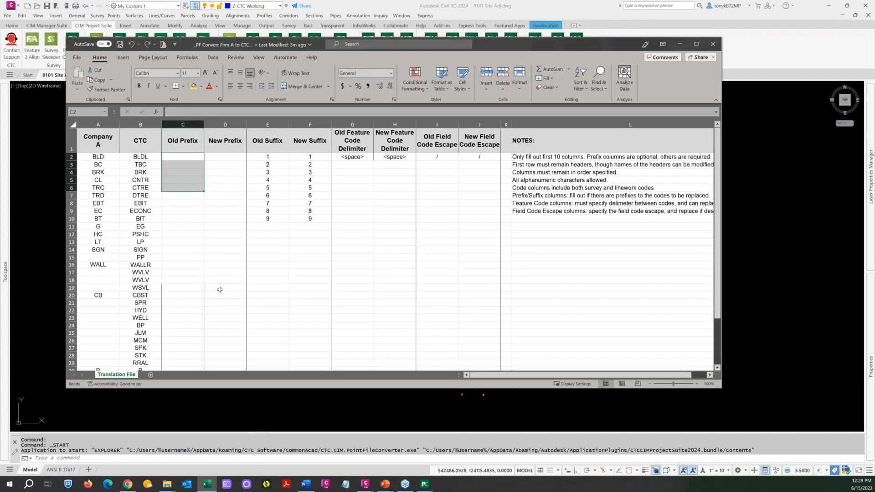
scroll(220, 289, down, 8)
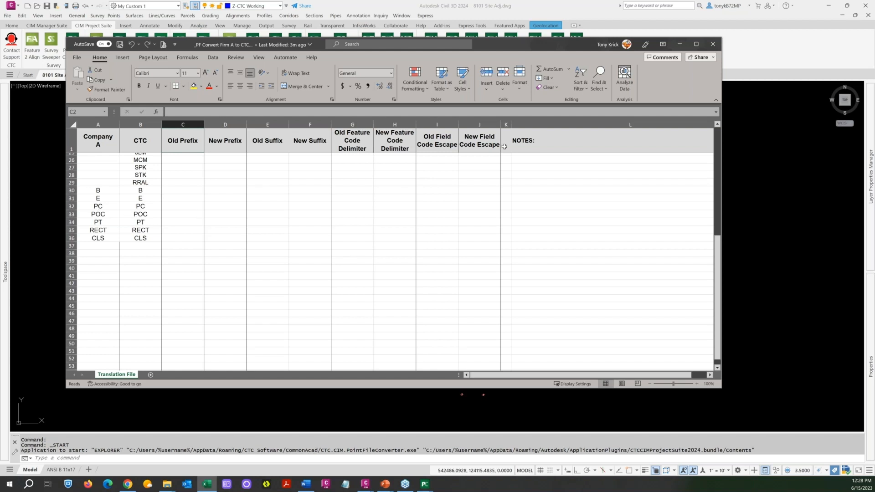
click(713, 44)
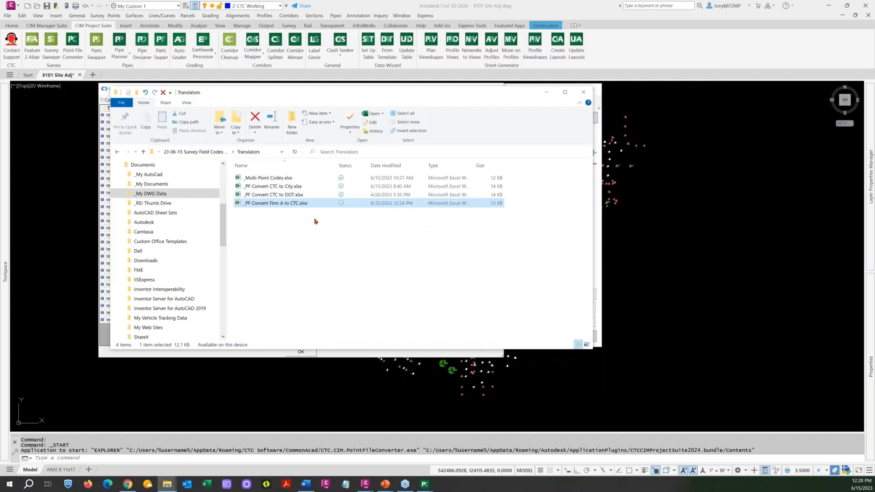
Return to the converter results and save them as an Excel workbook named Error Report in the Point Files CSV folder
drag(423, 102, 503, 127)
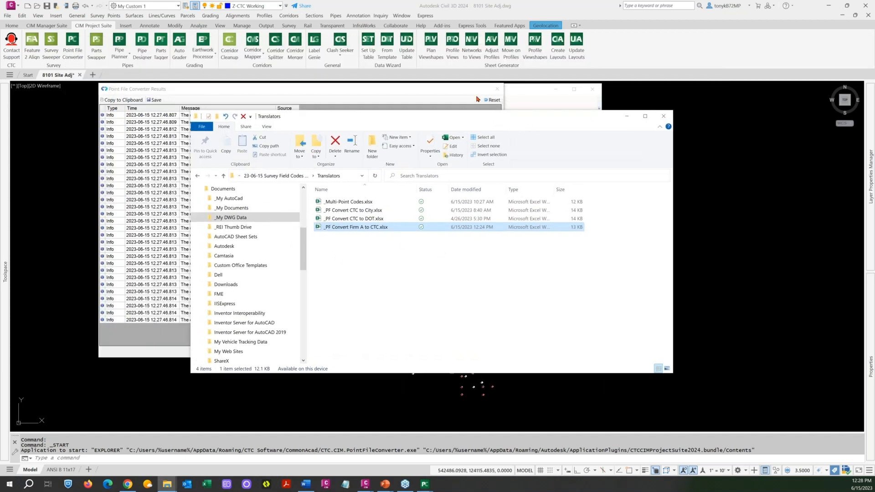
click(449, 91)
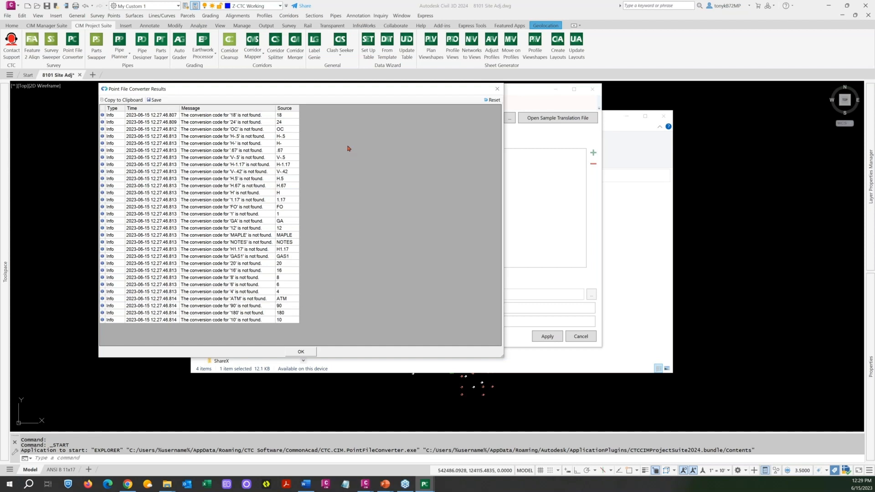
drag(343, 90, 427, 110)
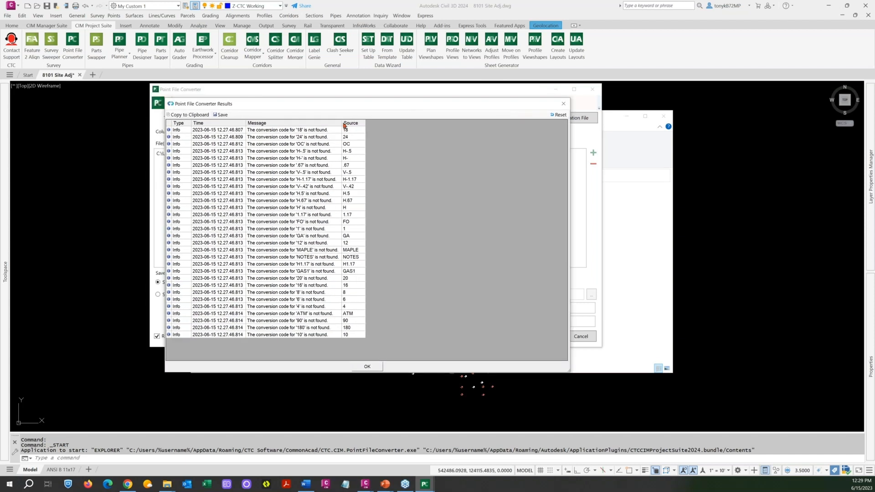
click(222, 116)
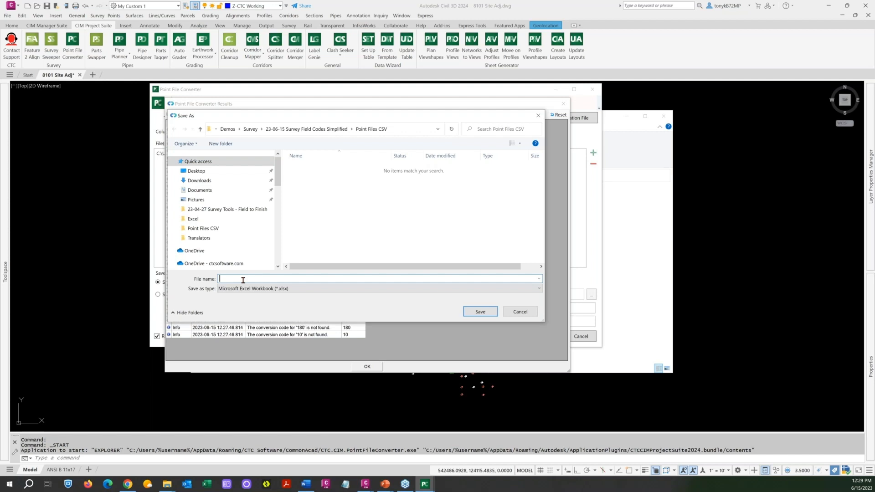
text(ror Report)
click(491, 312)
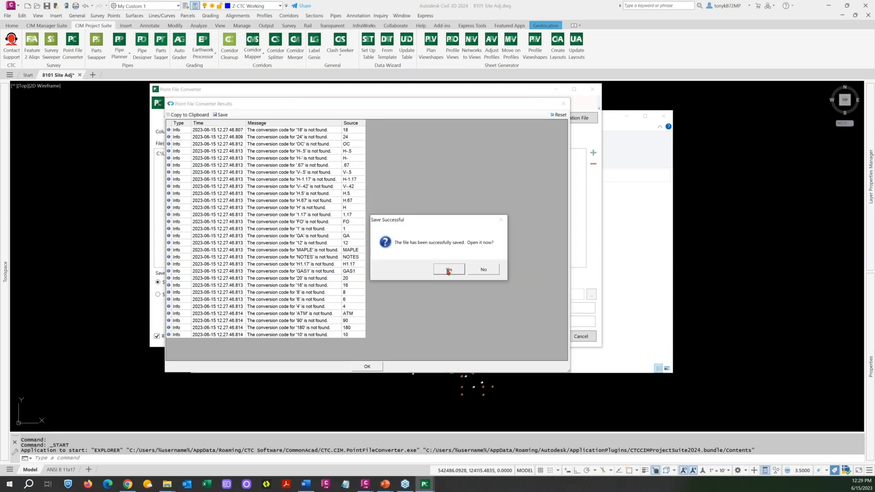
Open the saved Error Report workbook and fit the Time and Message columns to their contents
click(448, 269)
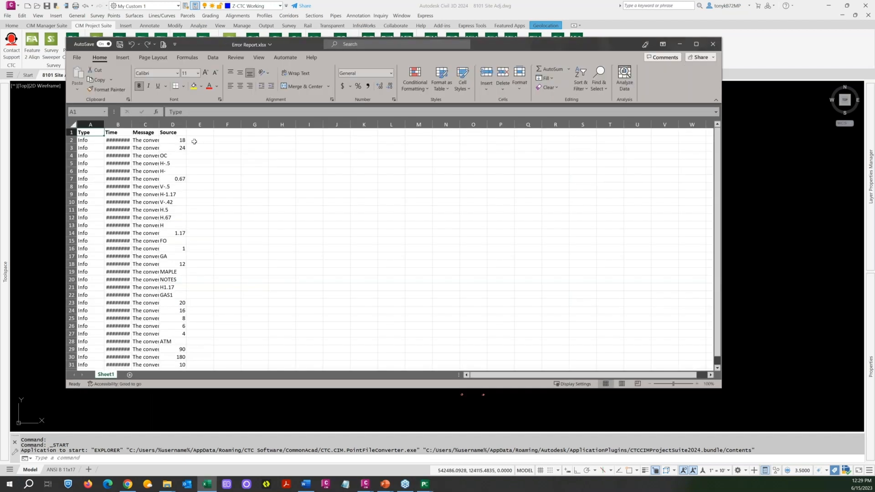
double_click(132, 122)
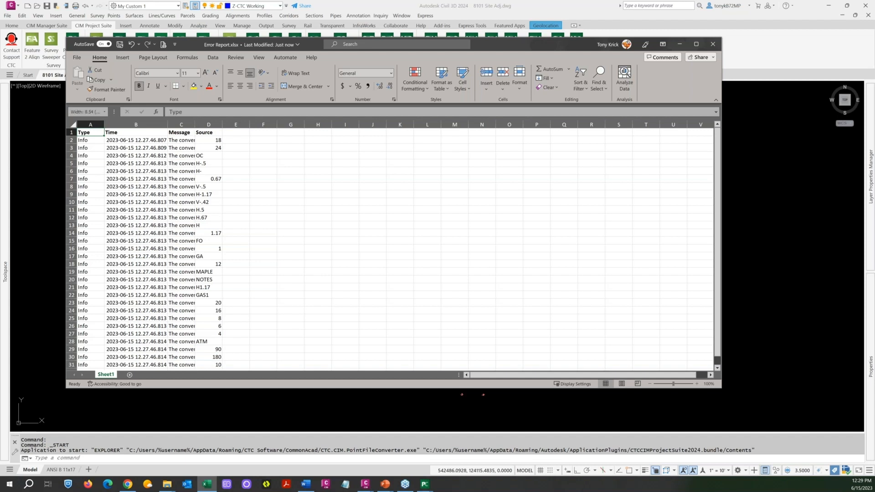
double_click(196, 124)
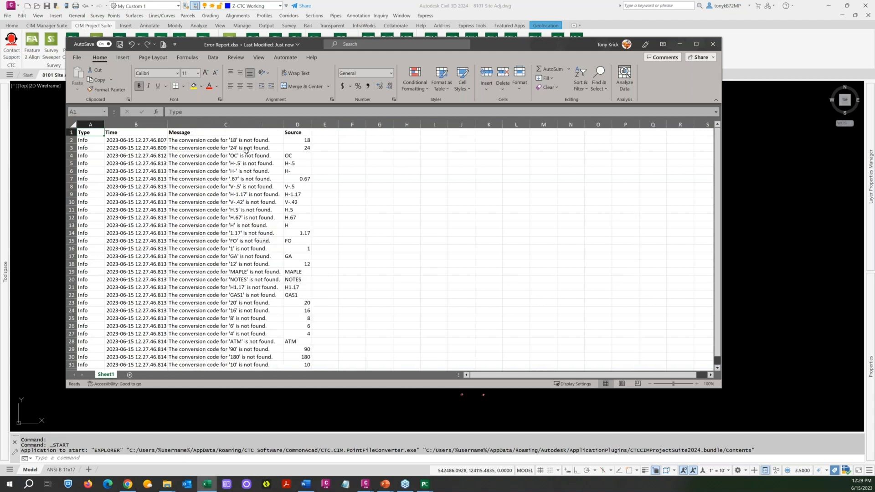
Fit the Source column to its contents, review the unconverted codes in the Error Report, and minimize the workbook
double_click(310, 124)
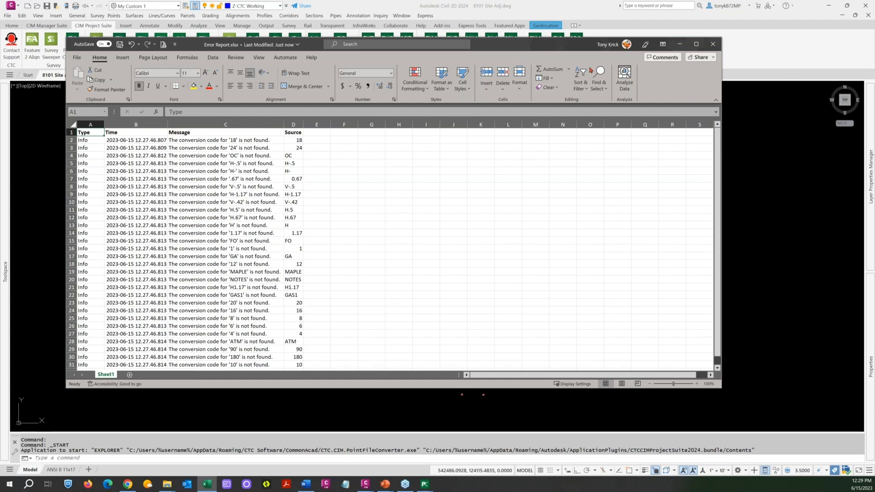
drag(569, 45, 629, 70)
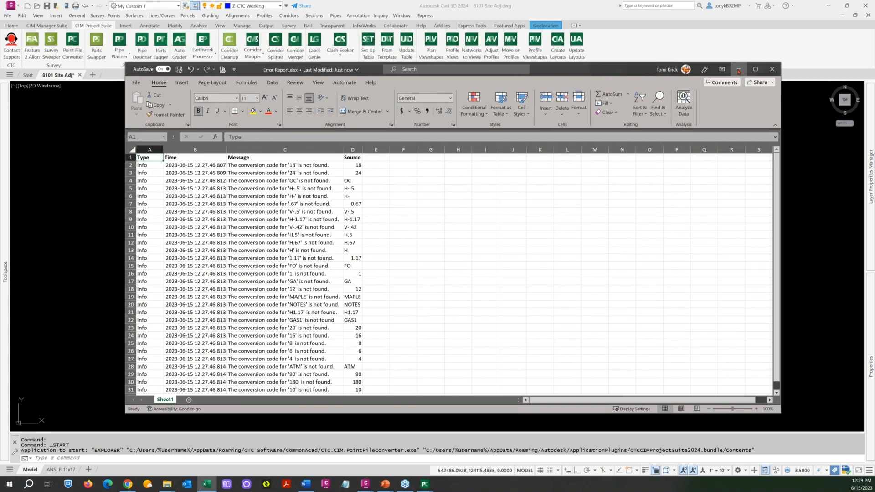
scroll(673, 221, down, 5)
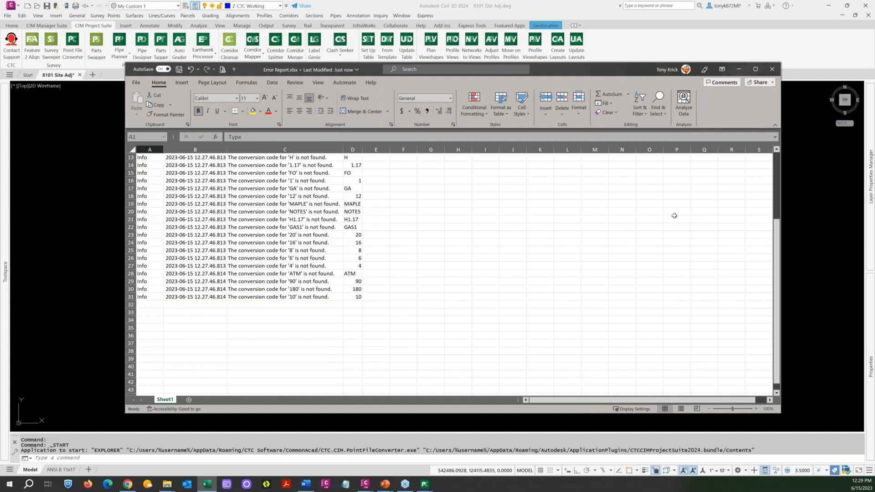
scroll(672, 222, up, 5)
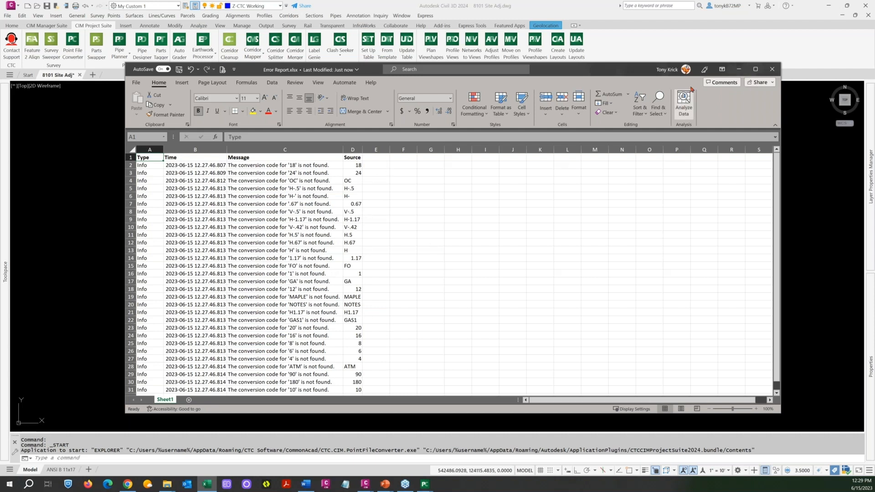
click(738, 69)
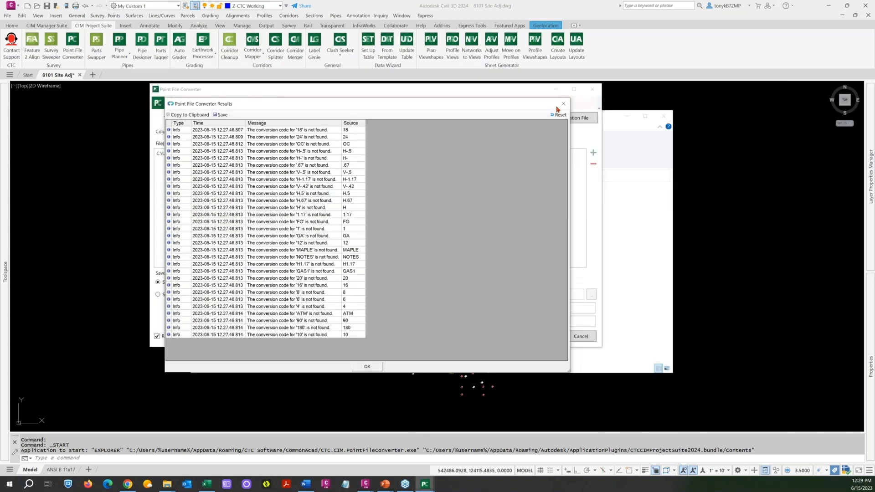
Close the Point File Converter Results and the completion message, and move the converter window clear of the drawing's lower points
drag(508, 109, 613, 123)
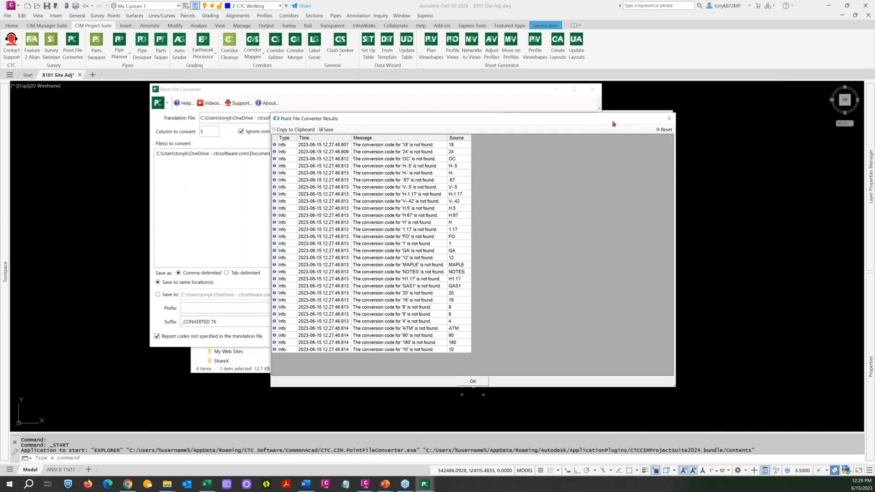
click(668, 119)
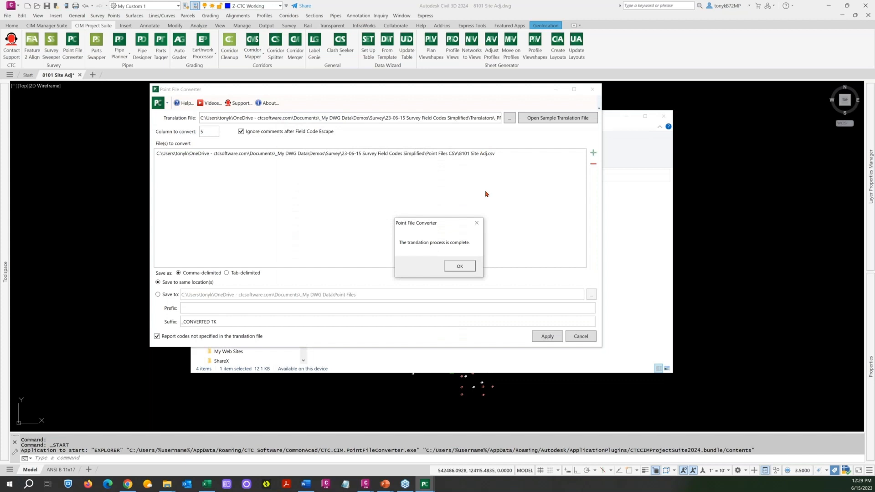
click(452, 269)
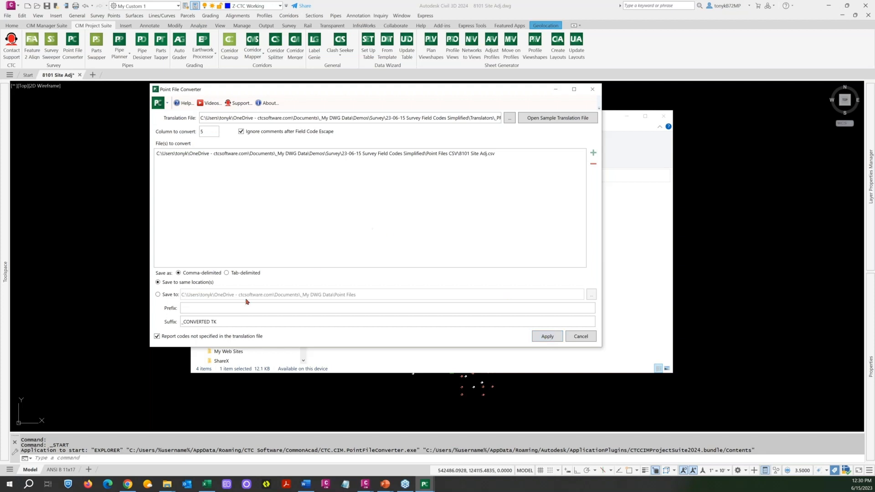
drag(405, 90, 565, 80)
drag(651, 71, 651, 69)
click(295, 117)
click(629, 115)
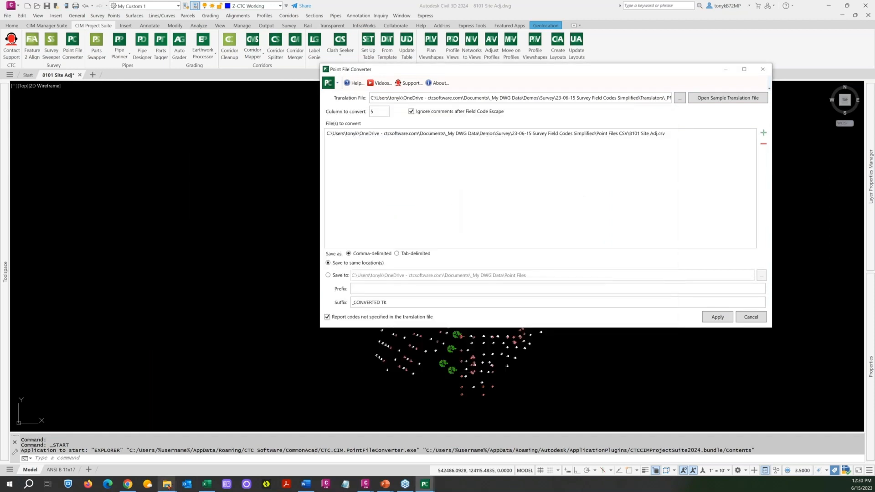
Switch to the Point Files CSV folder and open 8101 Site Adj_CONVERTED TK.csv
mouse_move(168, 485)
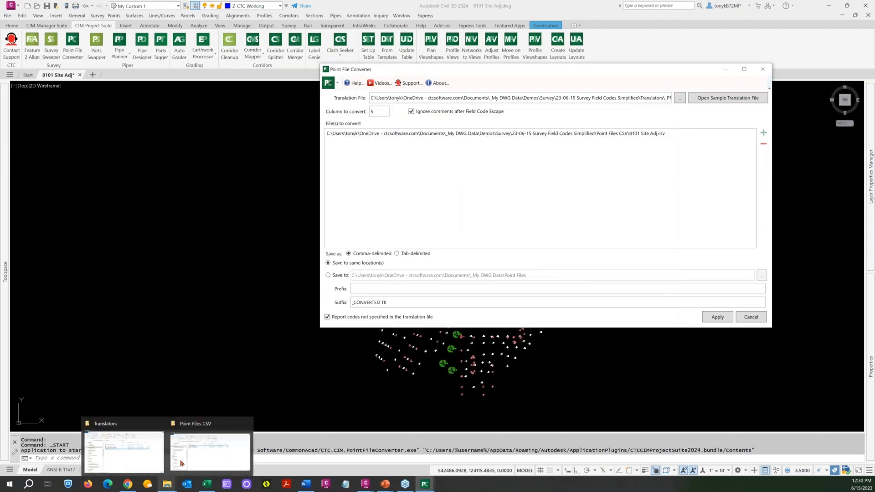
click(197, 429)
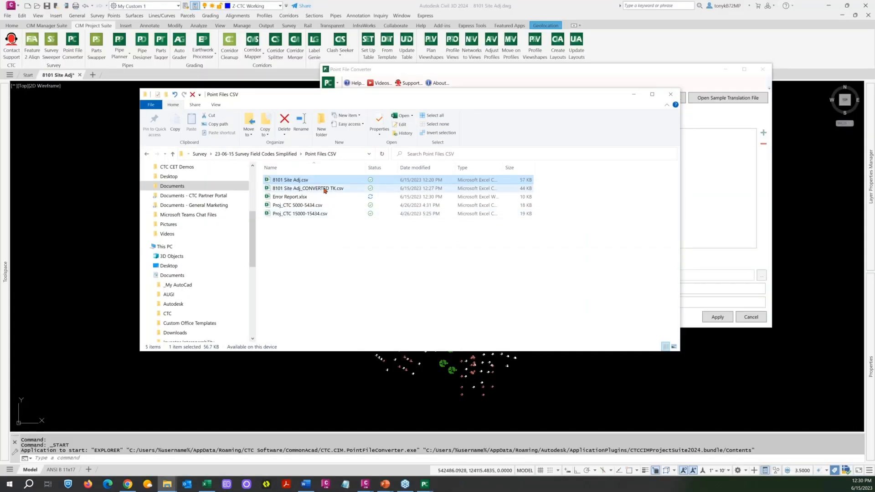
click(325, 188)
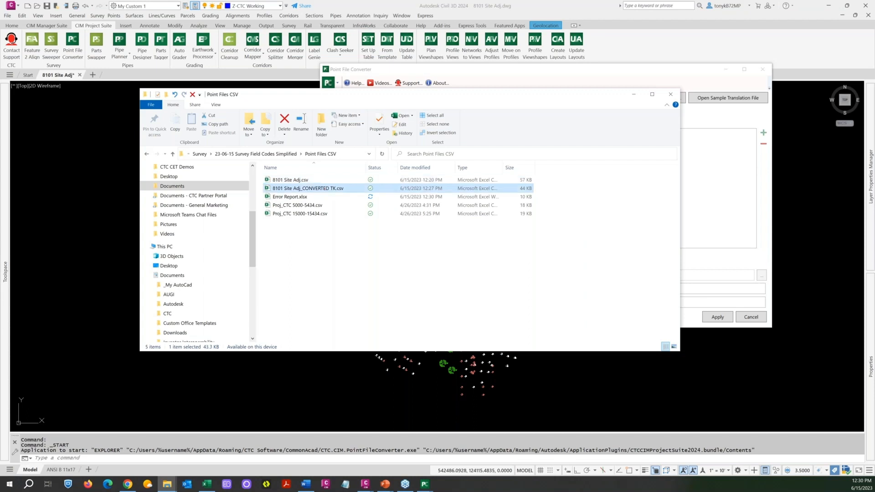
click(315, 188)
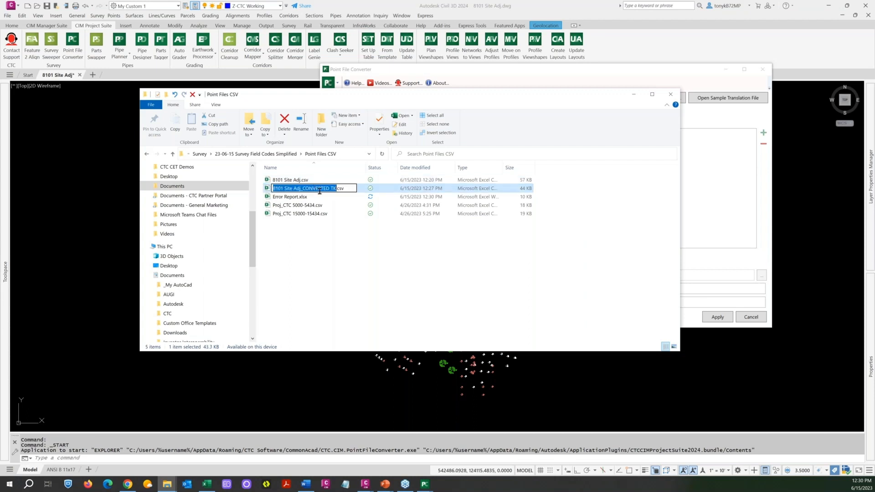
key(Escape)
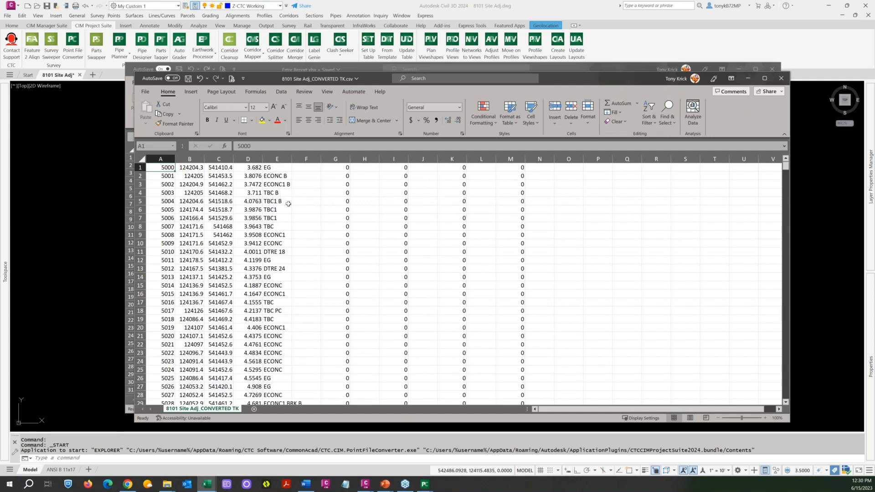
Widen column E of the converted point file so the longest code descriptions fit
scroll(287, 202, down, 2)
scroll(287, 218, down, 6)
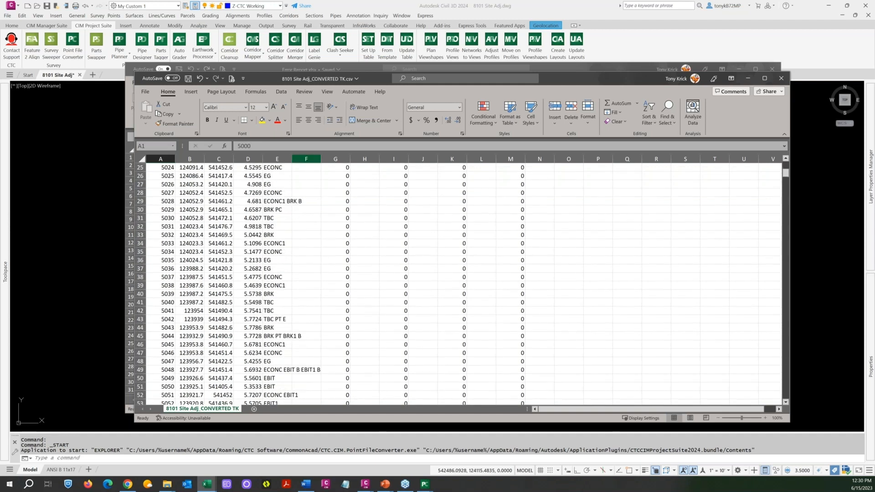
drag(292, 160, 366, 159)
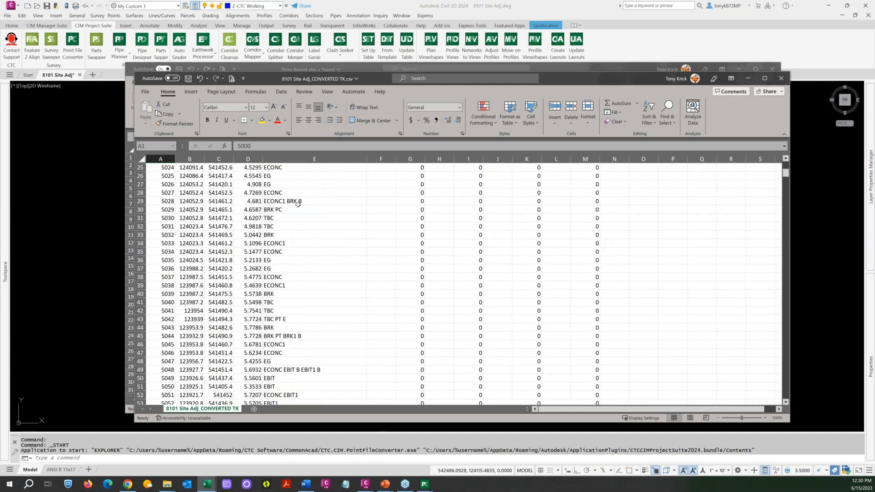
Check the converted field codes down to about point 5105, and close the CSV file with its changes saved
scroll(299, 203, down, 2)
scroll(300, 203, down, 2)
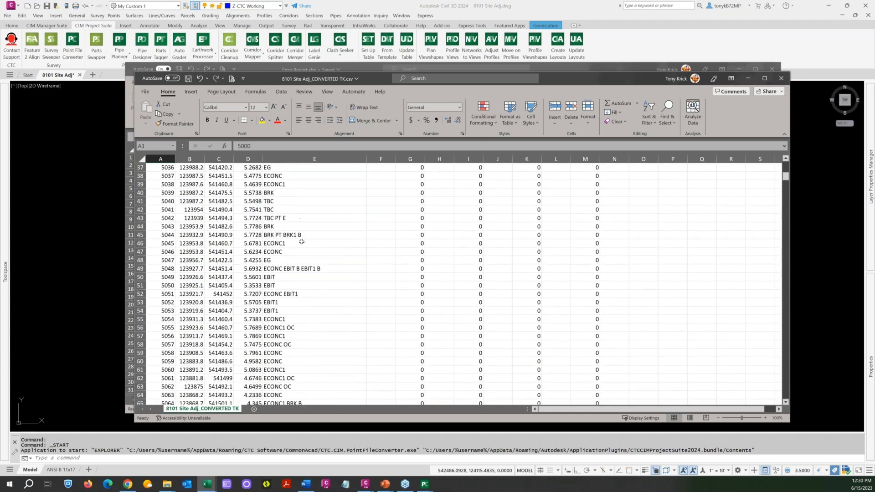
scroll(300, 257, down, 6)
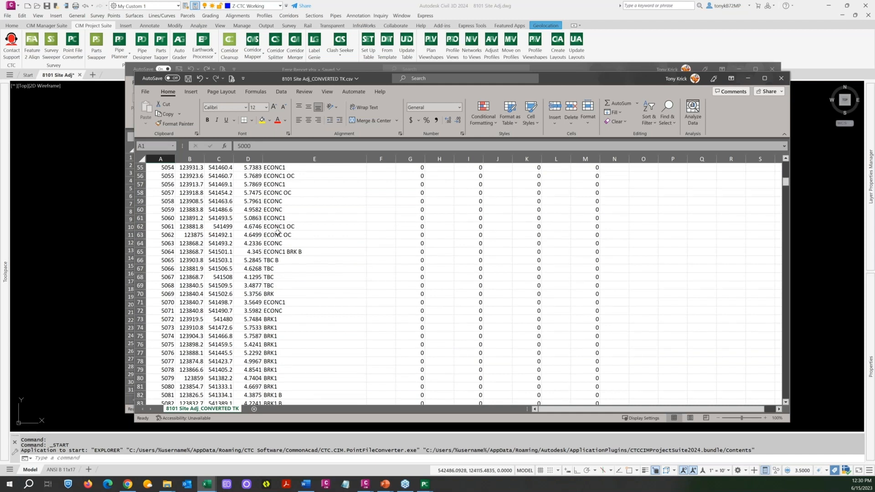
scroll(308, 231, down, 4)
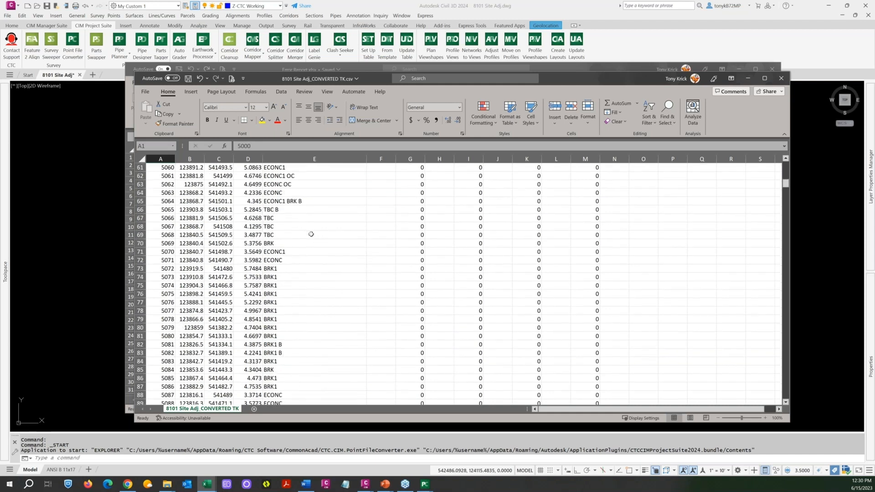
scroll(311, 235, down, 2)
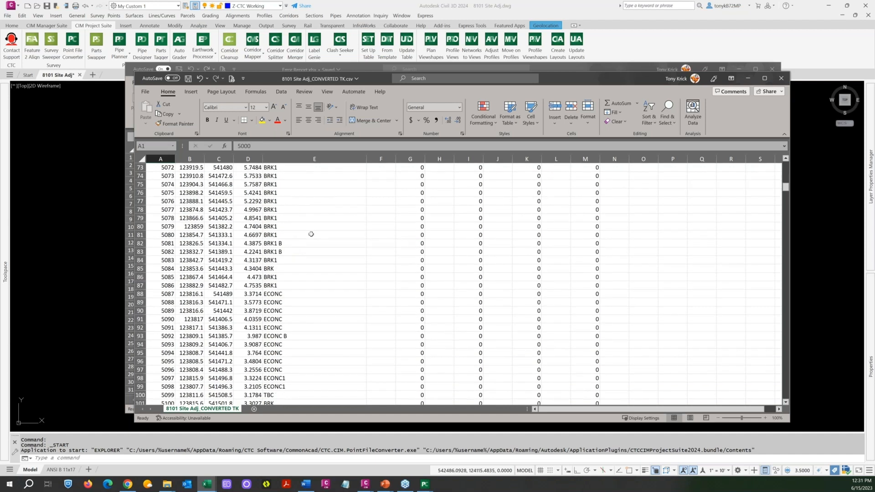
scroll(311, 235, down, 2)
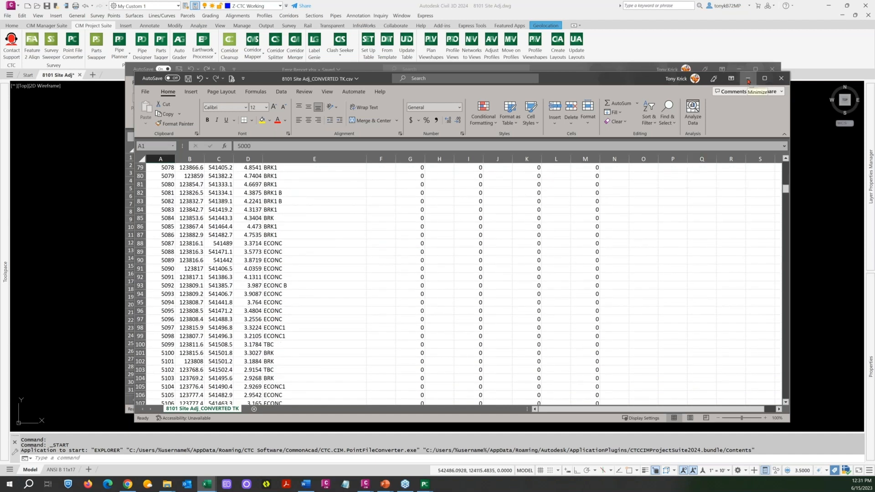
click(783, 79)
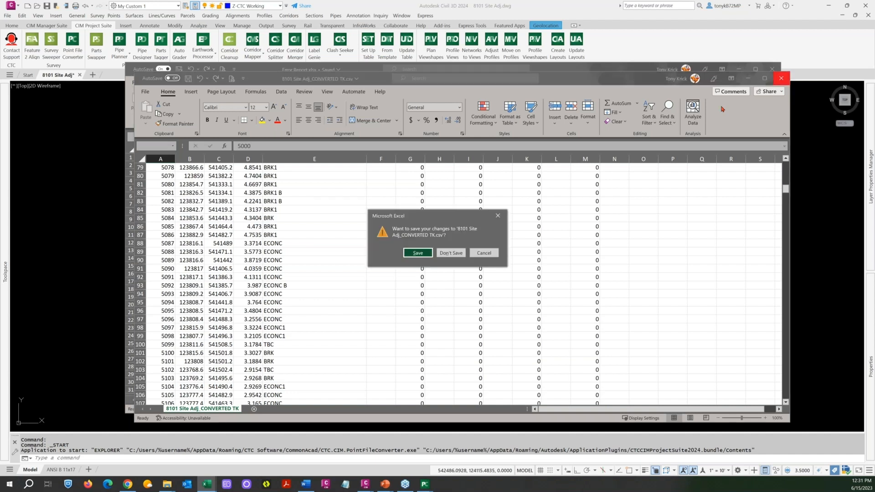
click(419, 254)
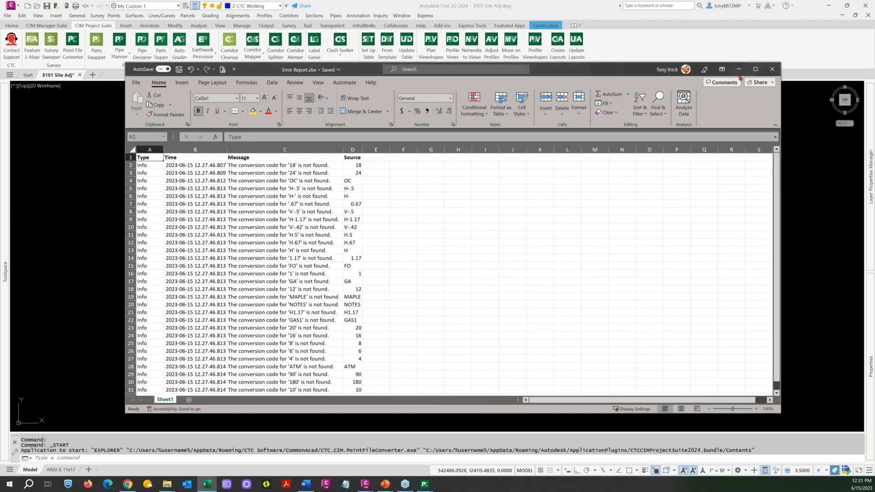
Minimize the Error Report workbook and the Point Files CSV folder, and close the Point File Converter
click(739, 69)
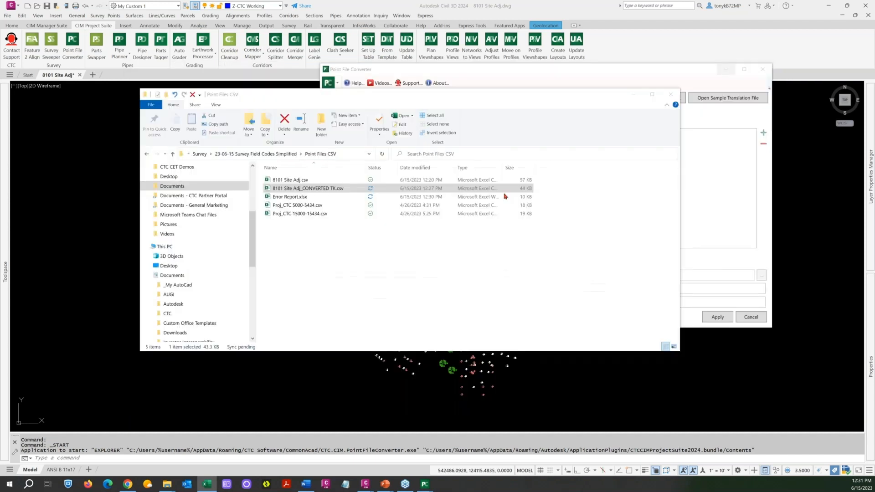
click(632, 94)
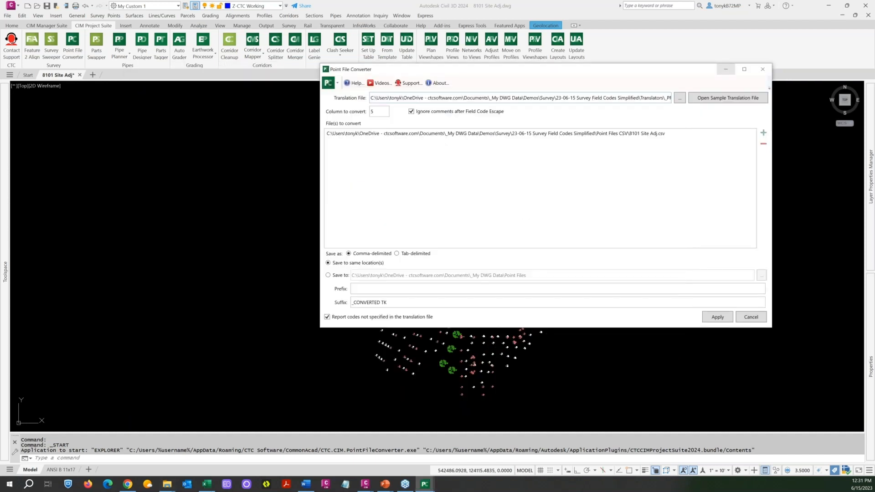
click(763, 70)
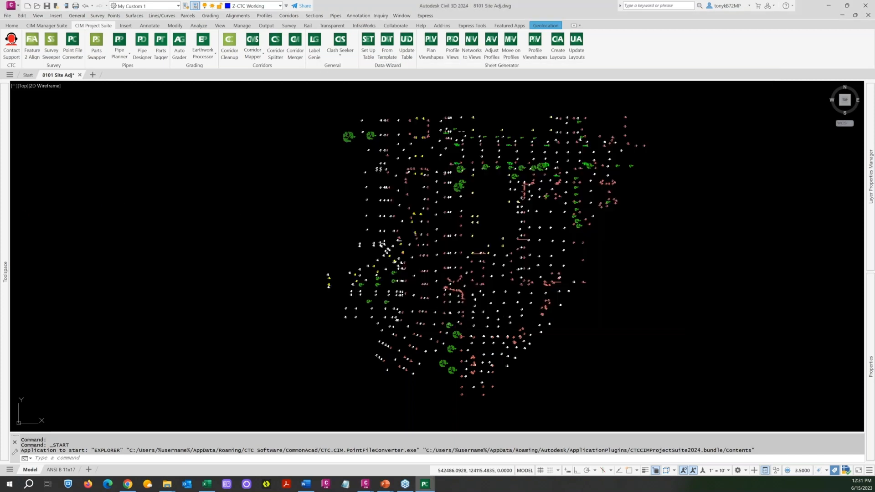
Open the SDB Survey Demo survey database for editing in the Toolspace
mouse_move(6, 217)
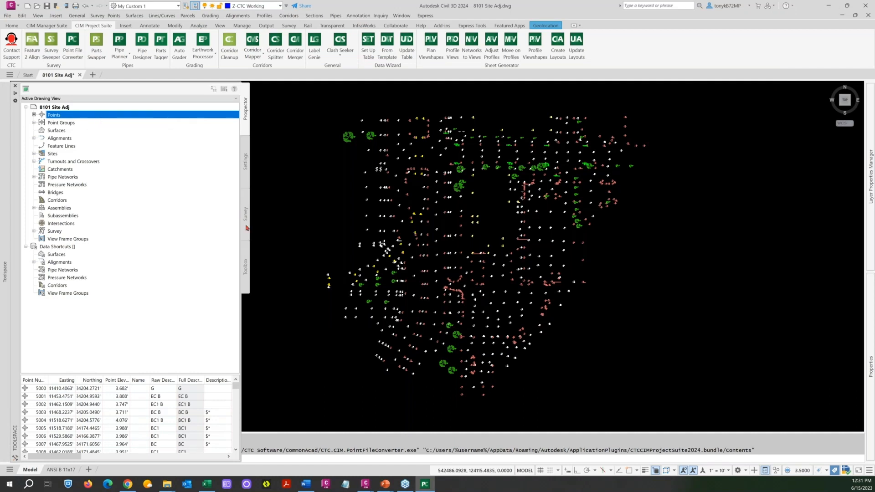
click(246, 227)
right_click(92, 110)
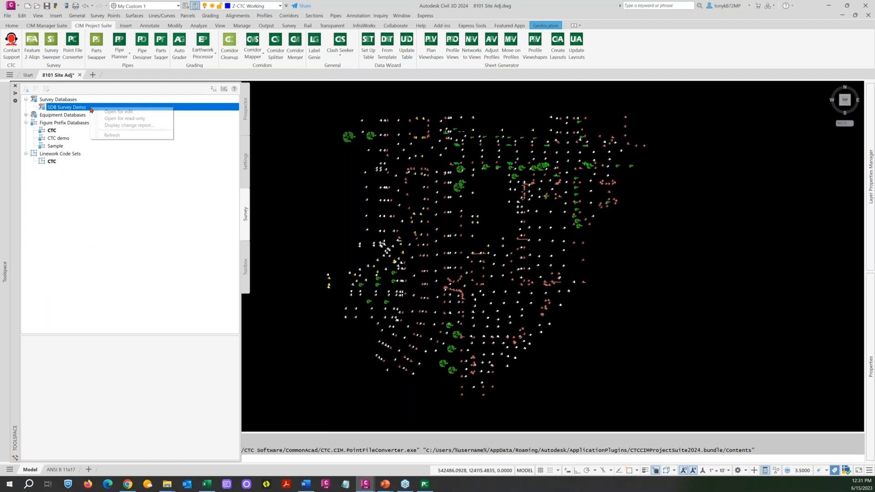
click(112, 115)
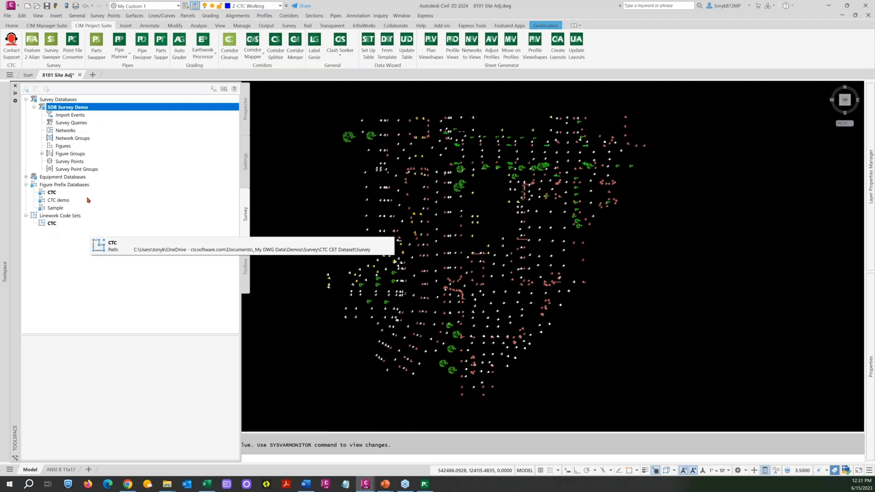
Start a survey data import into the SDB Survey Demo database and advance to specifying the data source
right_click(129, 108)
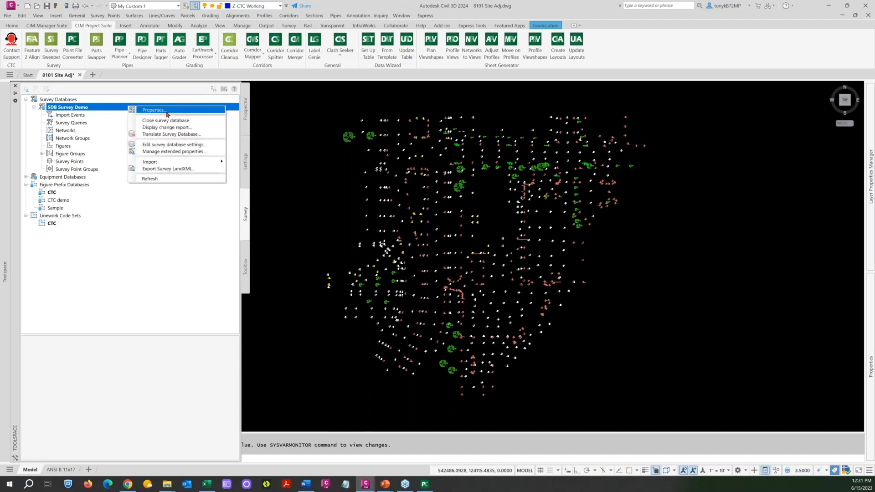
mouse_move(147, 163)
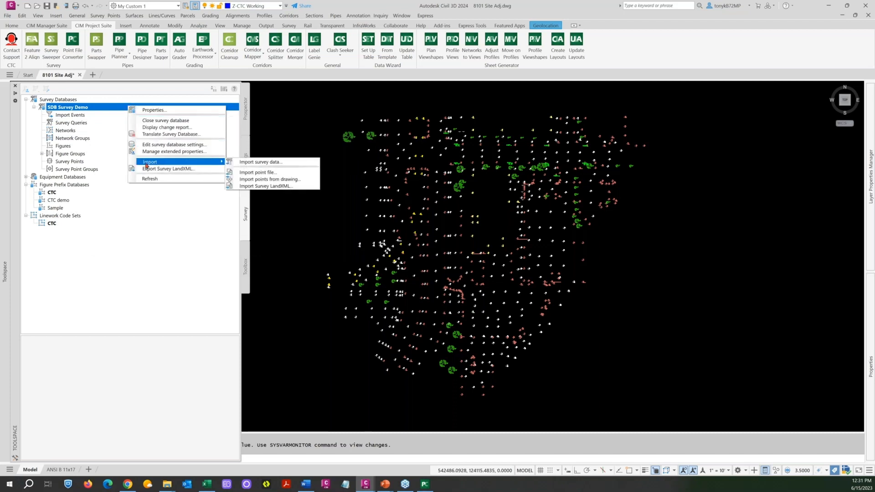
click(259, 165)
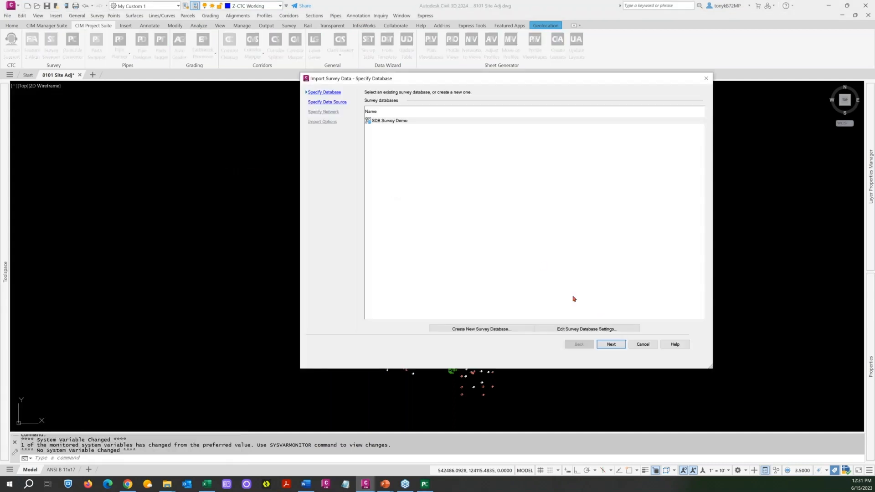
click(611, 345)
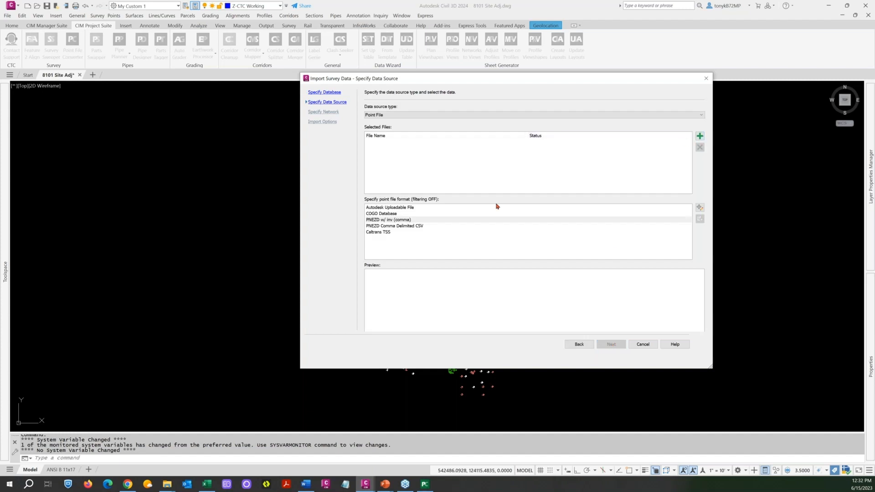
Set the point file format to PNEZD w/ inv (comma) and add 8101 Site Adj_CONVERTED TK.csv as the source file
click(408, 221)
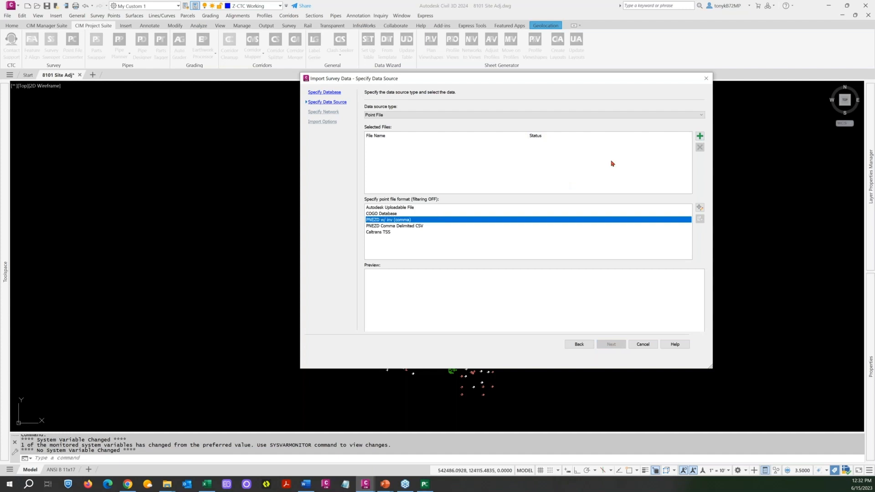
click(700, 136)
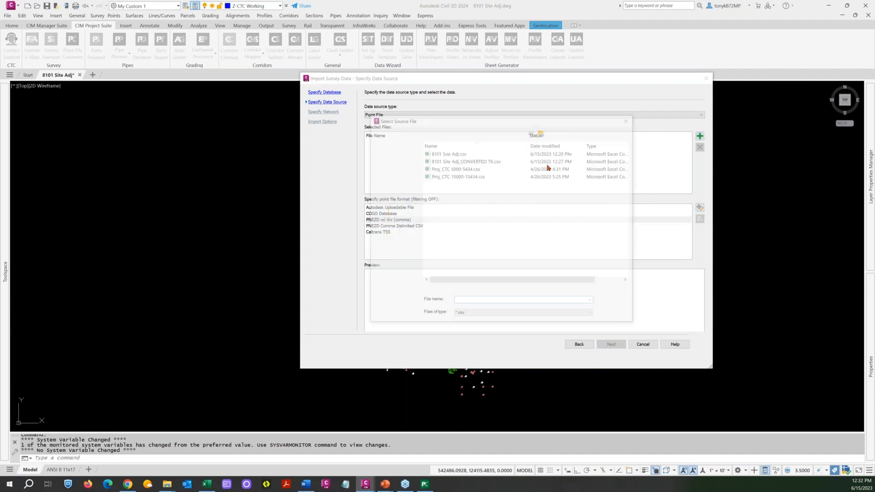
click(466, 162)
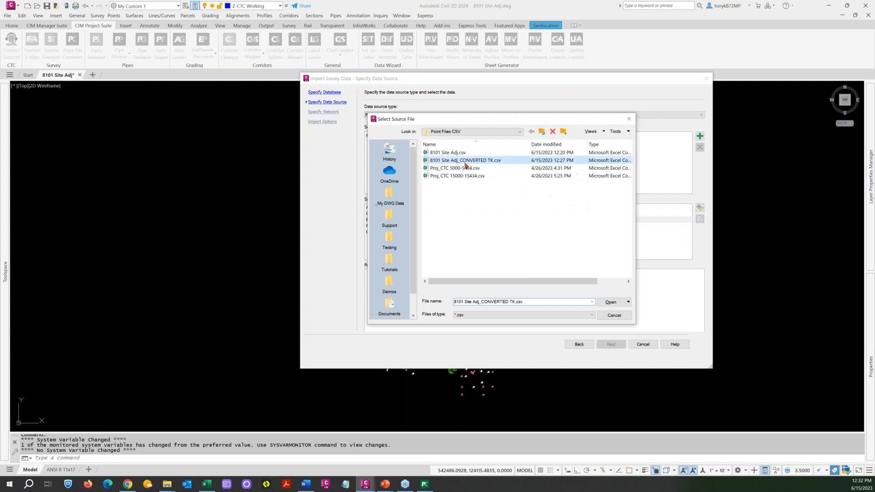
click(609, 304)
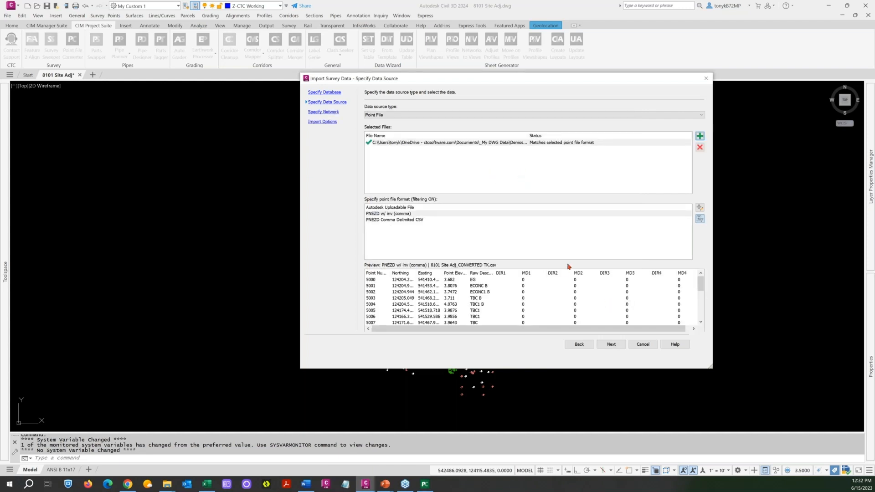
Advance to the import options and run the import with CTC linework processing and figure objects inserted
drag(497, 76, 449, 66)
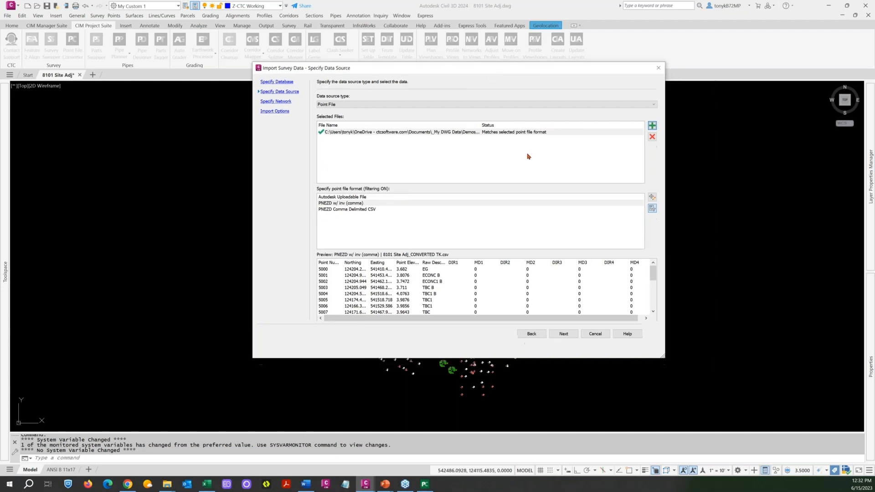
click(564, 334)
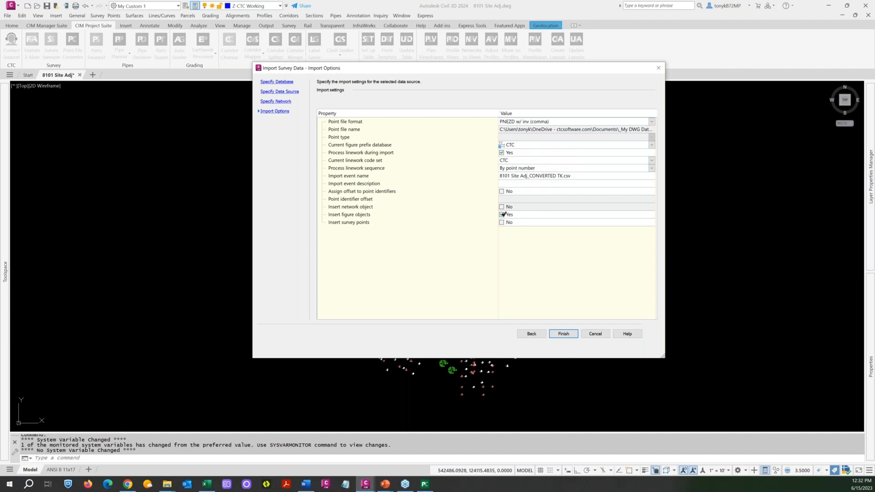
click(564, 334)
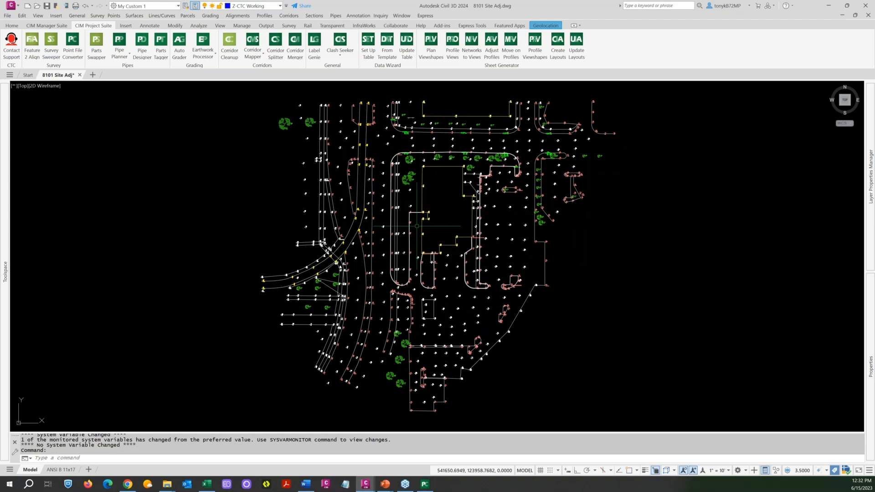
Examine the imported linework around the building, including the curb lines near points 5367 and 5320
middle_drag(417, 225, 477, 210)
scroll(477, 210, up, 4)
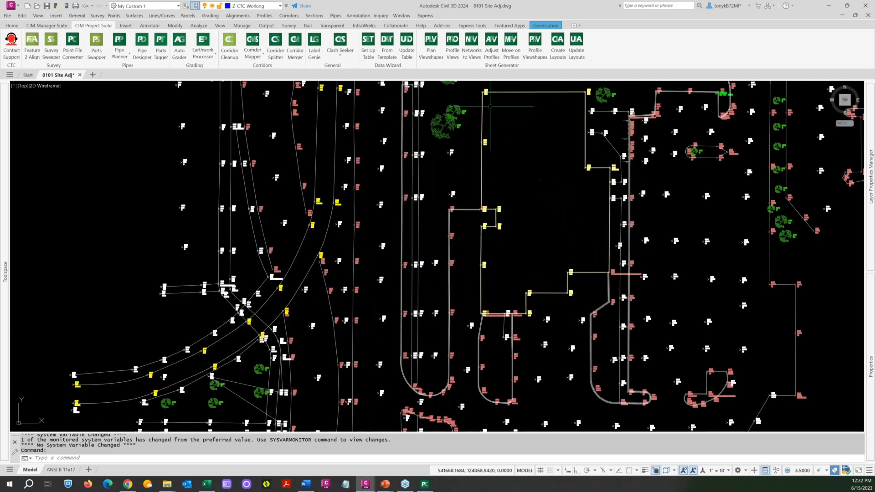
scroll(499, 177, down, 2)
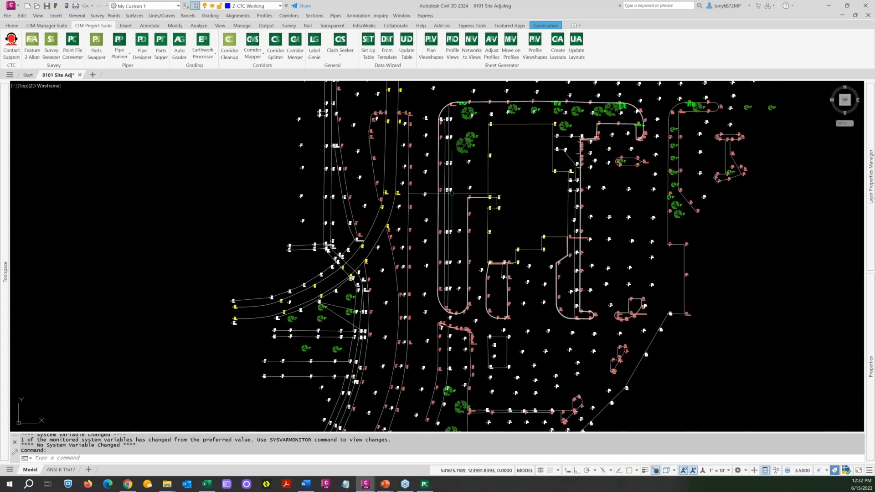
middle_drag(449, 262, 422, 237)
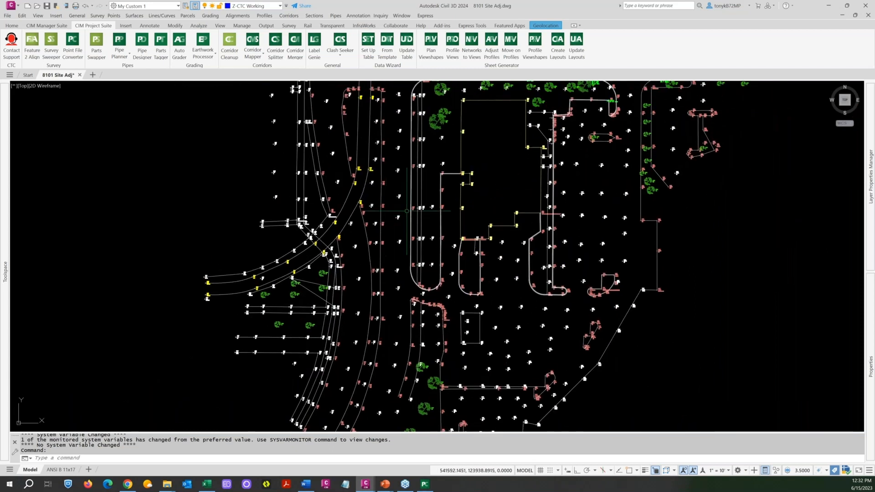
scroll(437, 181, up, 10)
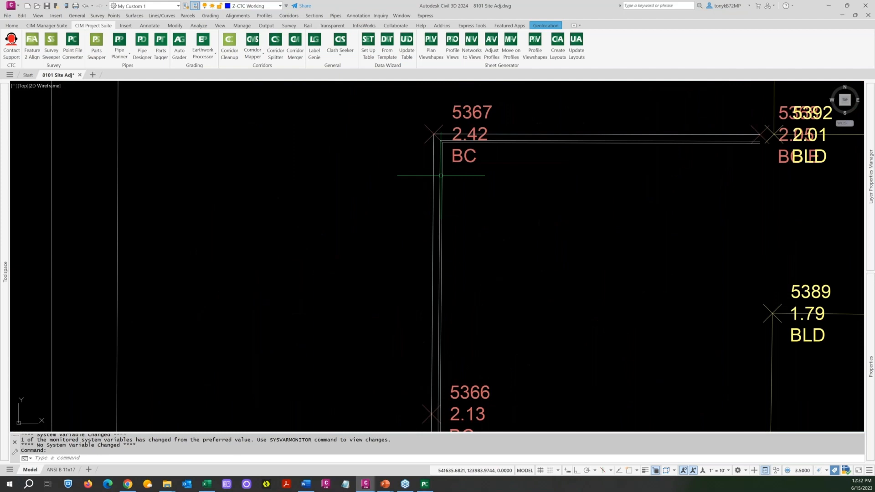
scroll(441, 176, down, 8)
middle_drag(426, 252, 406, 275)
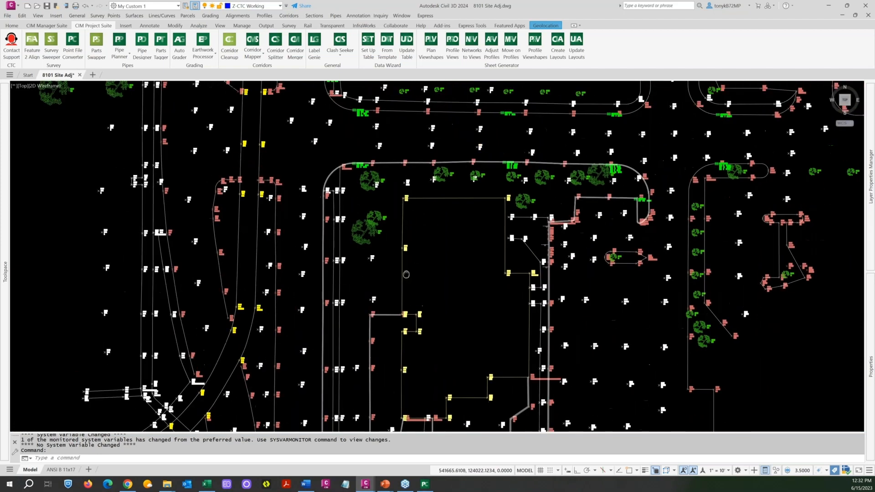
scroll(458, 157, up, 10)
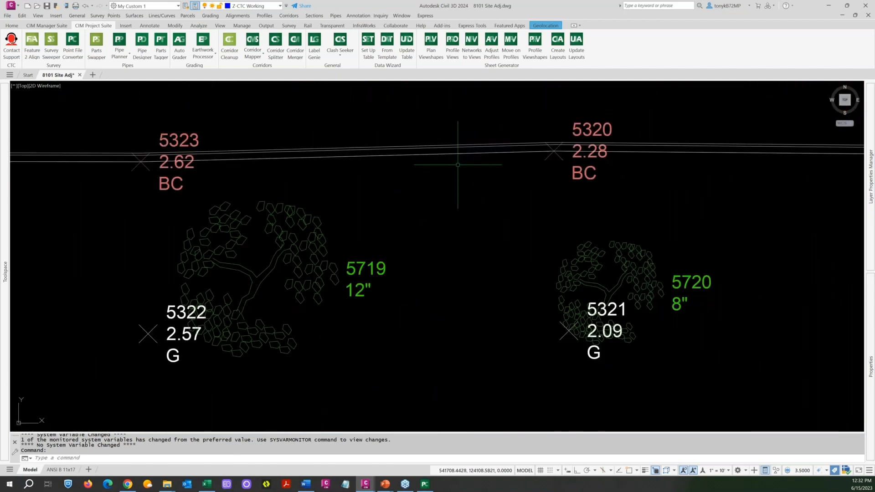
scroll(458, 164, down, 10)
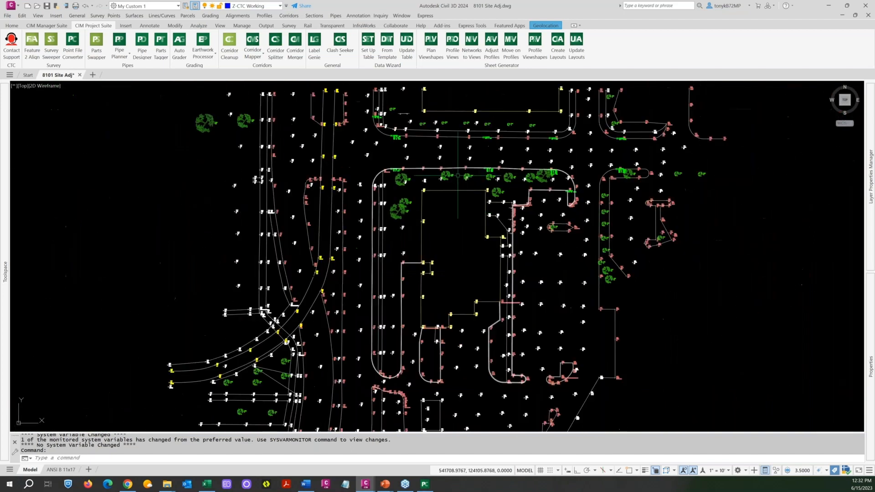
Follow the offset curb lines from point 5382 past 5398 and inspect the curve at point 5402
scroll(451, 227, up, 2)
scroll(454, 224, up, 8)
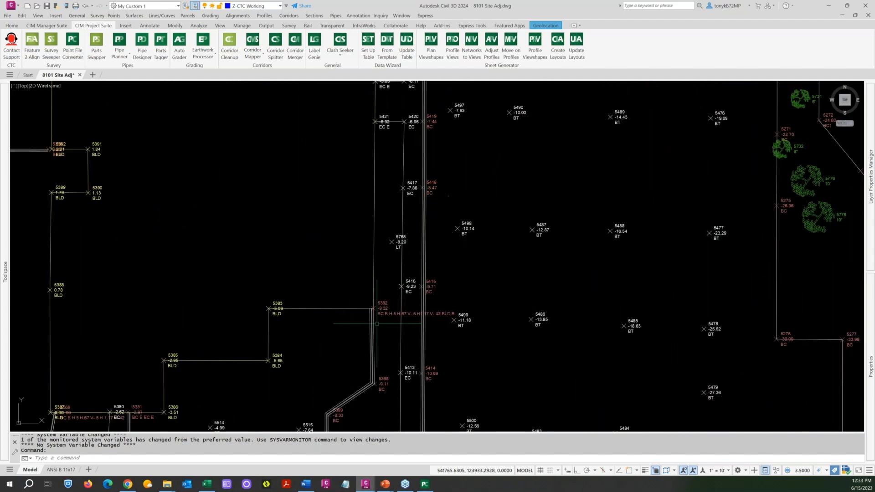
scroll(357, 327, up, 4)
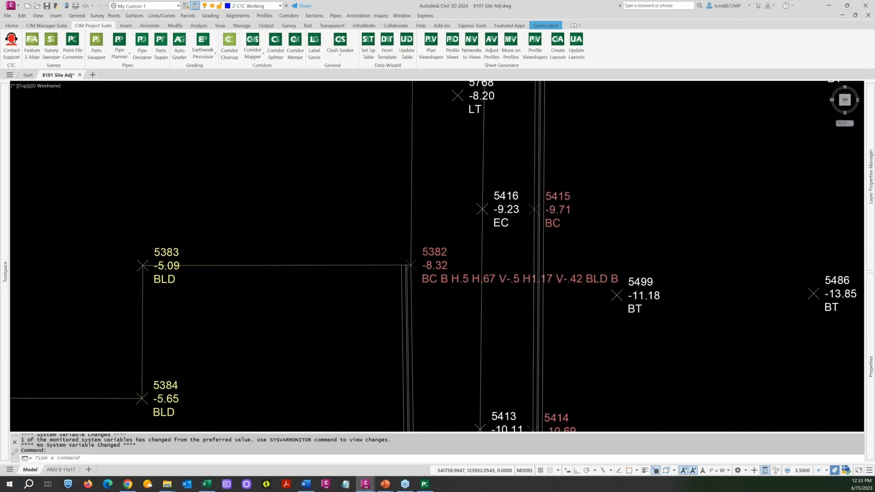
scroll(355, 305, down, 3)
middle_drag(344, 303, 399, 93)
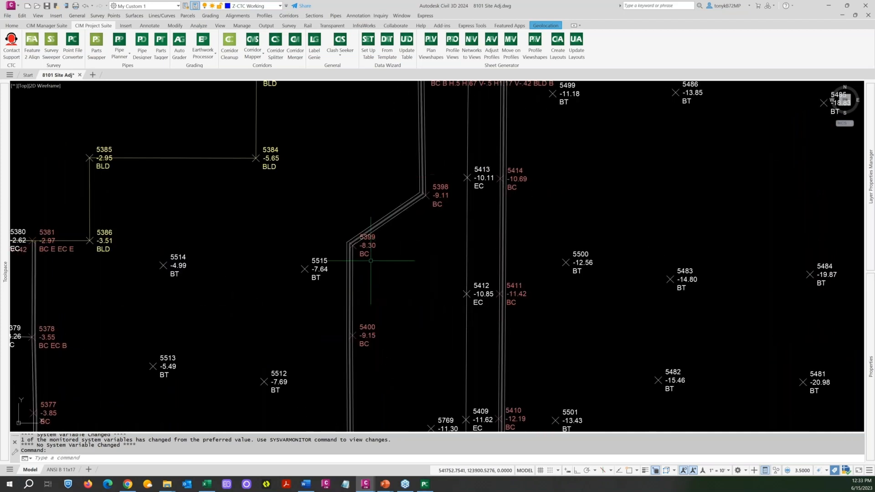
middle_drag(374, 265, 387, 116)
middle_drag(390, 260, 368, 176)
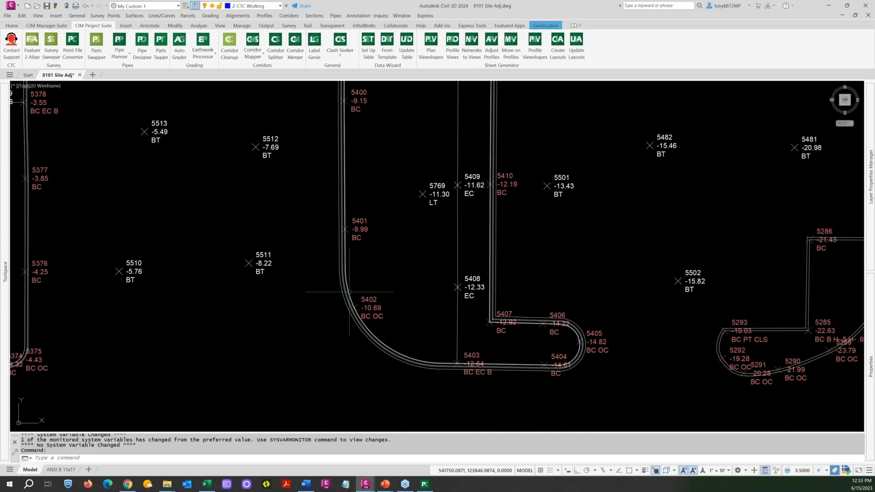
scroll(352, 269, up, 6)
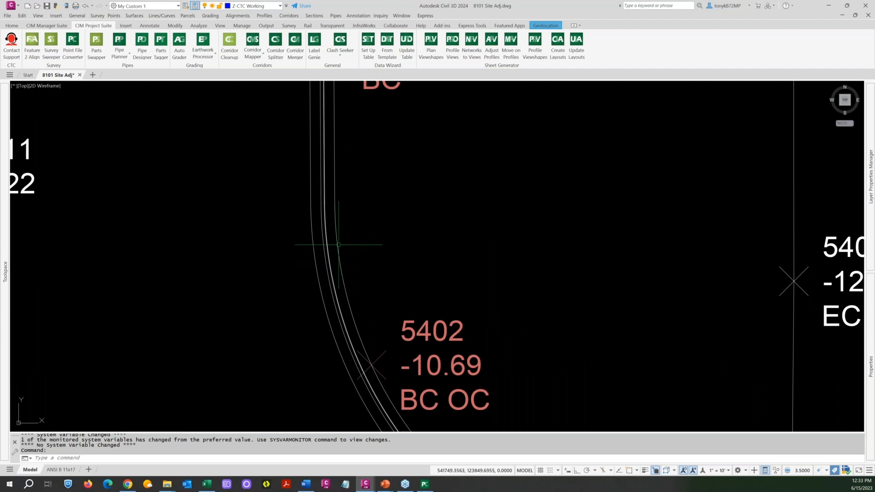
scroll(339, 244, down, 2)
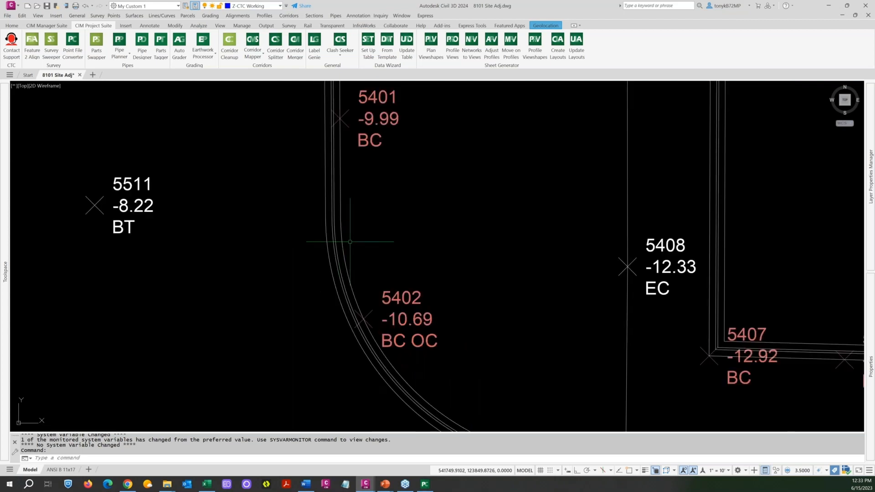
Select the building outline to check its survey figure, and clear the selection
scroll(350, 242, down, 8)
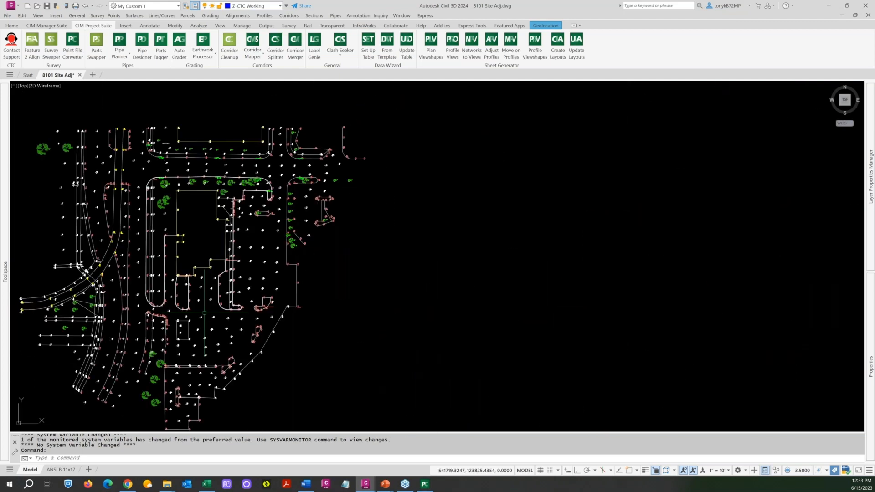
mouse_move(397, 297)
middle_down()
mouse_move(506, 258)
mouse_move(627, 256)
mouse_move(632, 279)
middle_up()
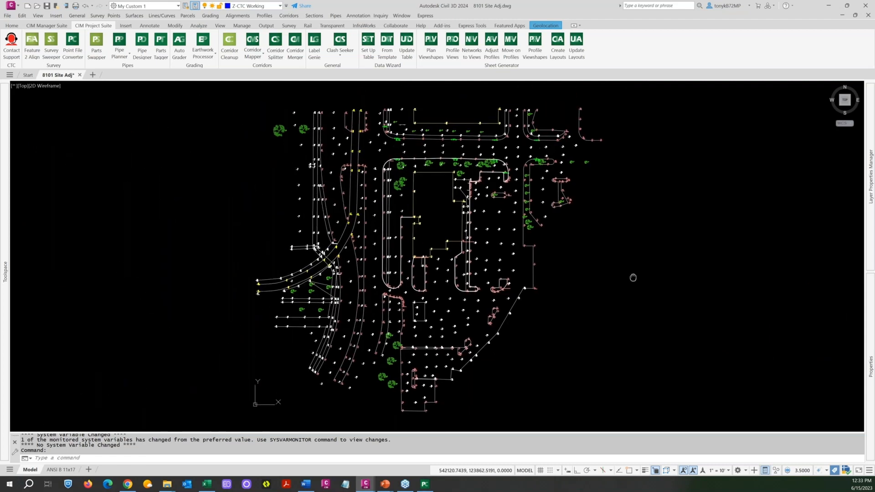
click(413, 204)
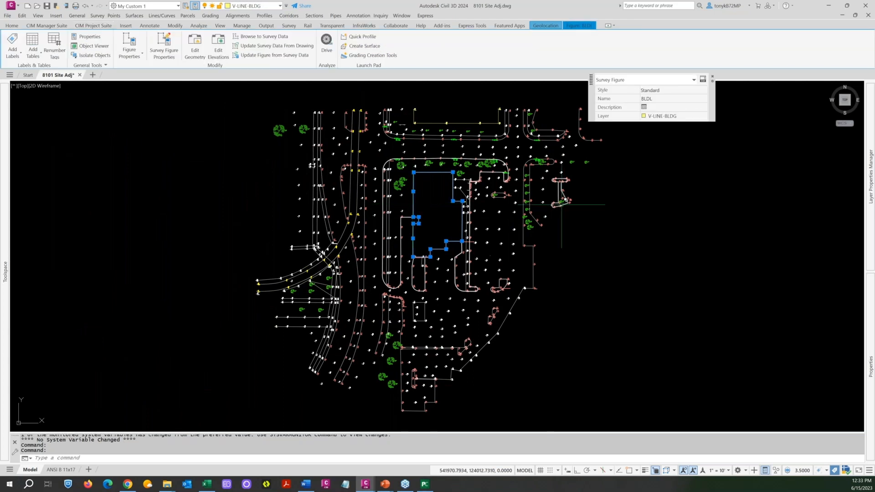
key(Escape)
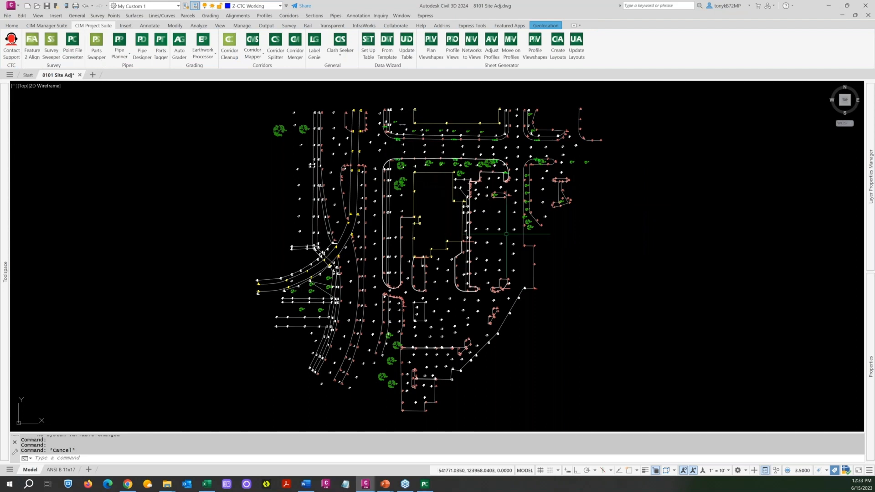
Inspect the curb linework just south of the parking islands and return to the wider site view
scroll(418, 315, up, 4)
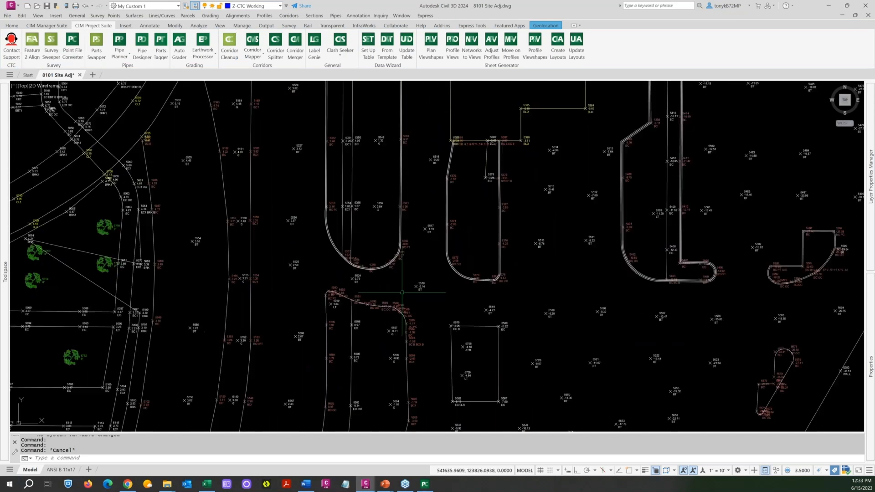
scroll(404, 315, up, 5)
scroll(402, 314, down, 3)
scroll(402, 314, down, 3)
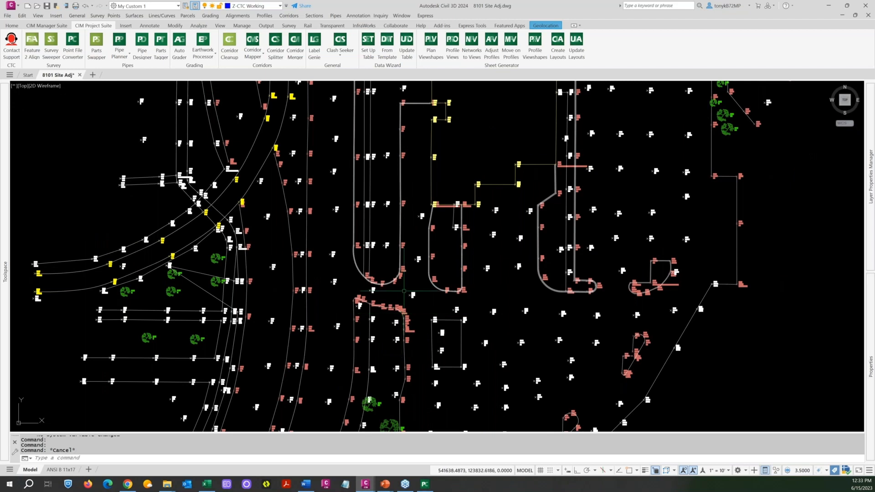
scroll(346, 282, down, 2)
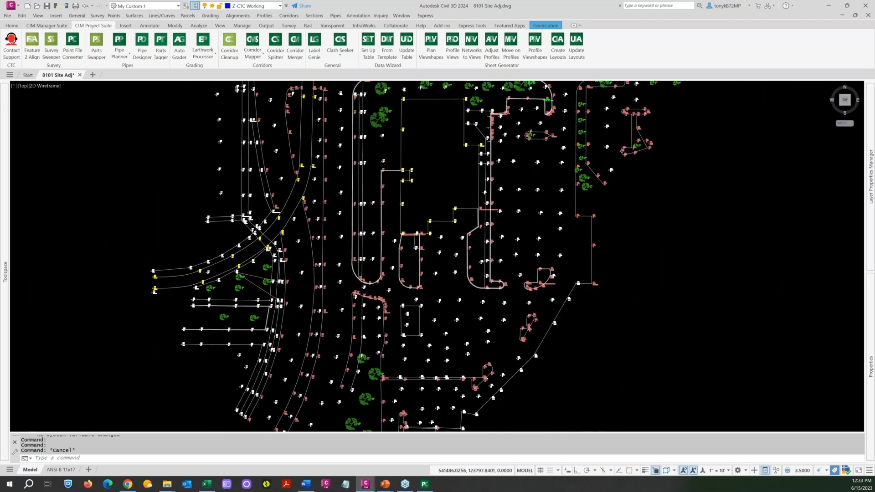
Examine the BRK linework joining points 5084, 5069 and 5100, and return to the full site view
scroll(258, 302, up, 6)
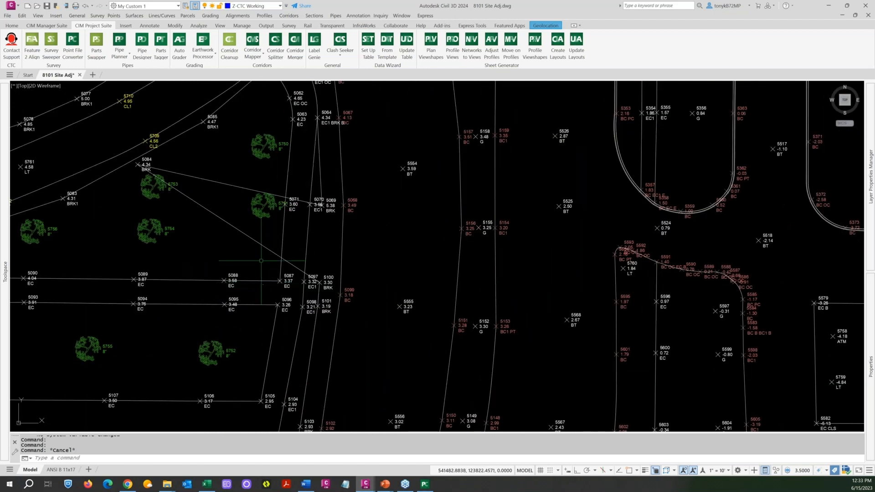
scroll(217, 192, down, 4)
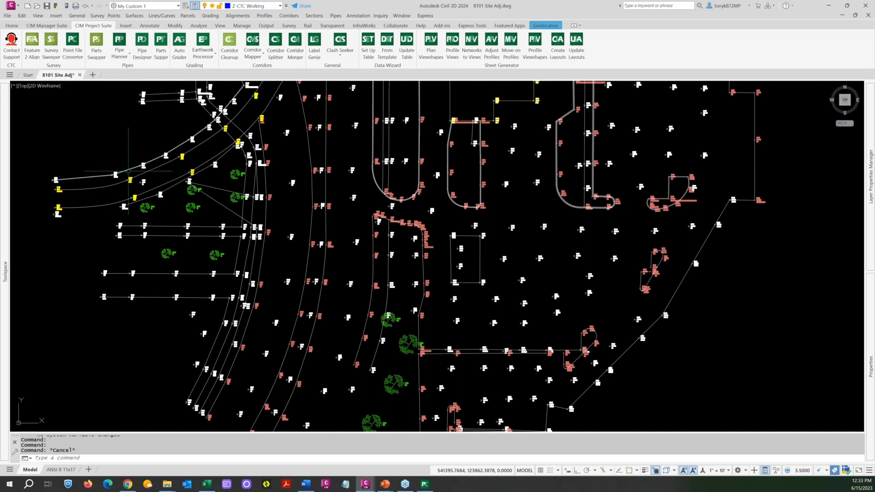
scroll(133, 183, down, 2)
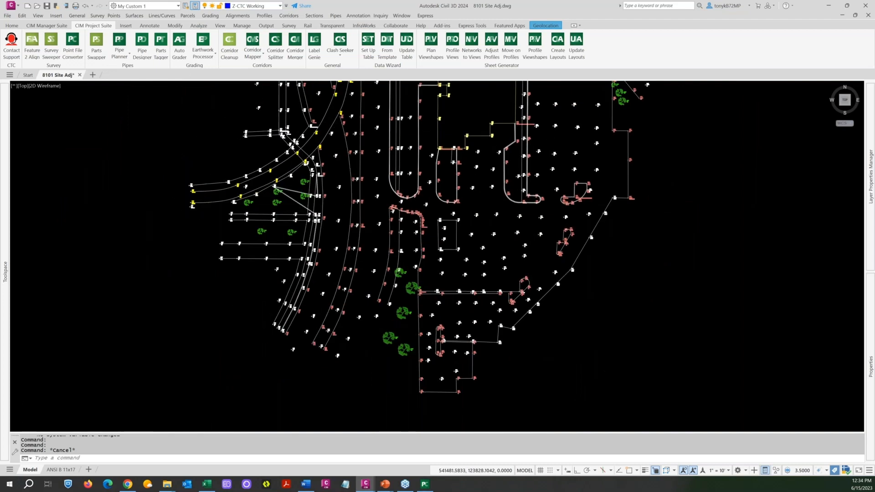
scroll(162, 200, up, 5)
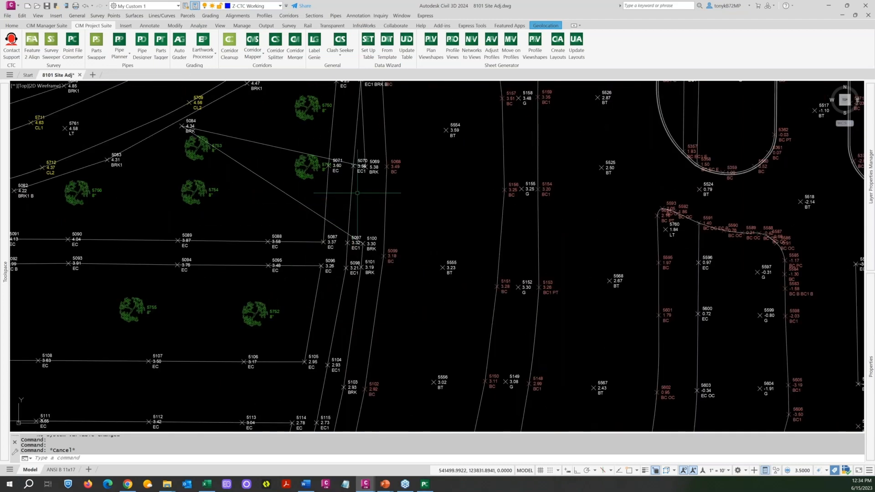
scroll(361, 188, up, 3)
scroll(360, 188, down, 3)
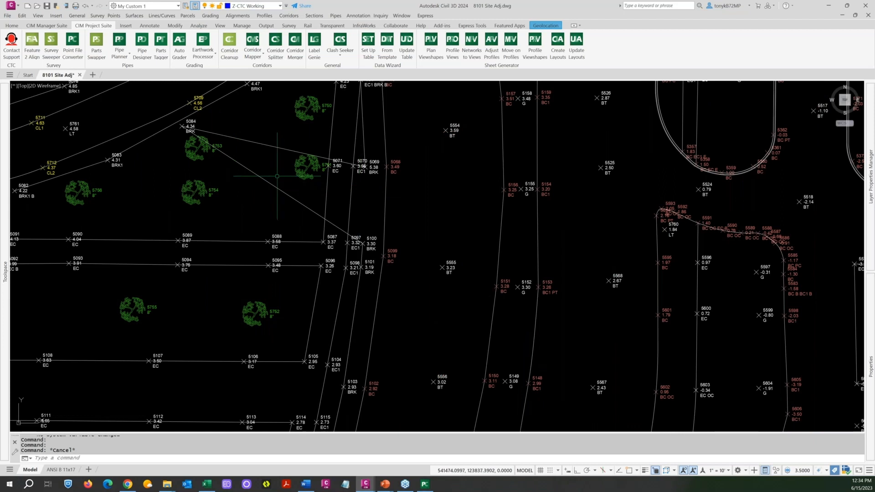
scroll(277, 176, down, 3)
scroll(284, 220, up, 3)
scroll(284, 221, down, 2)
scroll(284, 221, down, 3)
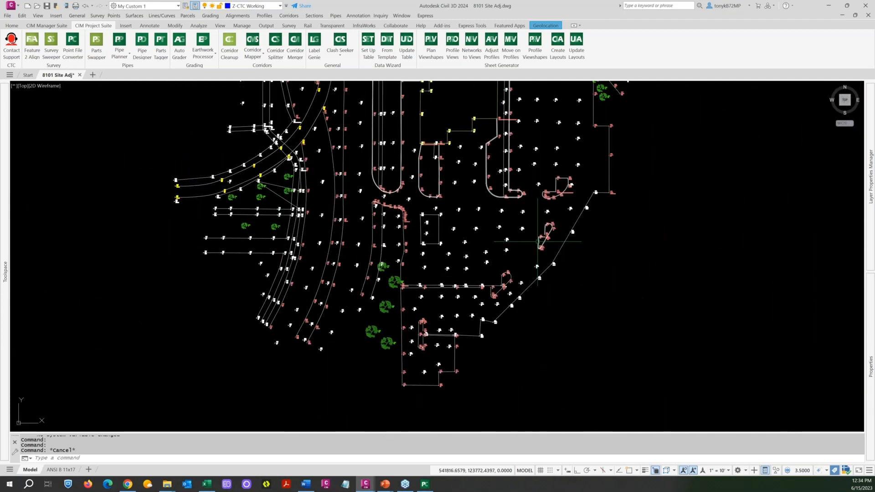
scroll(436, 297, down, 1)
scroll(445, 294, down, 1)
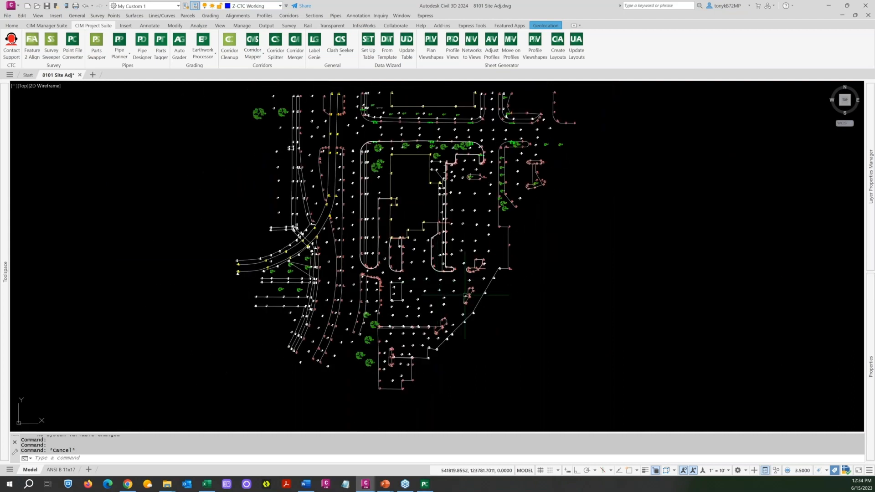
Bring the Point File Converter window into view over the drawing
mouse_move(874, 28)
mouse_down()
mouse_move(432, 80)
mouse_move(399, 70)
mouse_up()
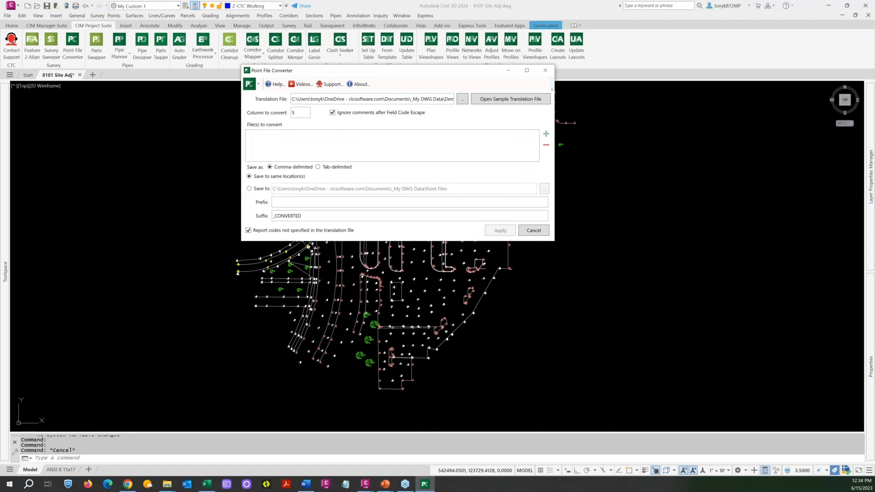